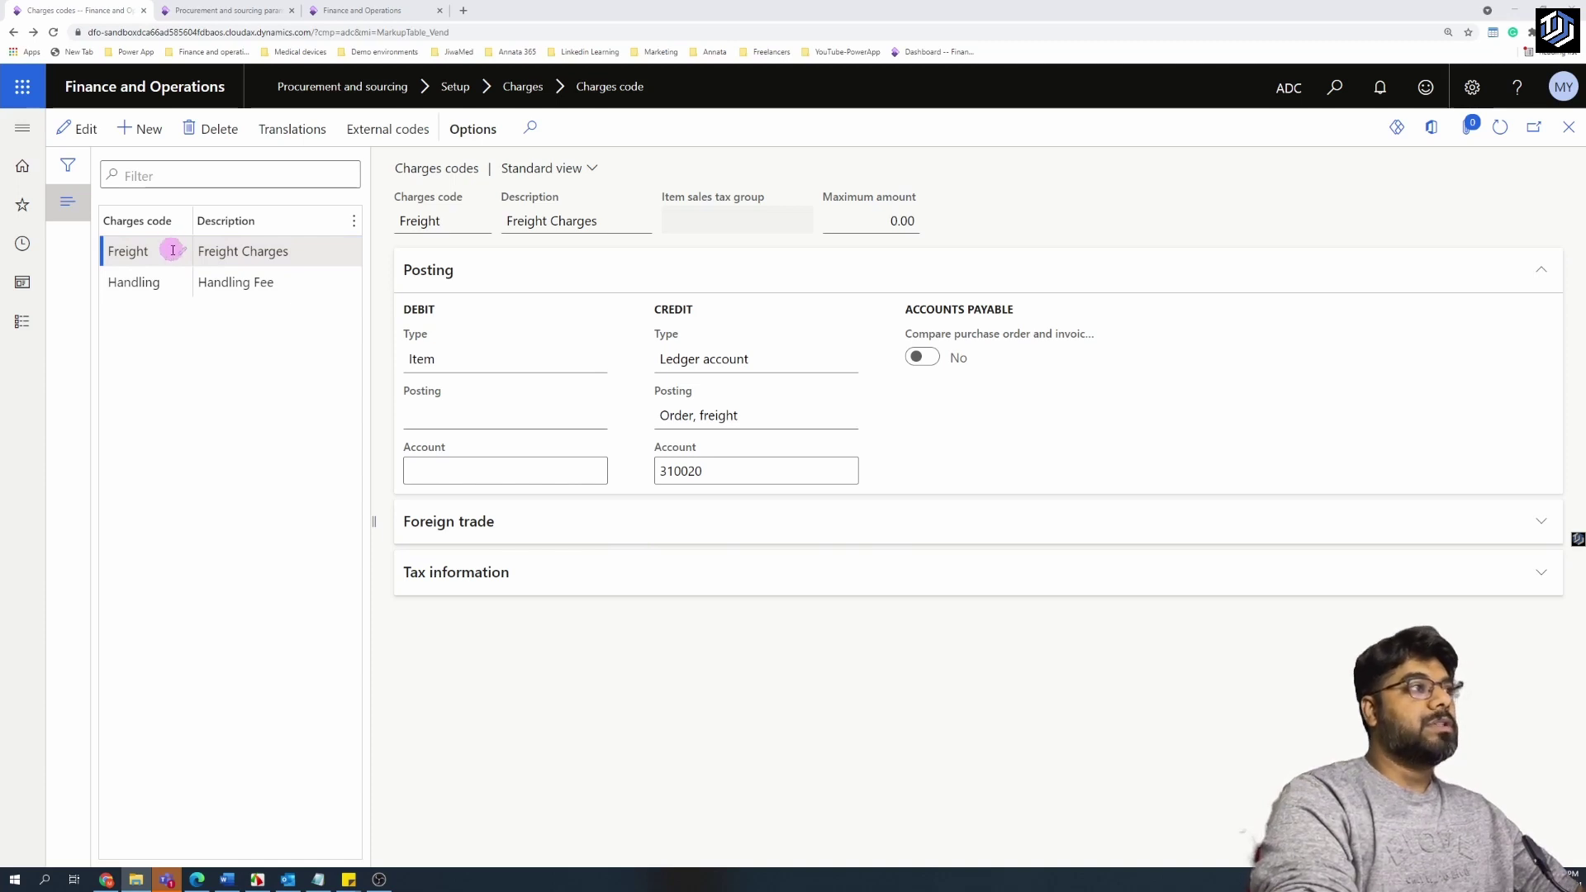
# - Review the debit and credit posting setup of the Handling and Freight charges codes and close the charges code page
pyautogui.click(168, 281)
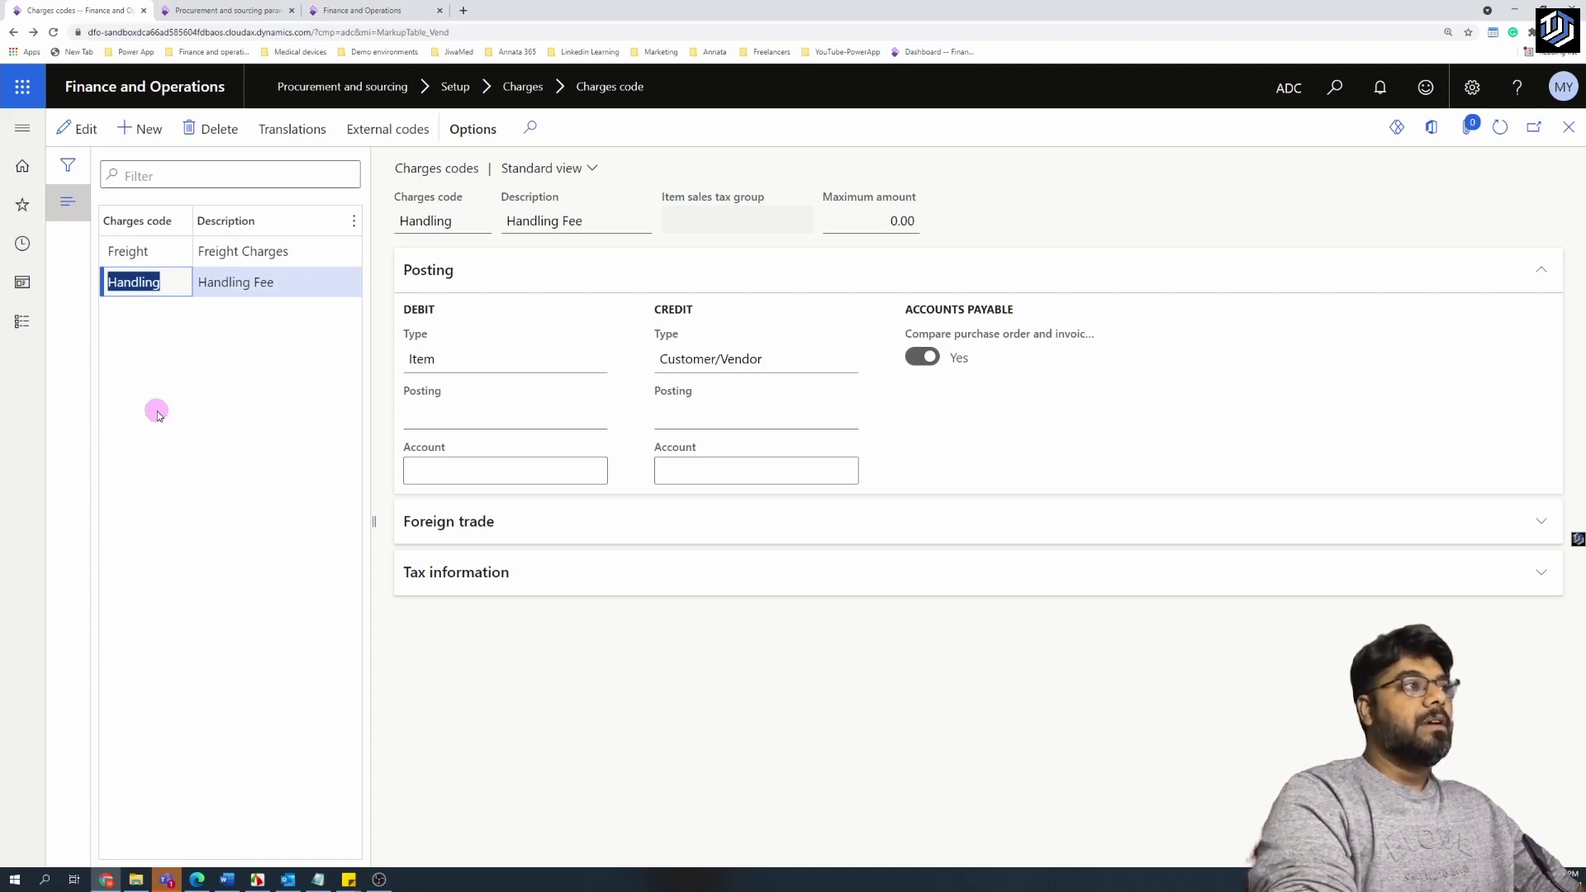
pyautogui.click(285, 291)
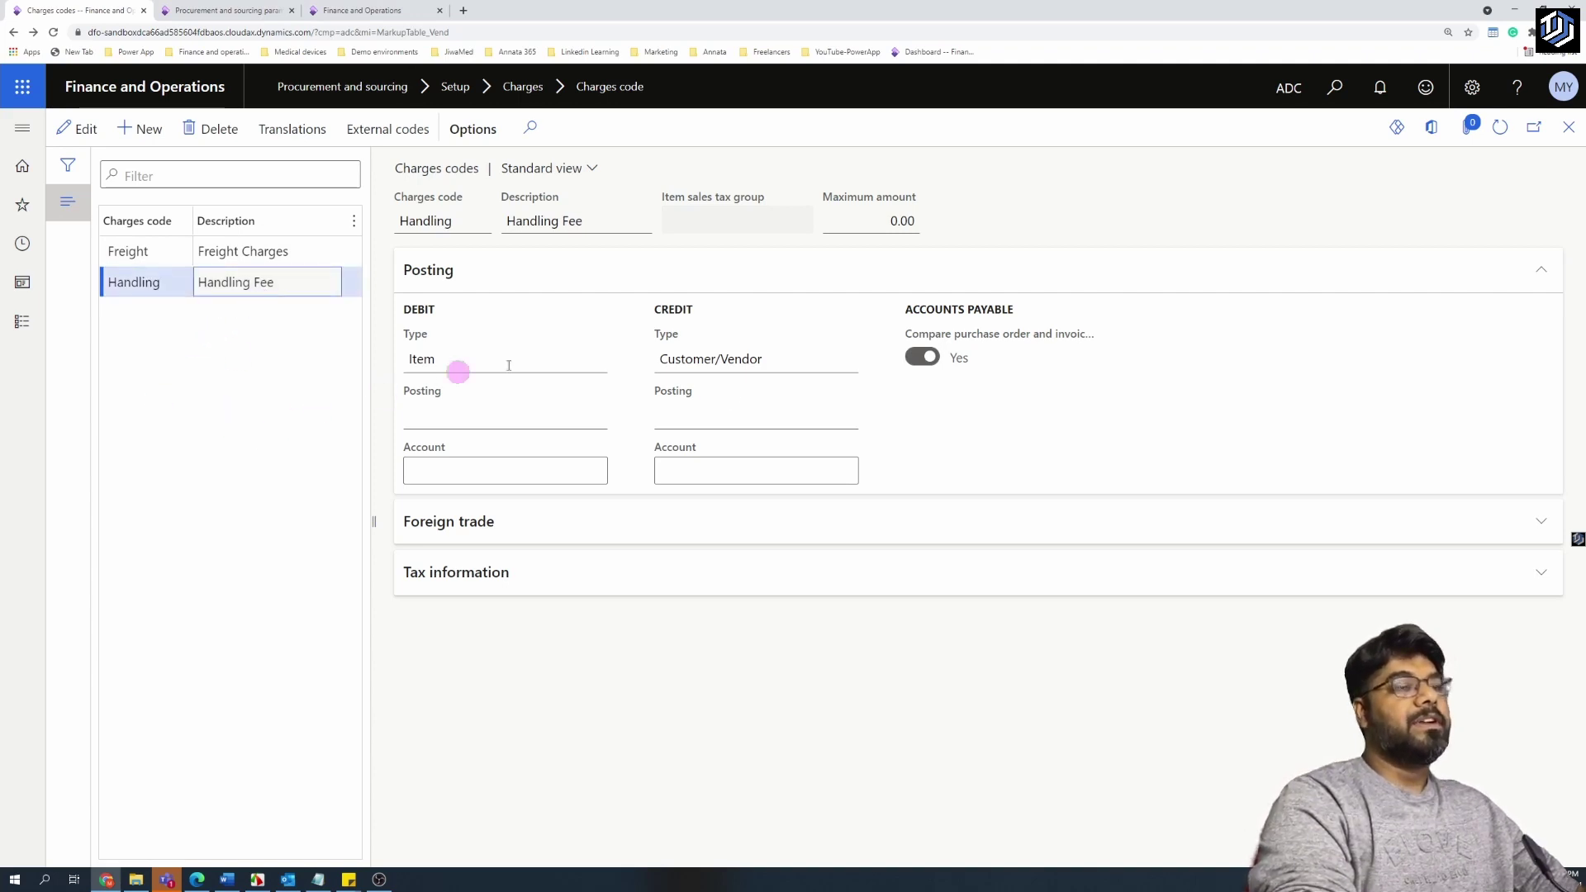
pyautogui.click(281, 251)
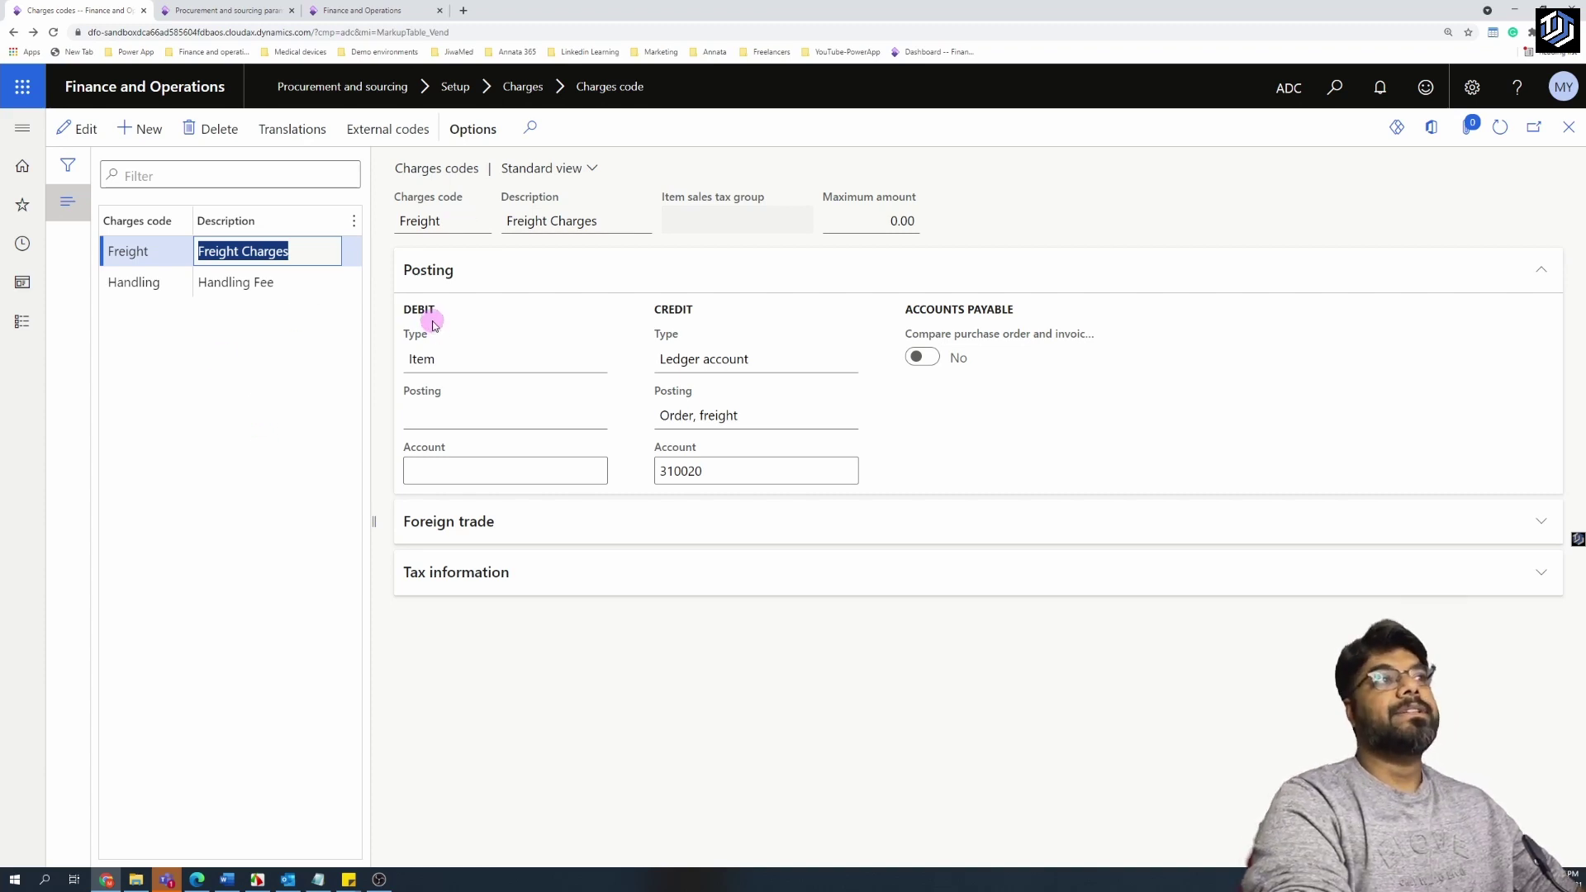
pyautogui.click(1569, 126)
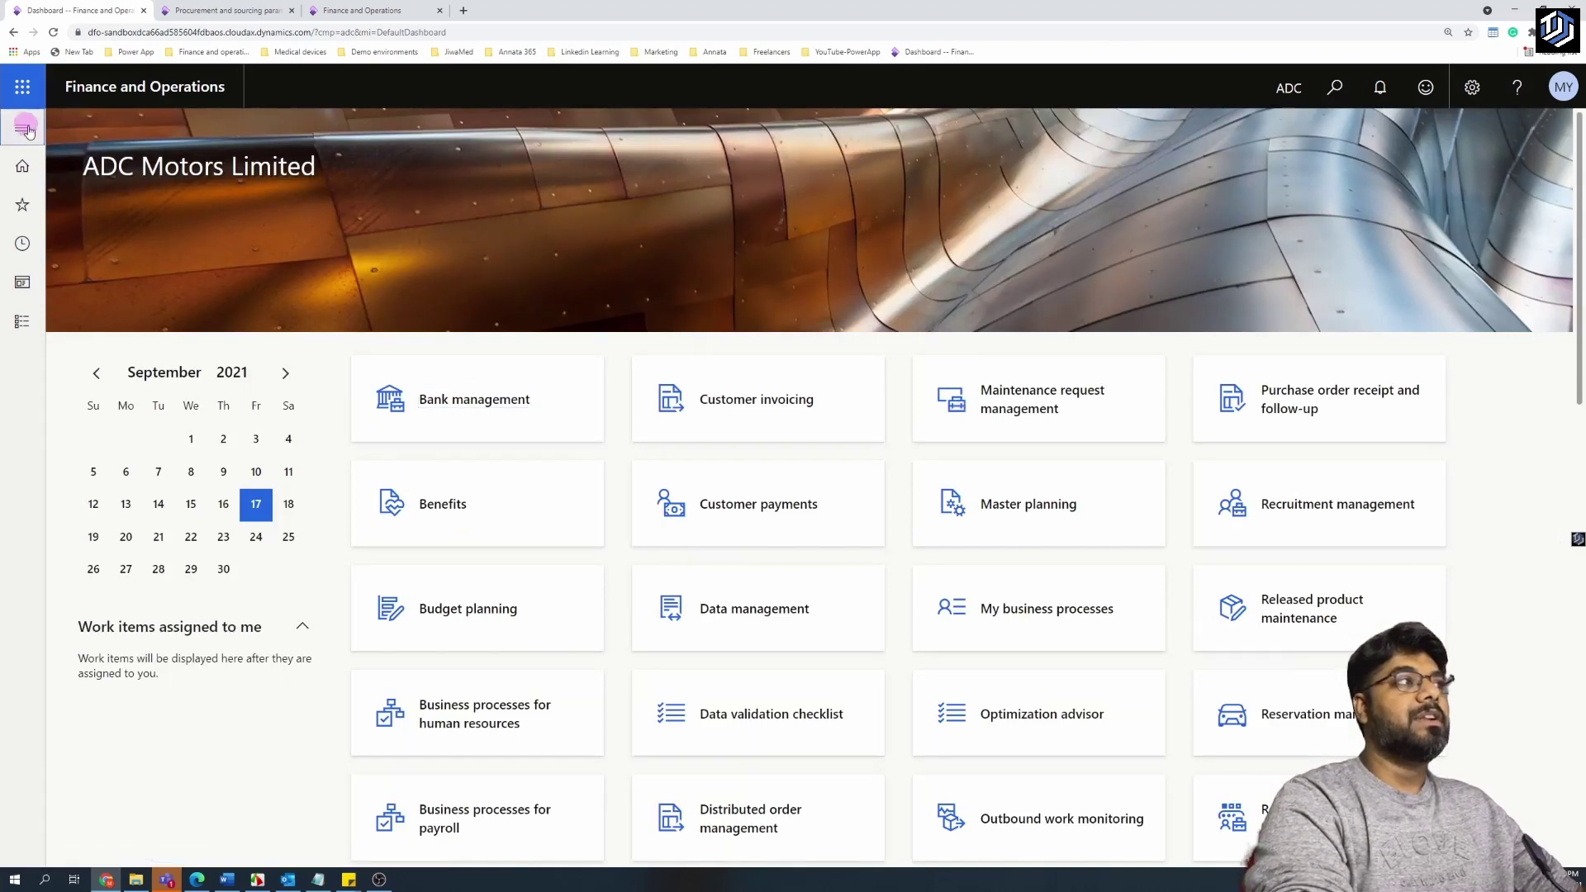
# - Create and save an item charge group named Spare Part with the description Spare Part item in the procurement charges setup
pyautogui.click(22, 128)
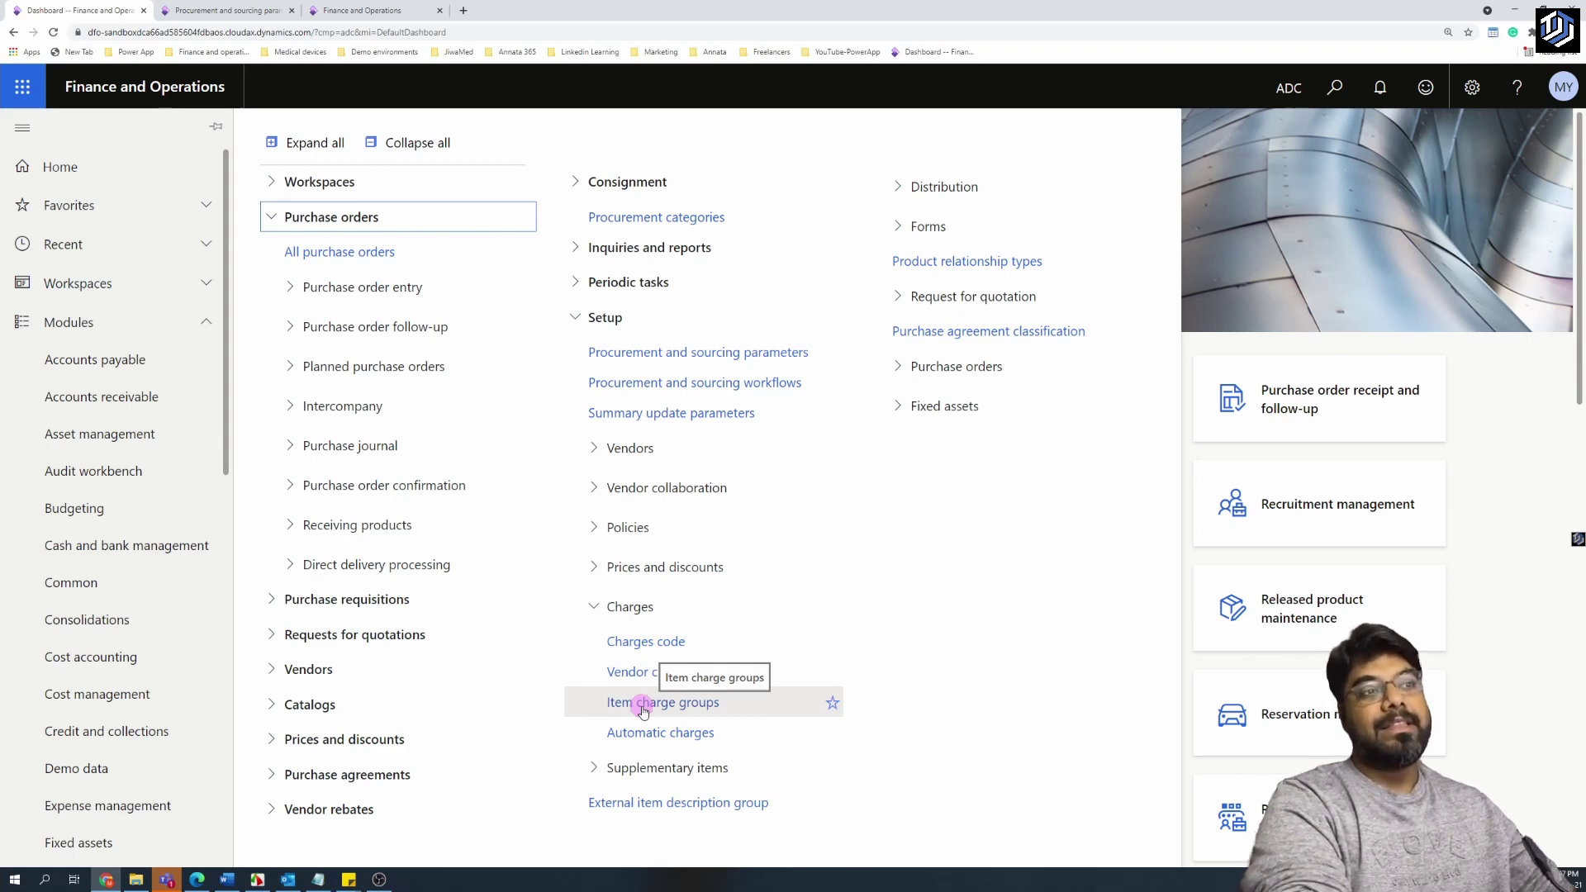
pyautogui.click(643, 708)
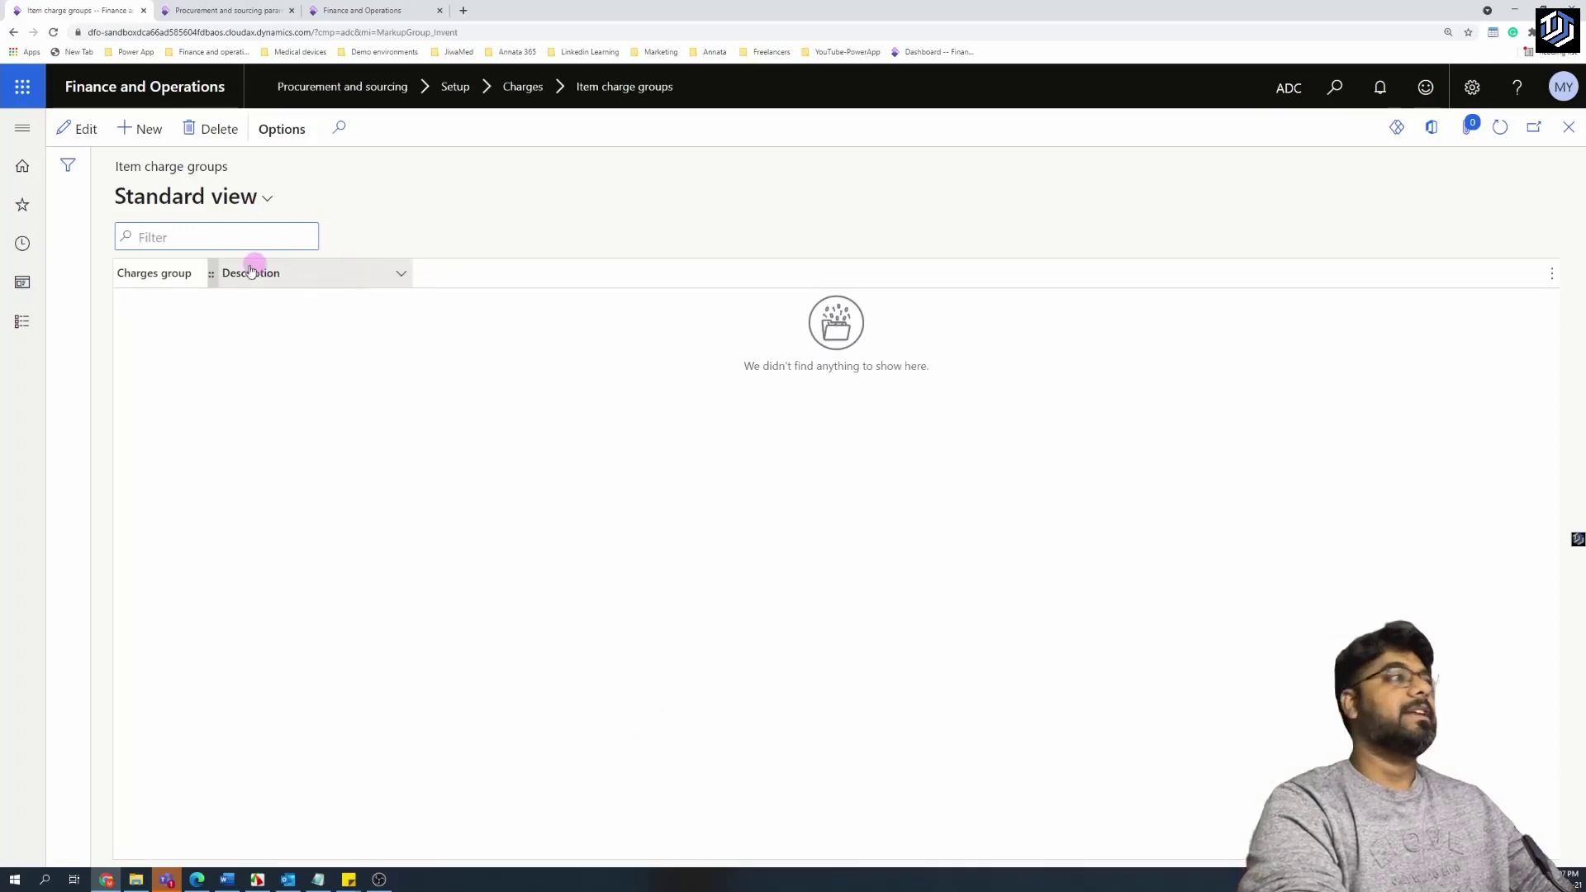
pyautogui.hotkey('alt', 'n')
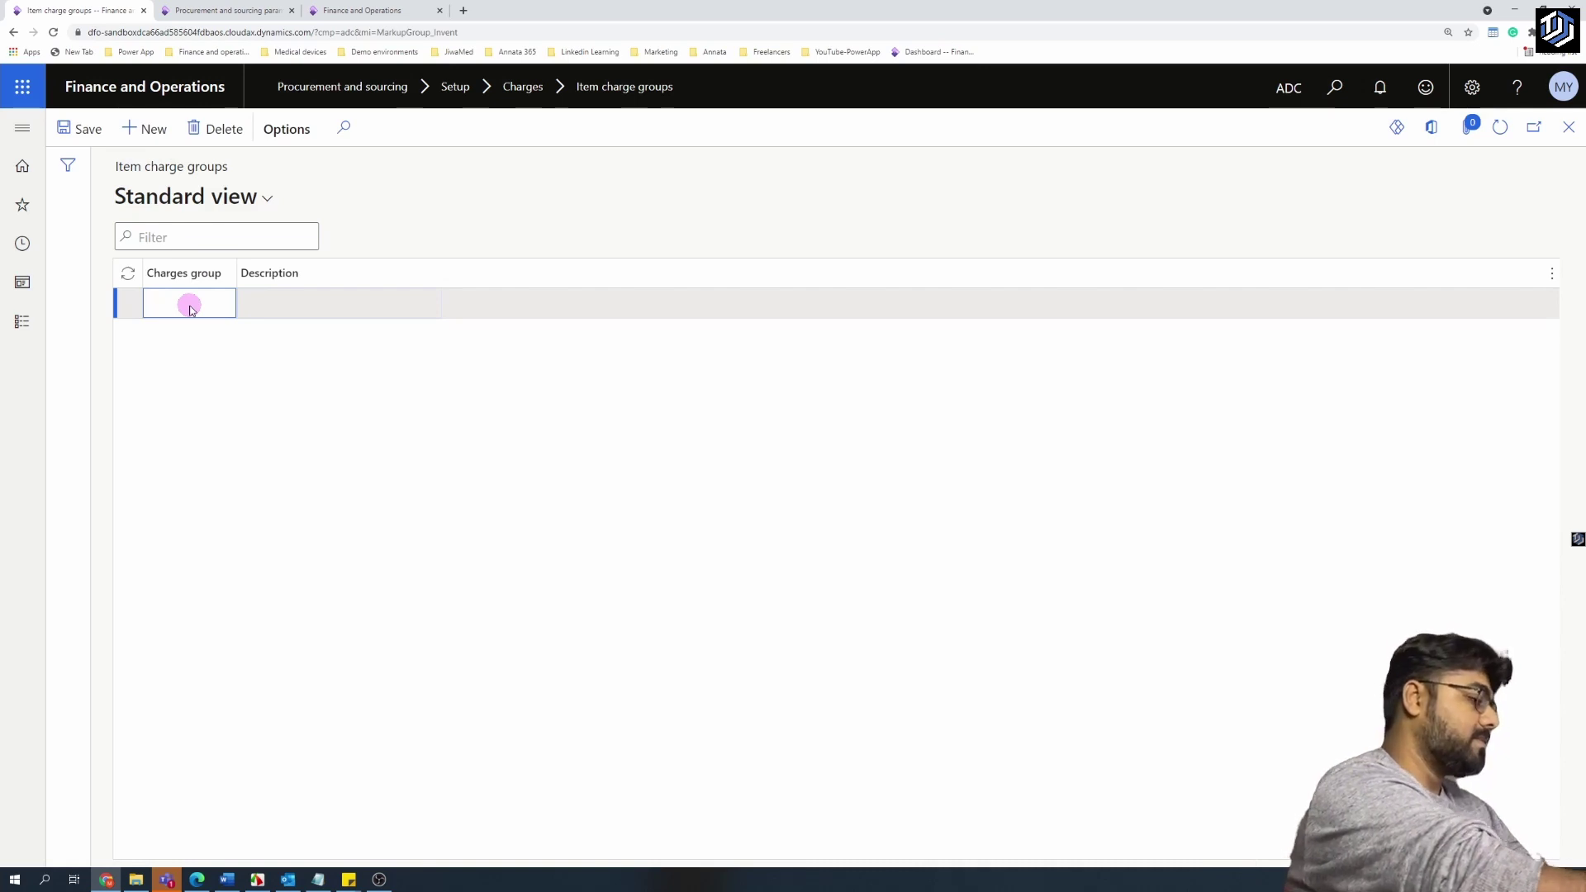
pyautogui.write('Spare')
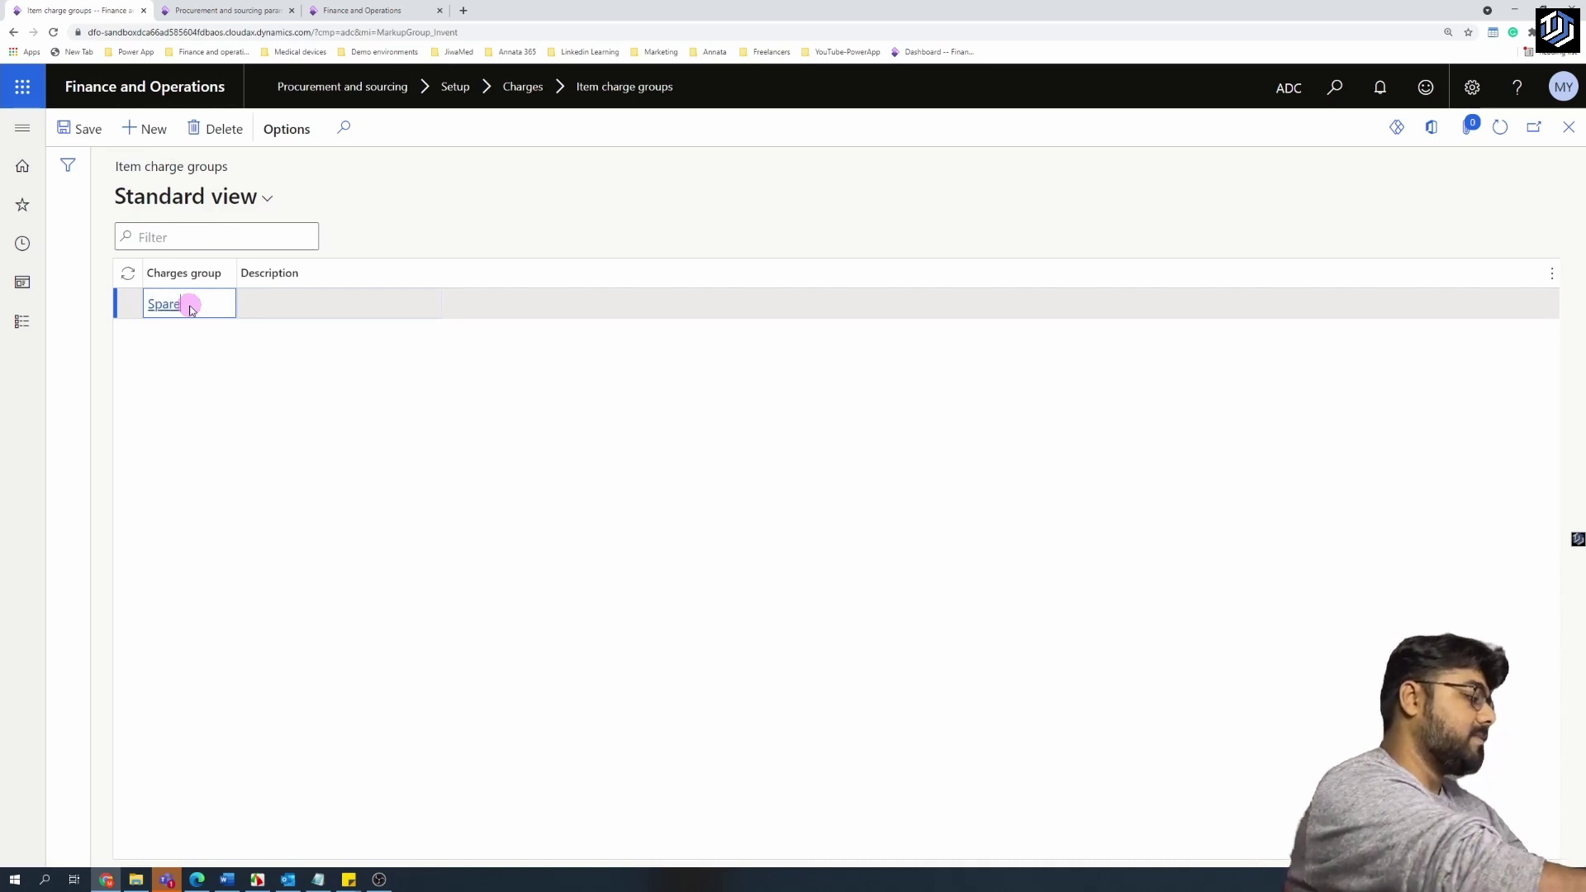
pyautogui.write(' Part')
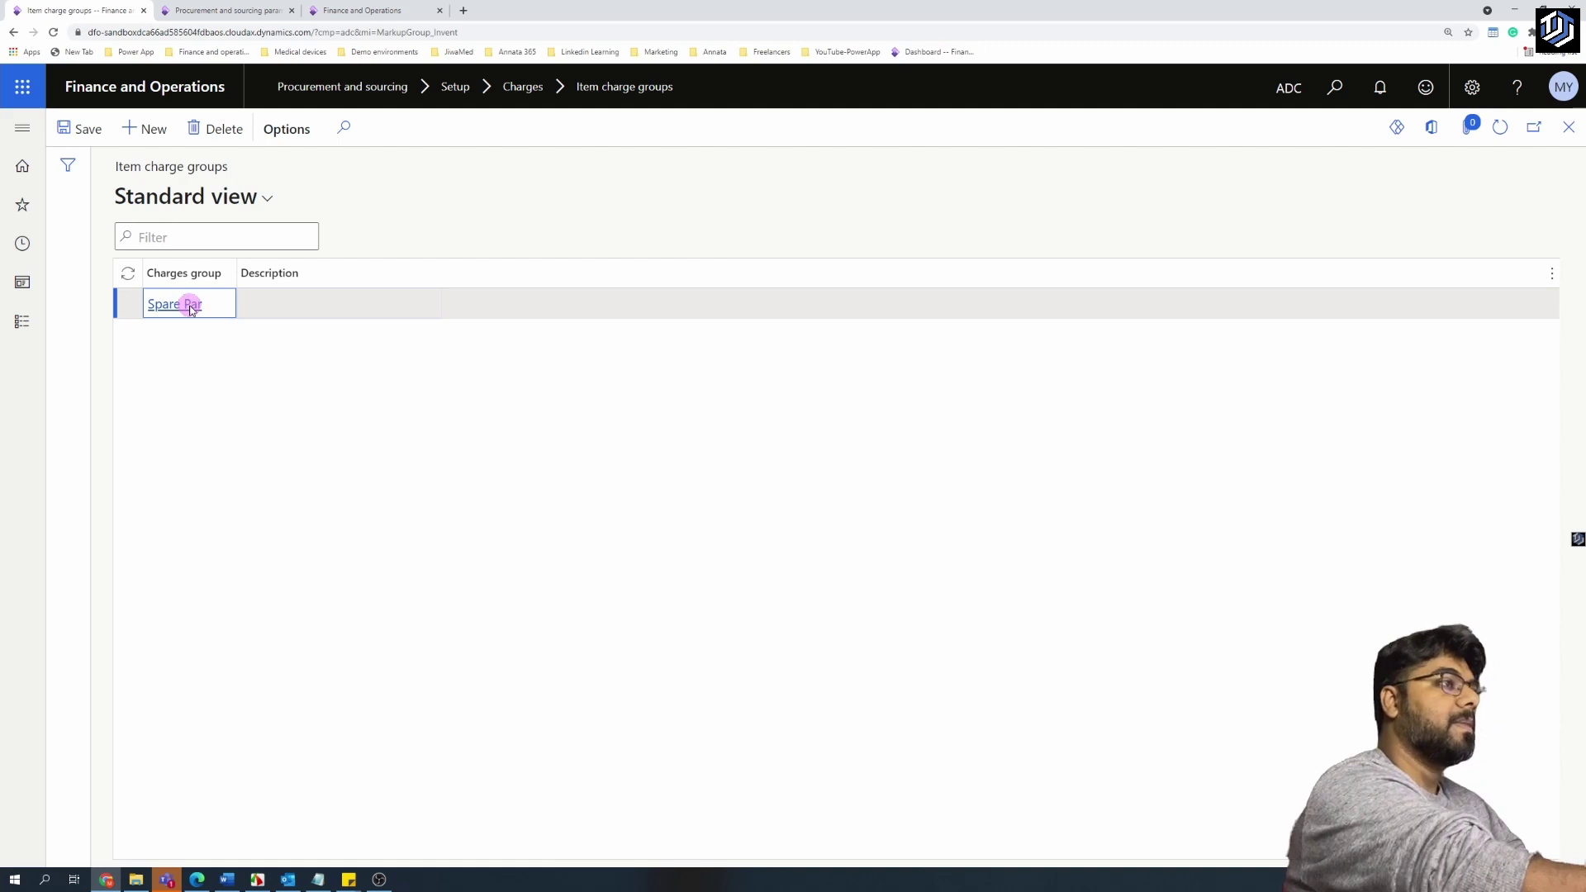
pyautogui.click(272, 305)
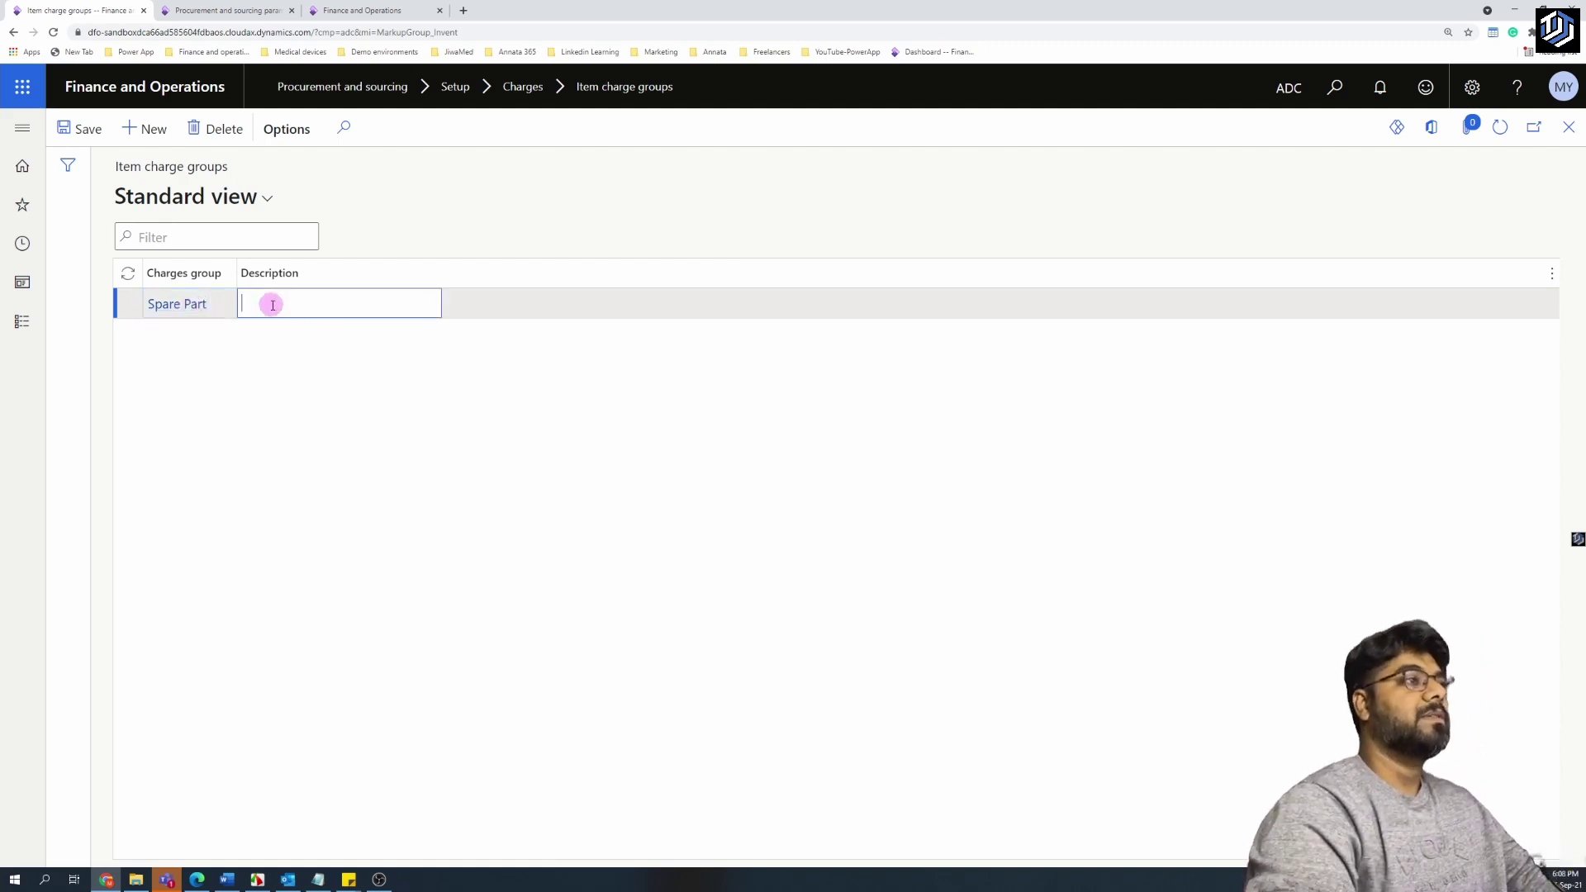
pyautogui.write('Spare')
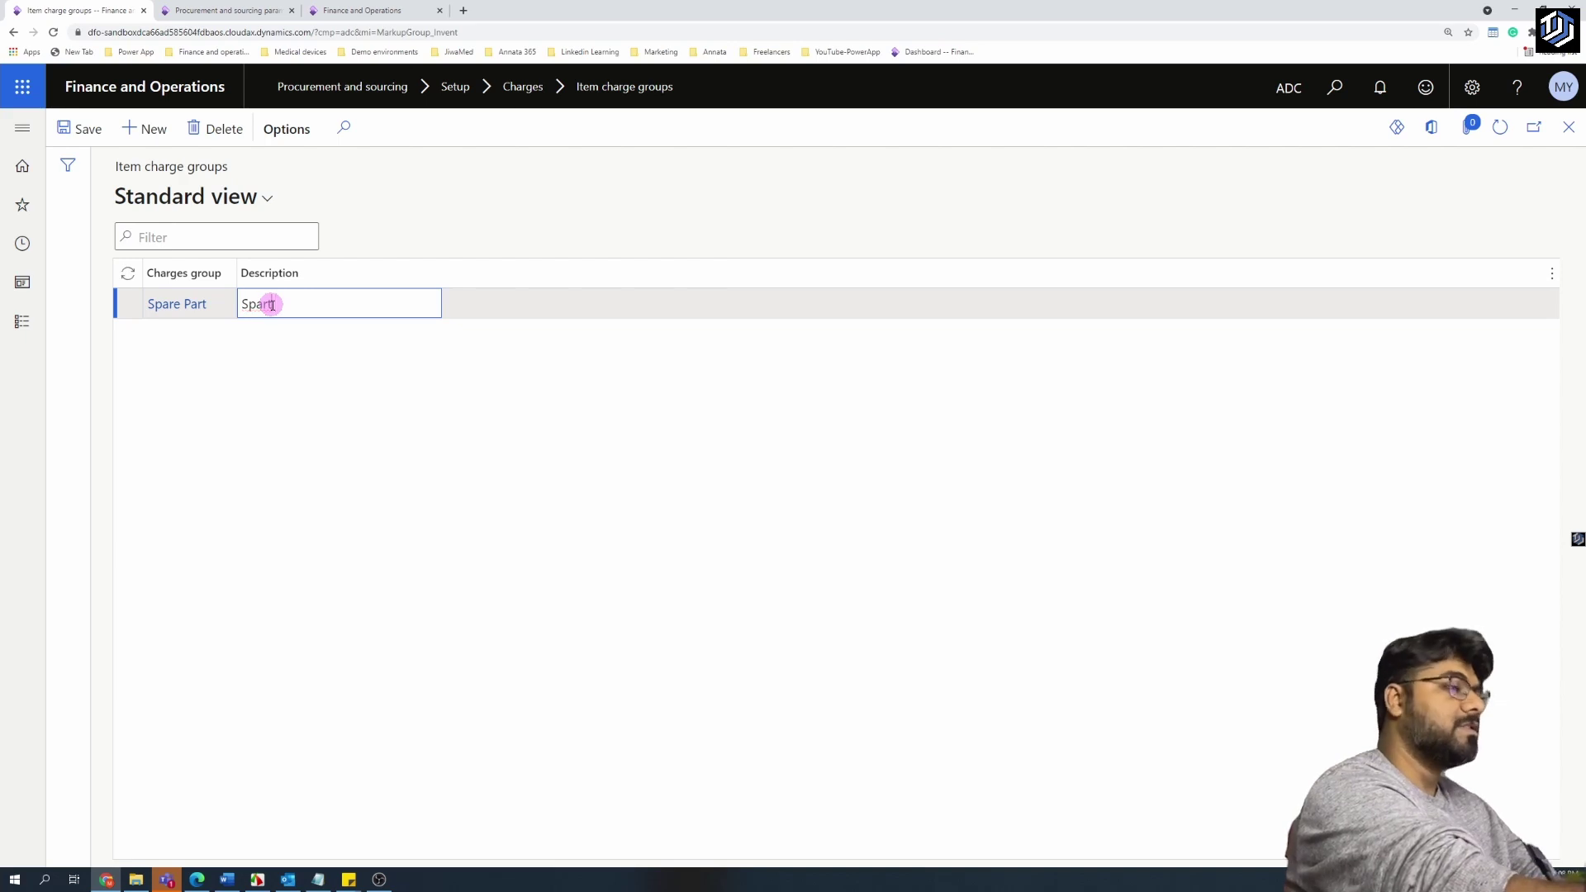
pyautogui.write(' Part item')
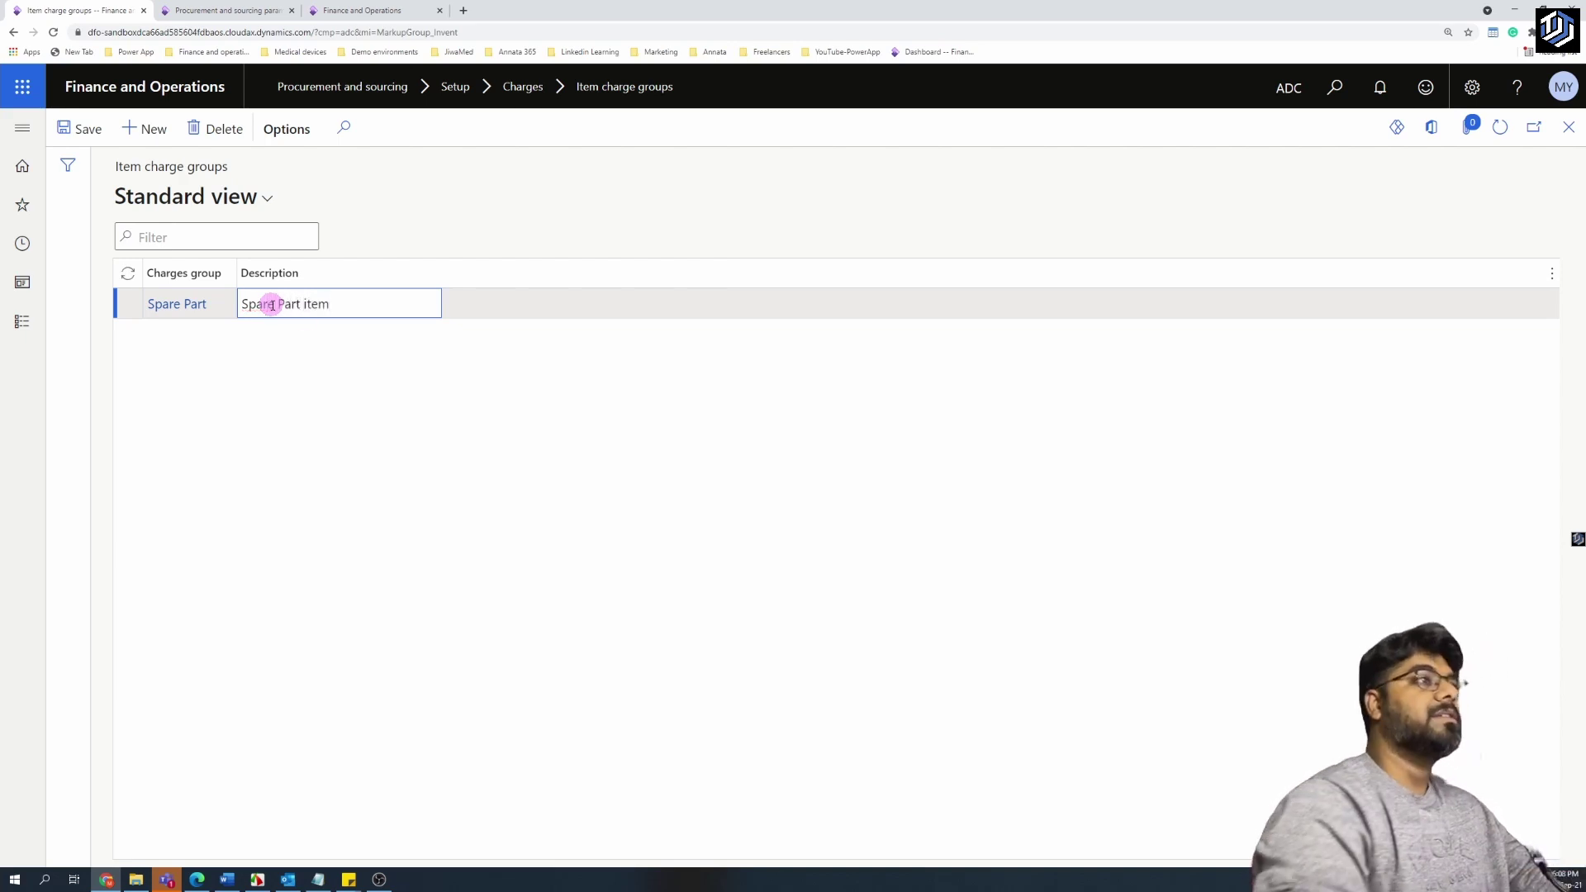
pyautogui.click(85, 128)
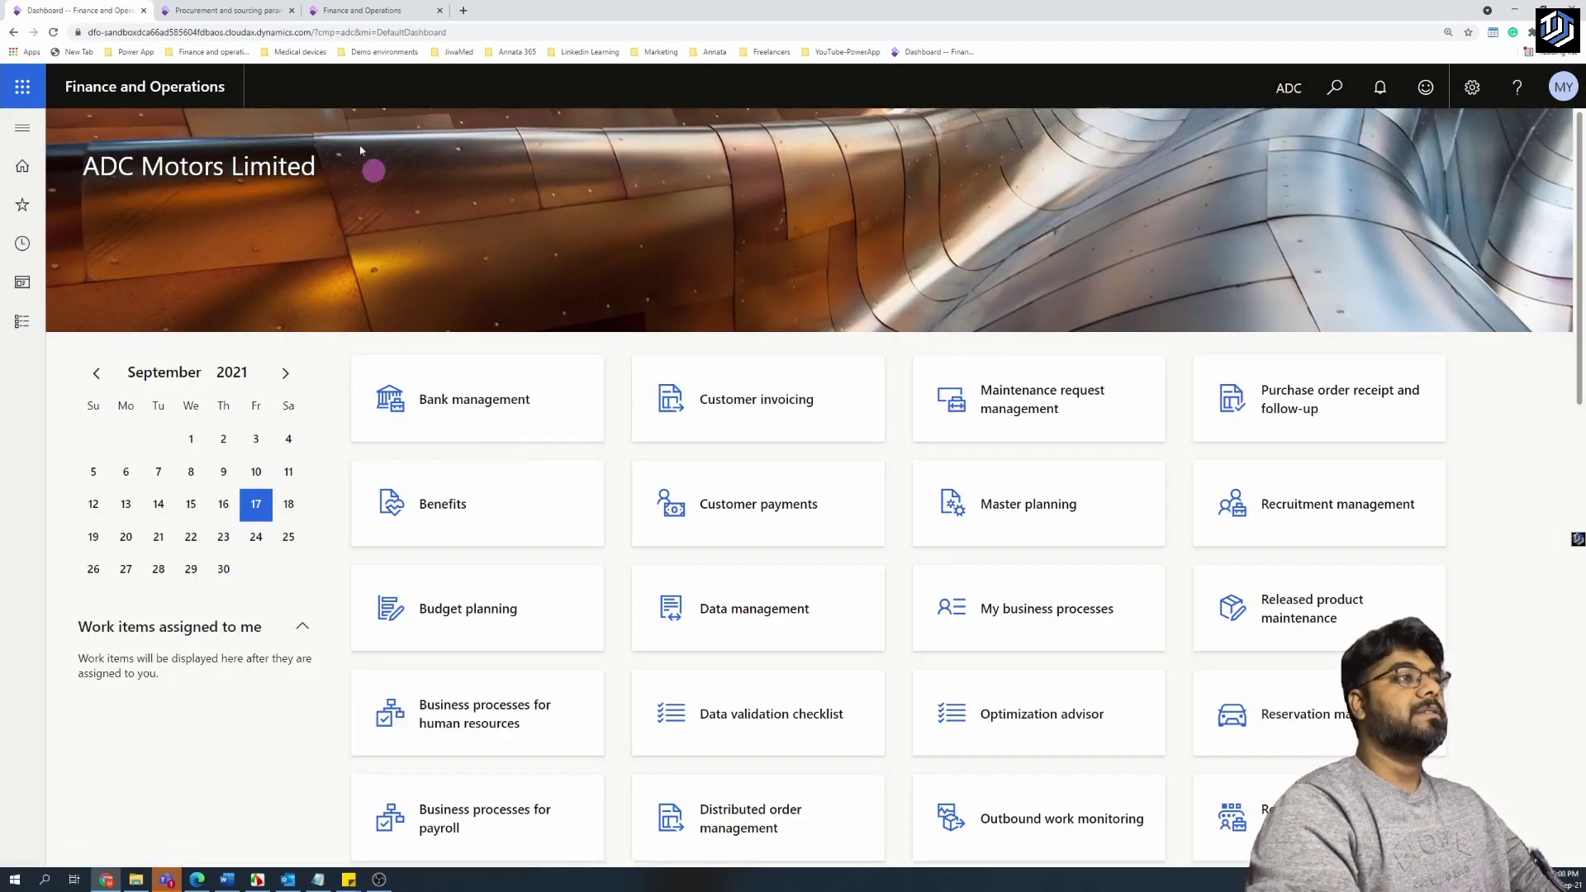
# - Open the released products list of product information management in the browser tab that holds the procurement and sourcing parameters
pyautogui.click(248, 11)
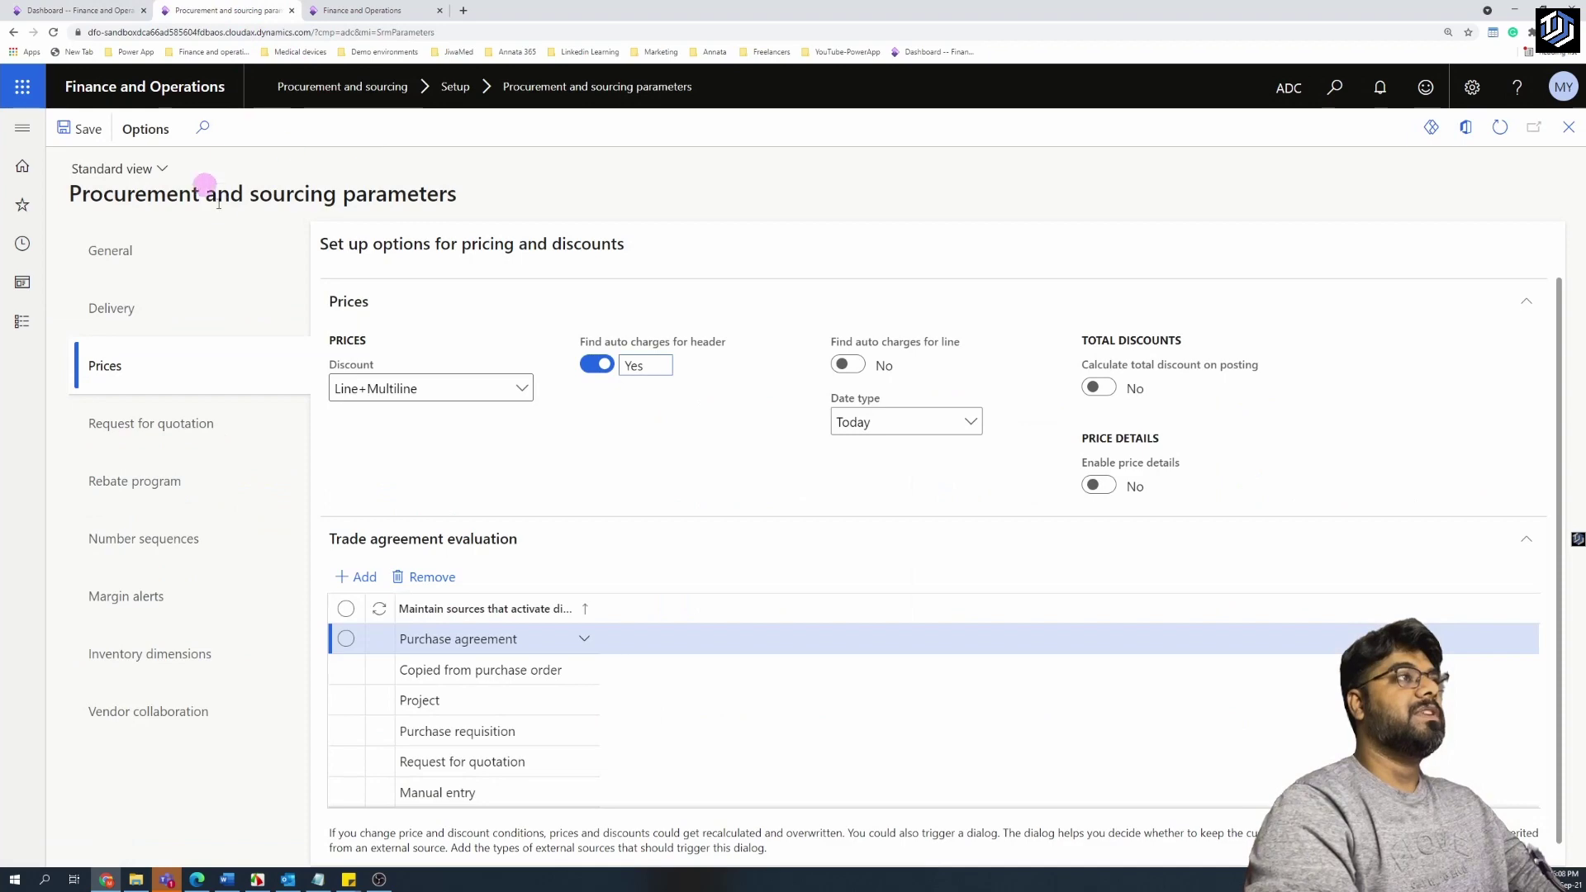
pyautogui.click(22, 128)
pyautogui.moveTo(235, 416); pyautogui.dragTo(141, 751)
pyautogui.scroll(-1, 137, 709)
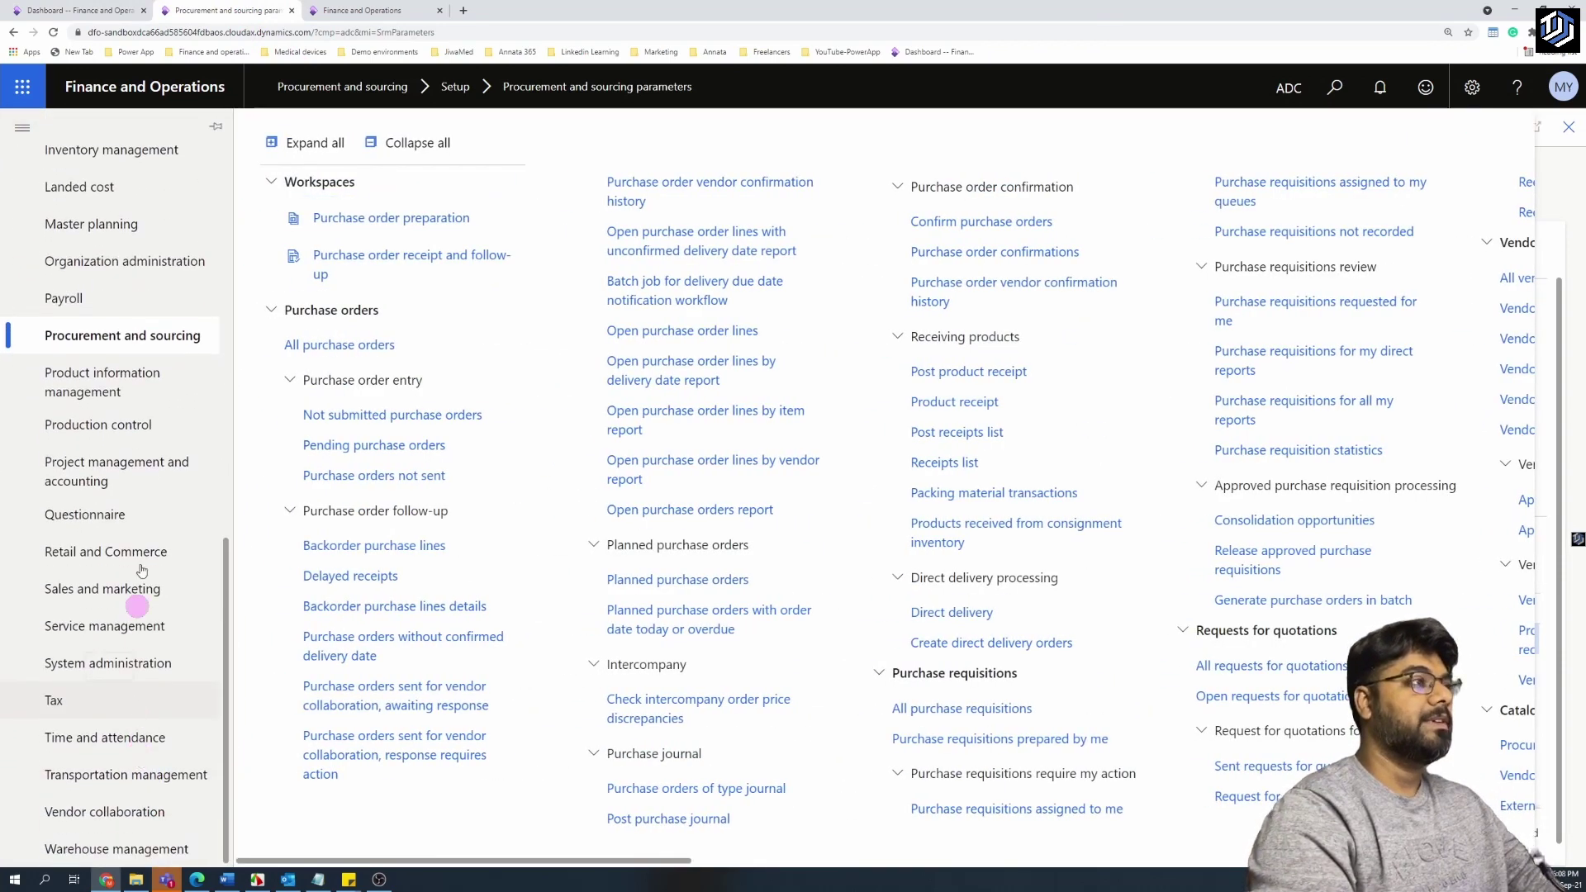
pyautogui.click(87, 382)
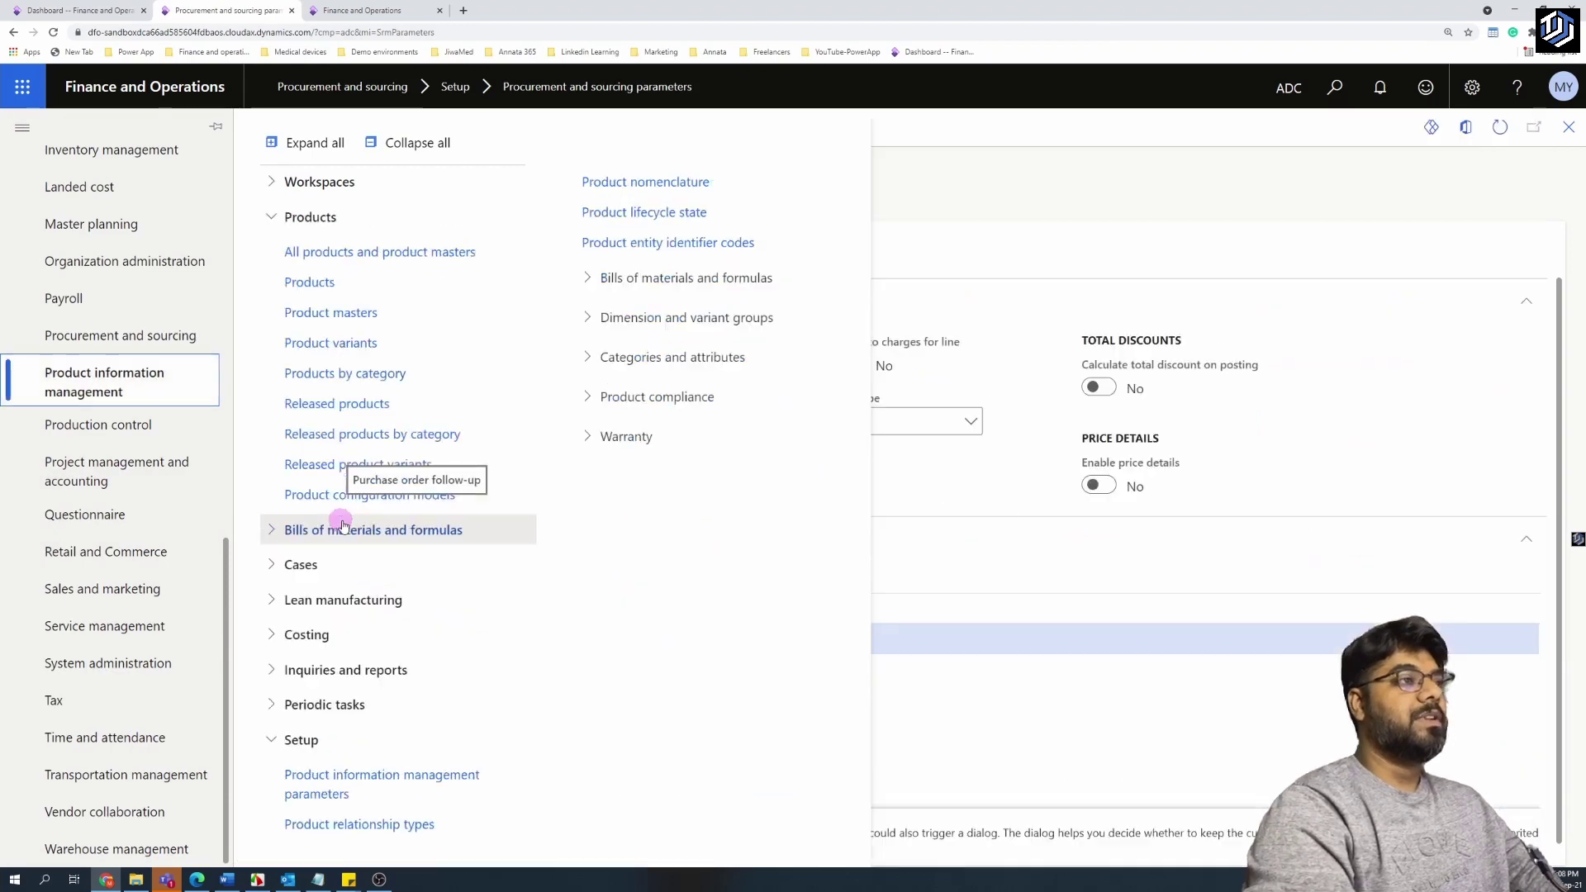
pyautogui.click(565, 486)
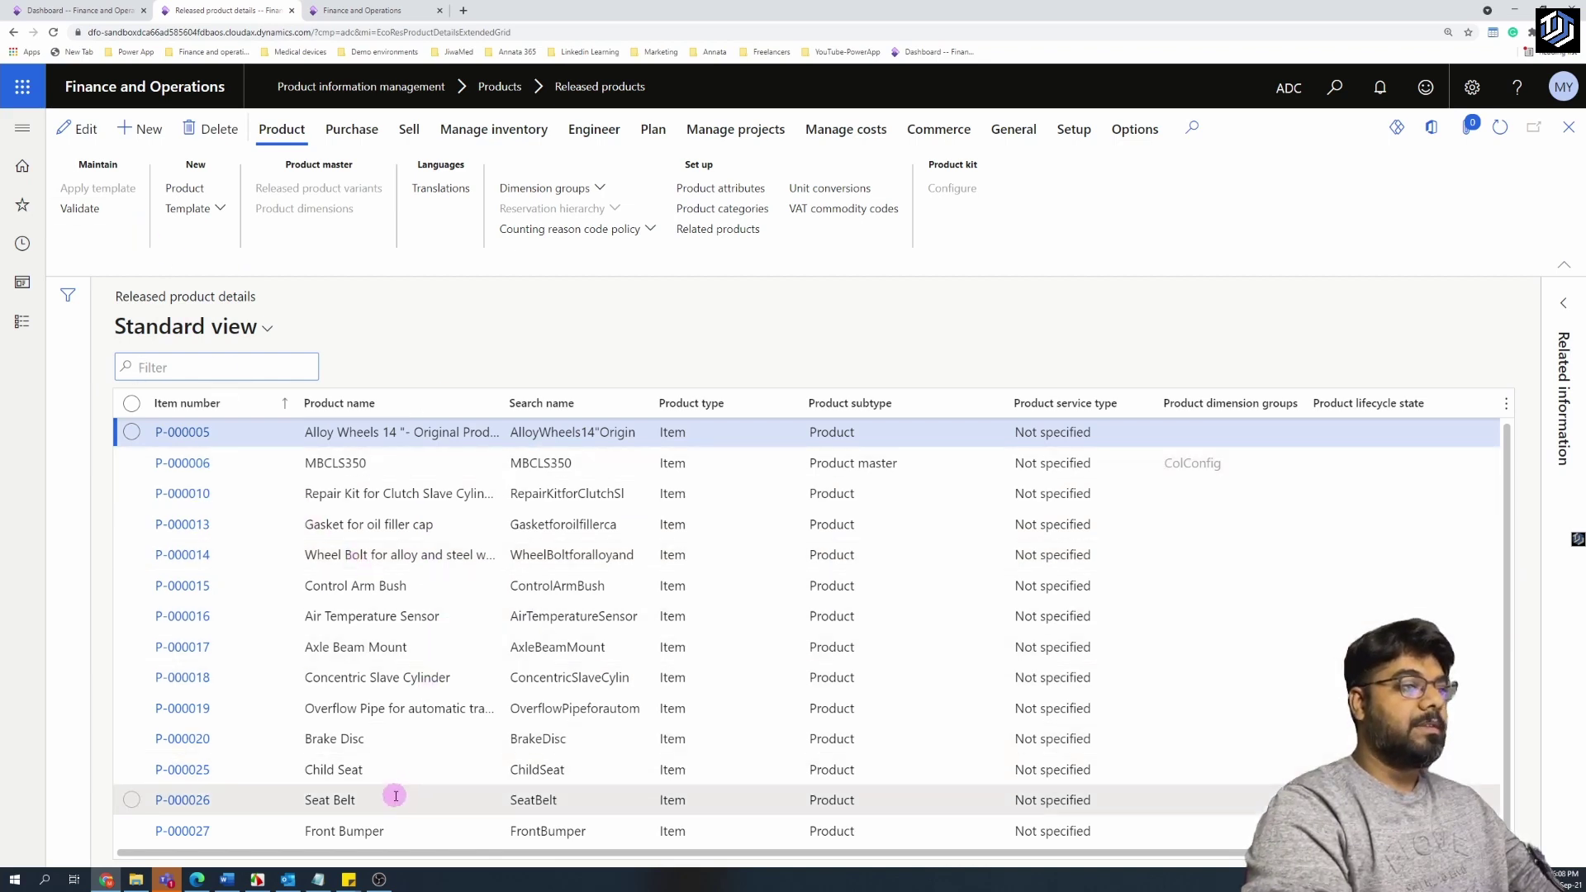
# - Open the details of the released product Seat Belt and go to its purchase settings
pyautogui.click(347, 800)
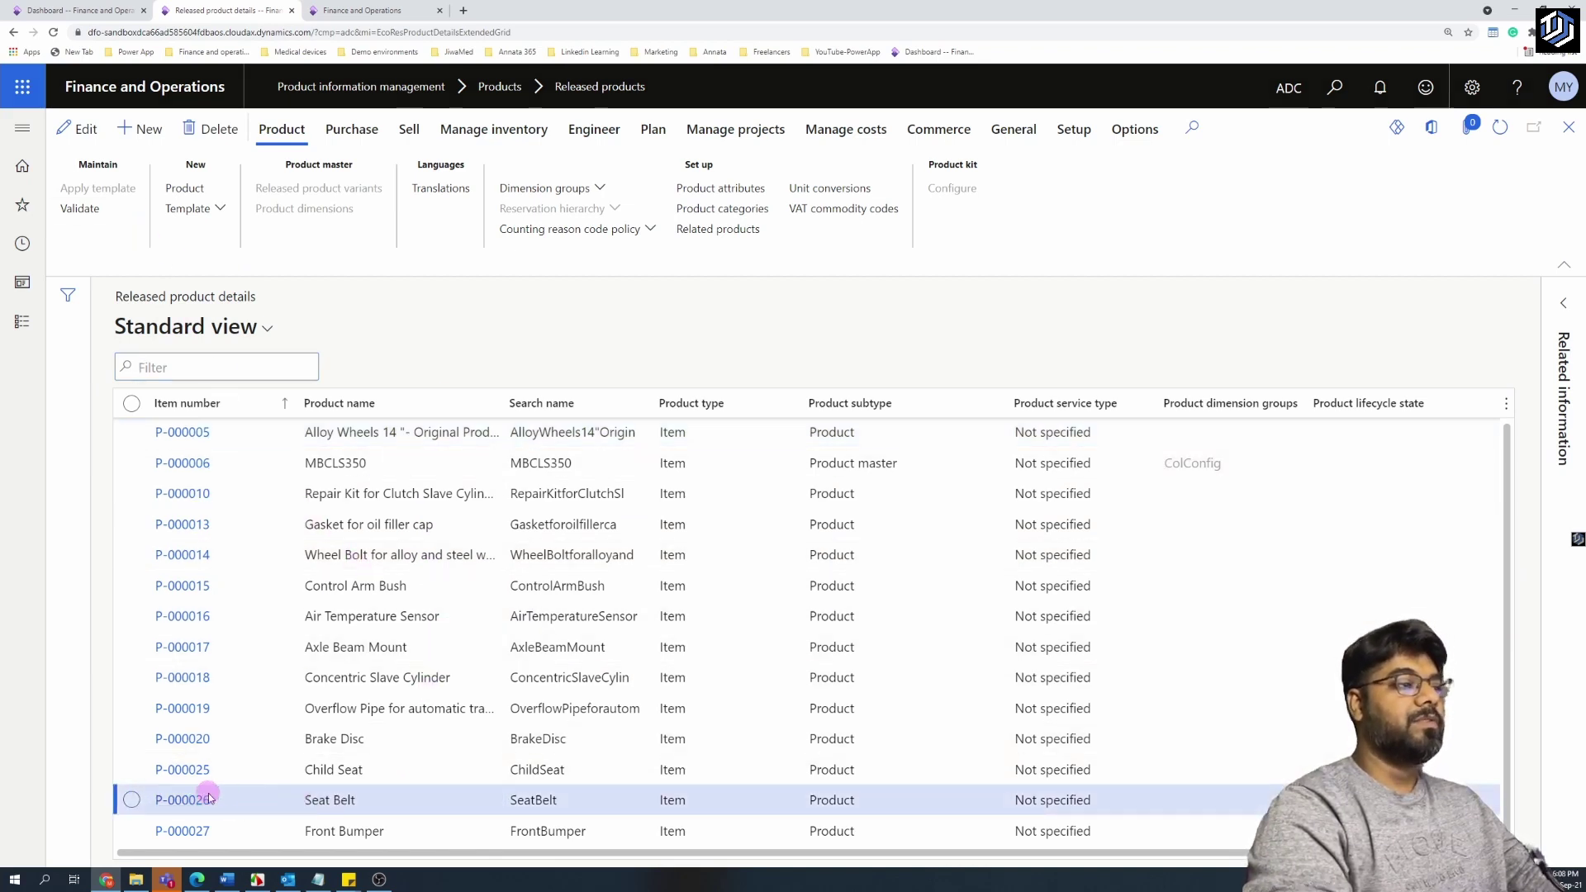
pyautogui.click(660, 684)
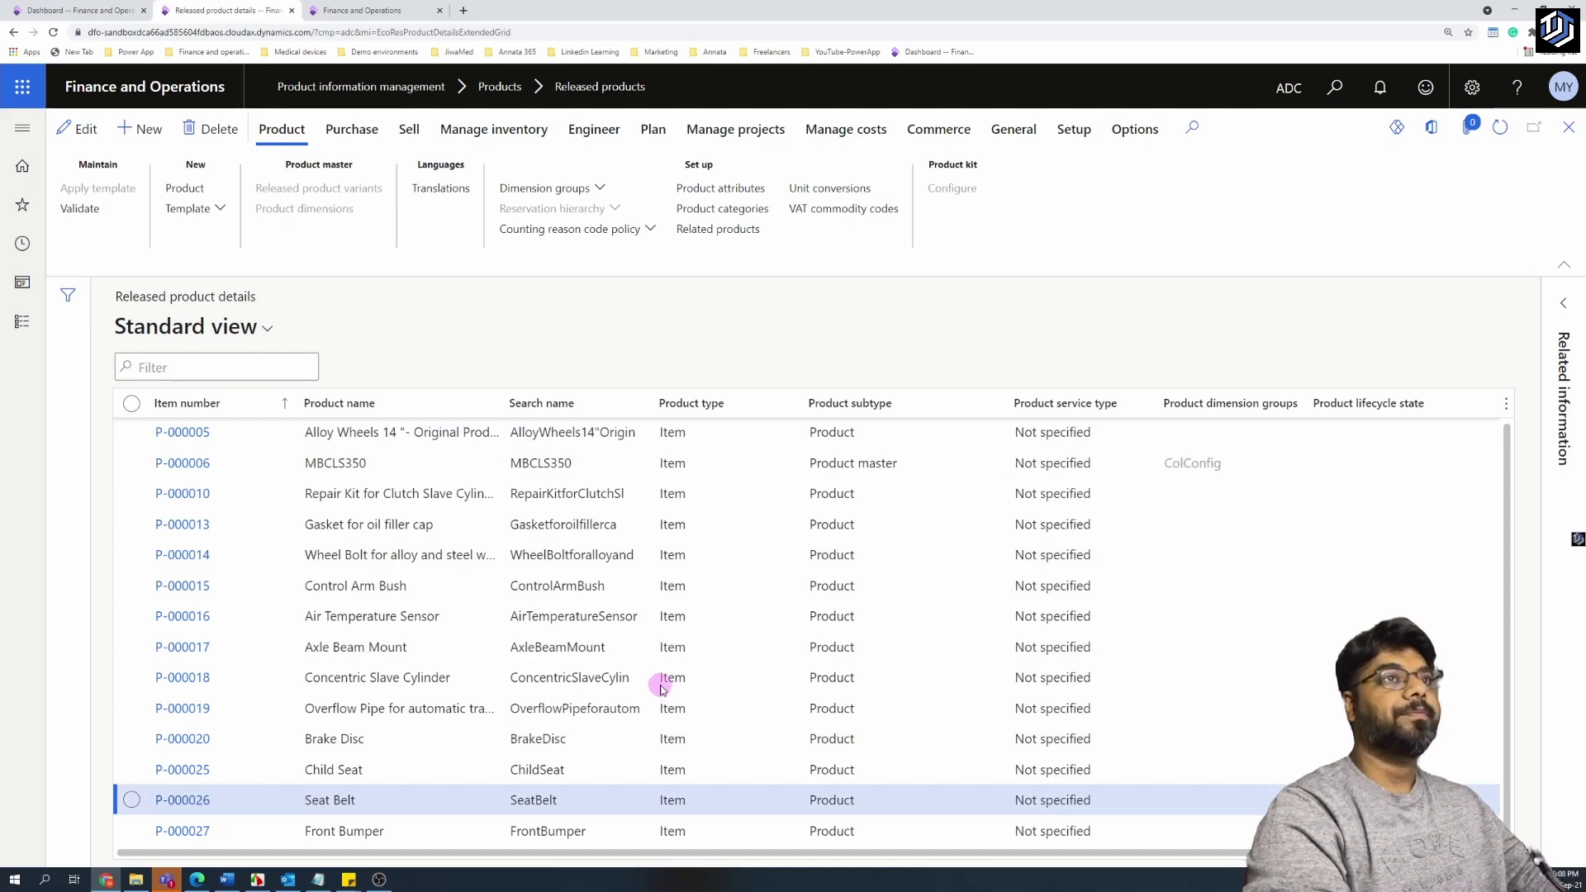
pyautogui.click(189, 808)
pyautogui.scroll(-3, 730, 627)
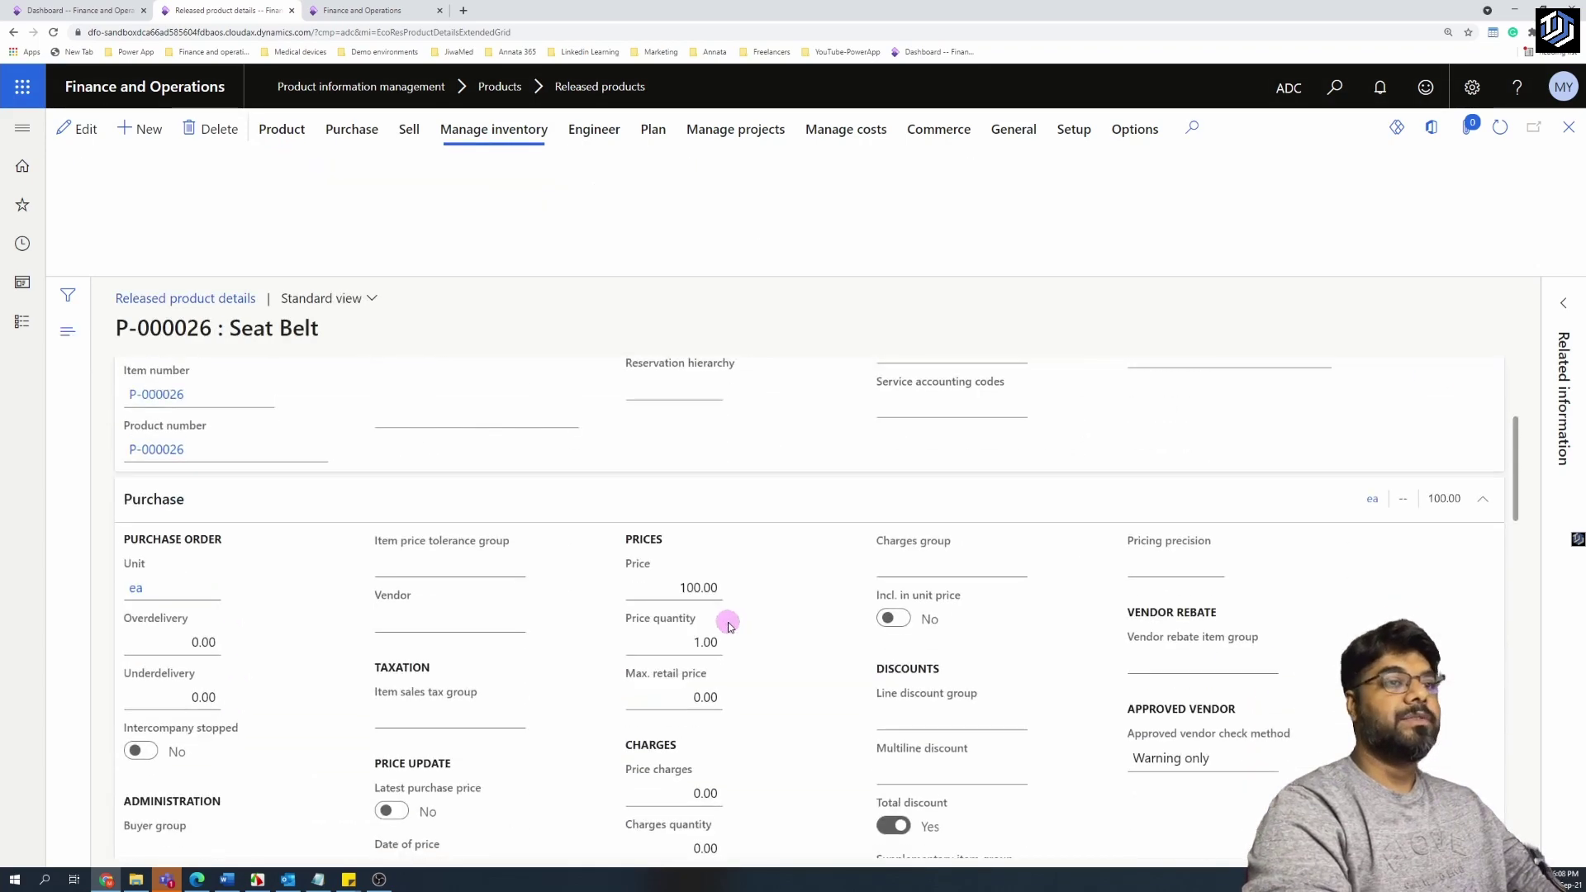
# - Set the charges group in the Seat Belt's purchase settings to Spare Part
pyautogui.click(81, 138)
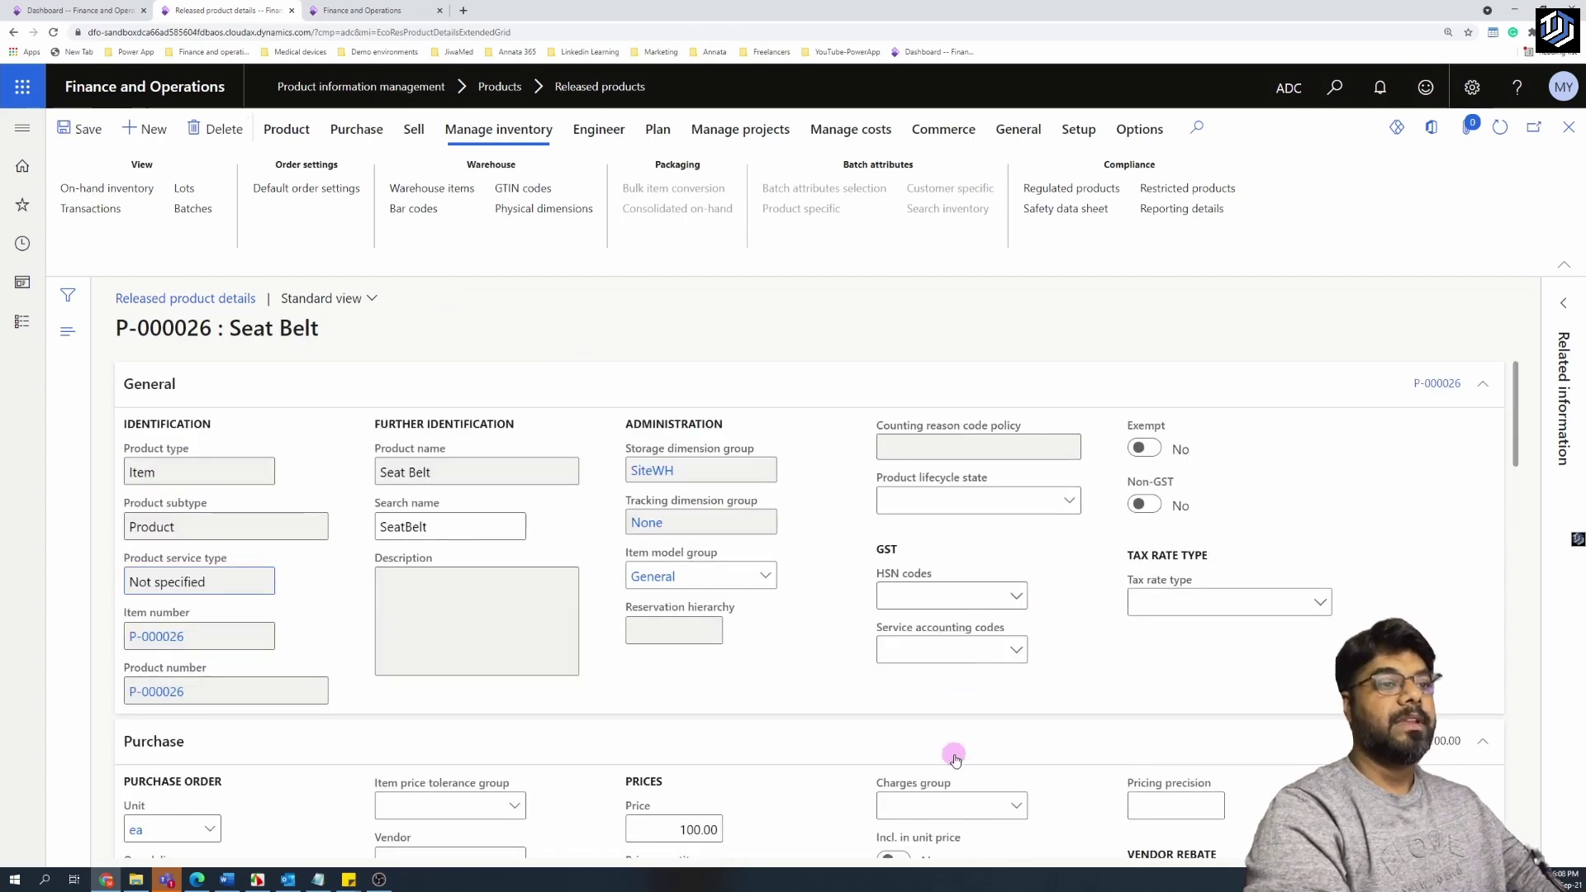
pyautogui.scroll(-2, 956, 758)
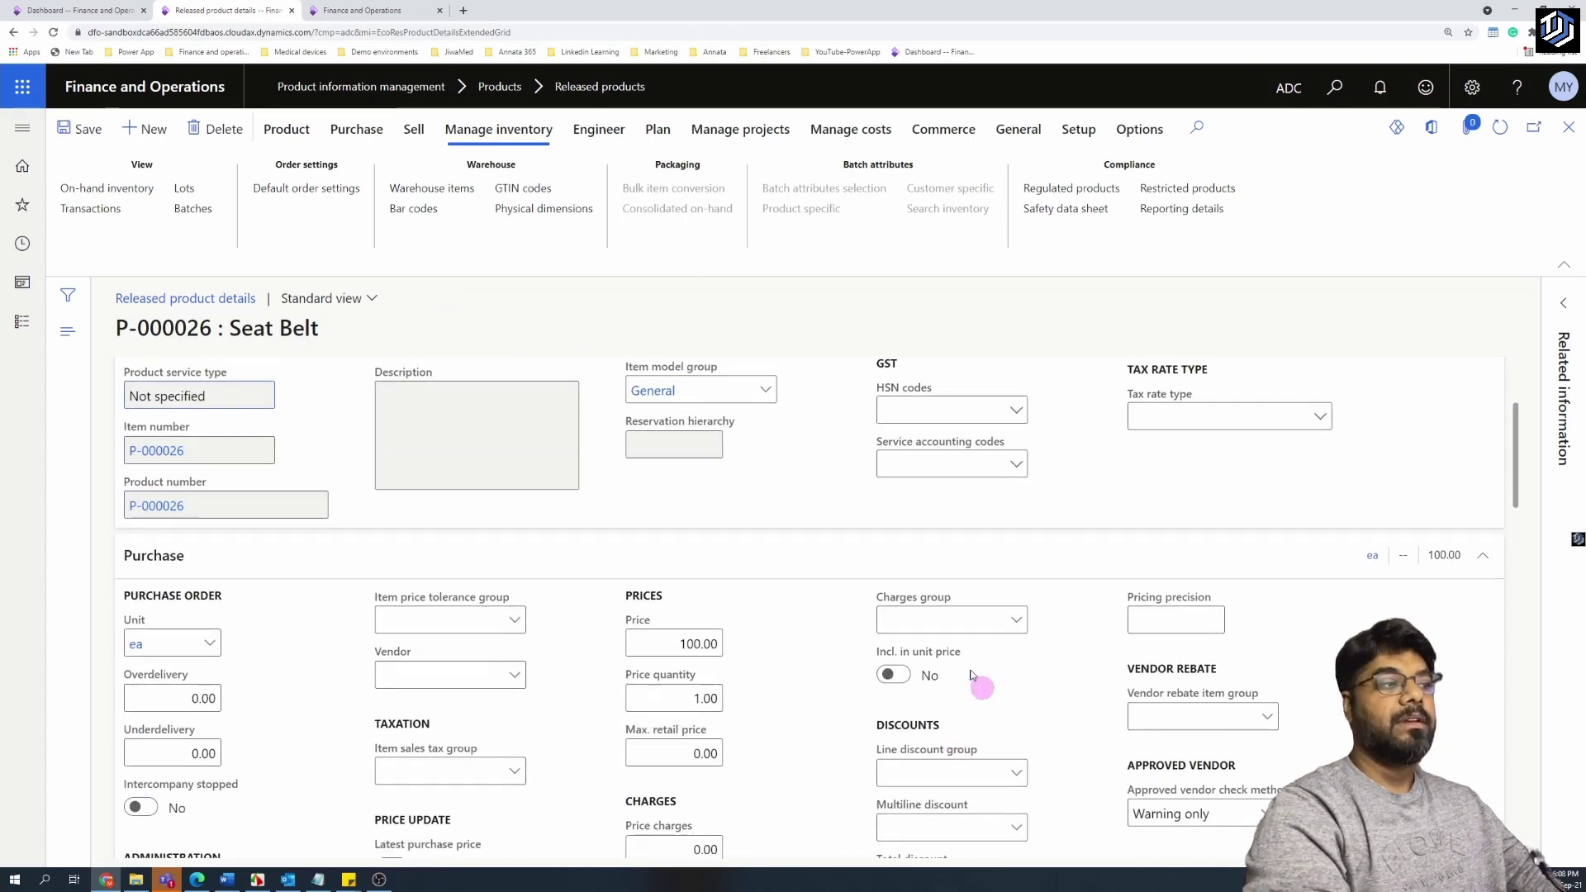
pyautogui.click(1016, 621)
pyautogui.click(1015, 622)
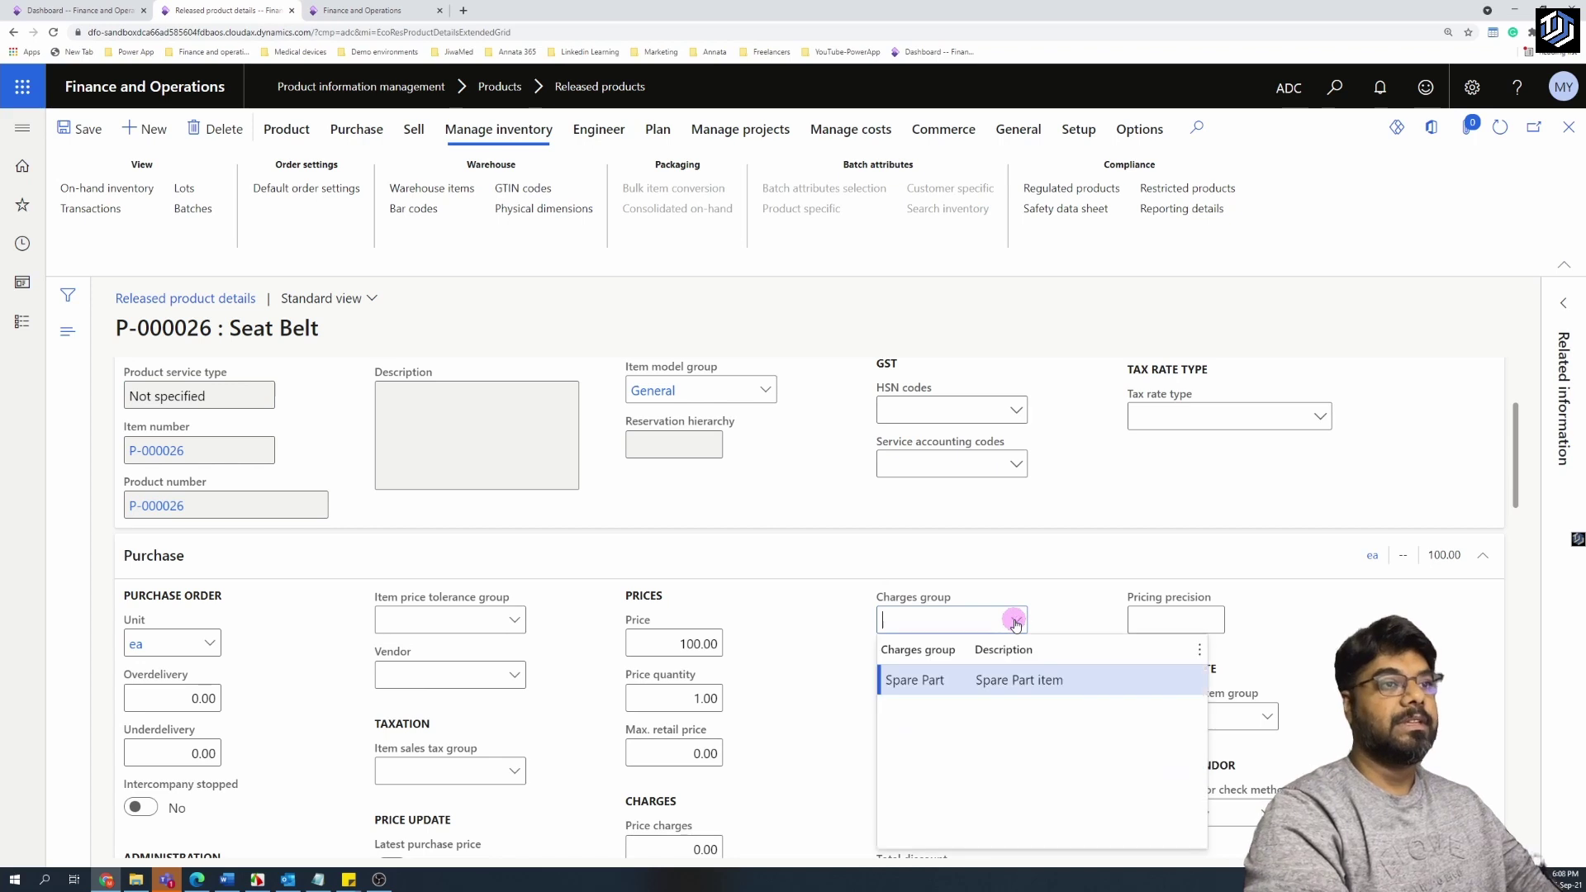
pyautogui.click(898, 685)
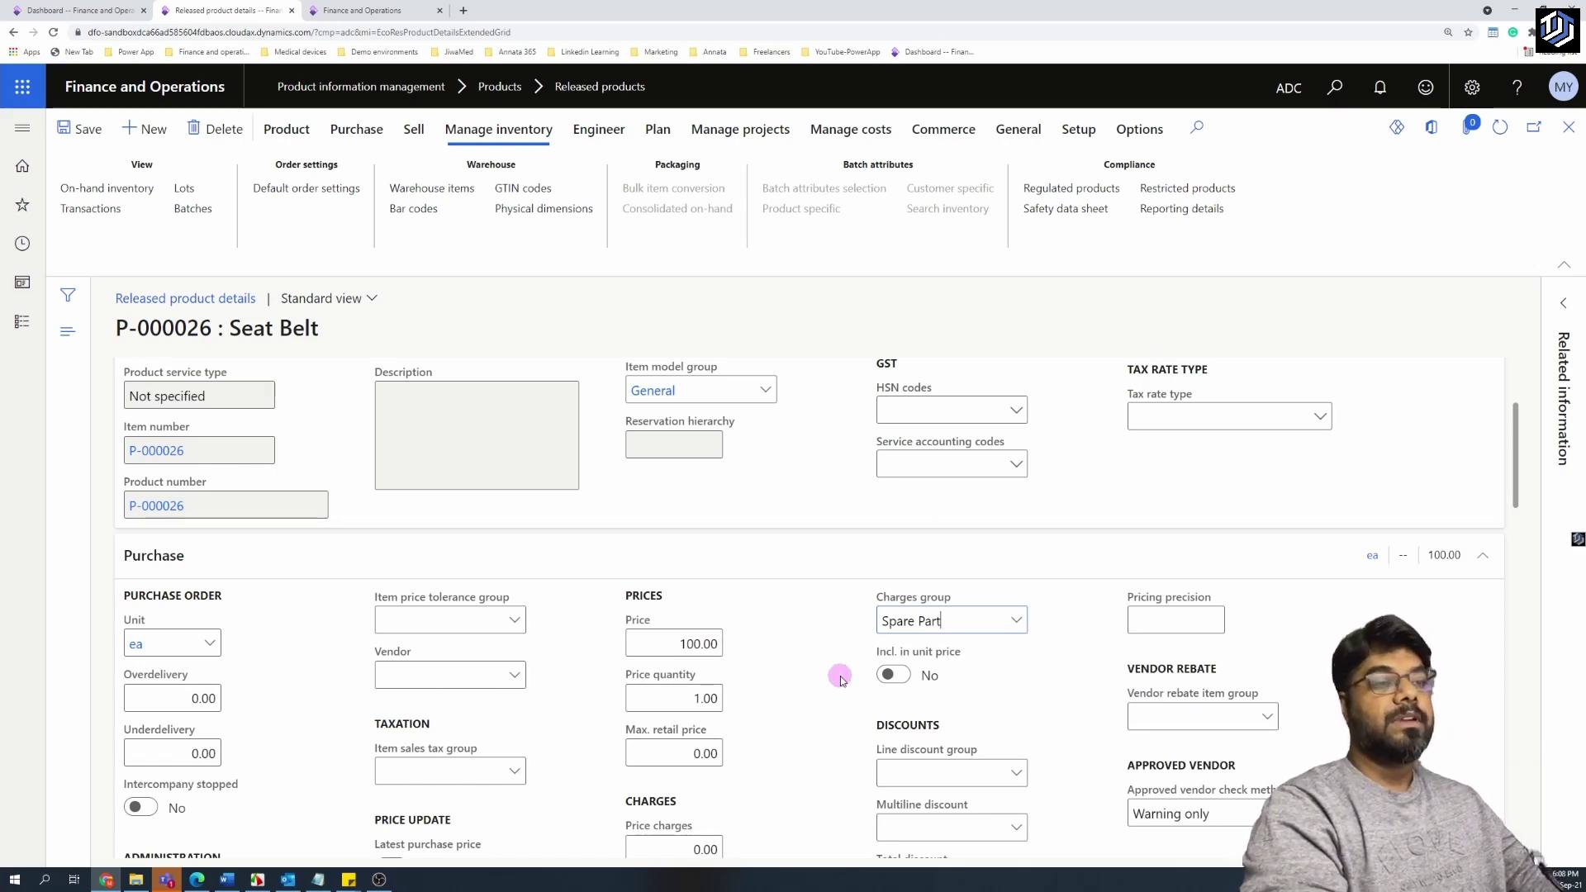
pyautogui.scroll(-5, 754, 669)
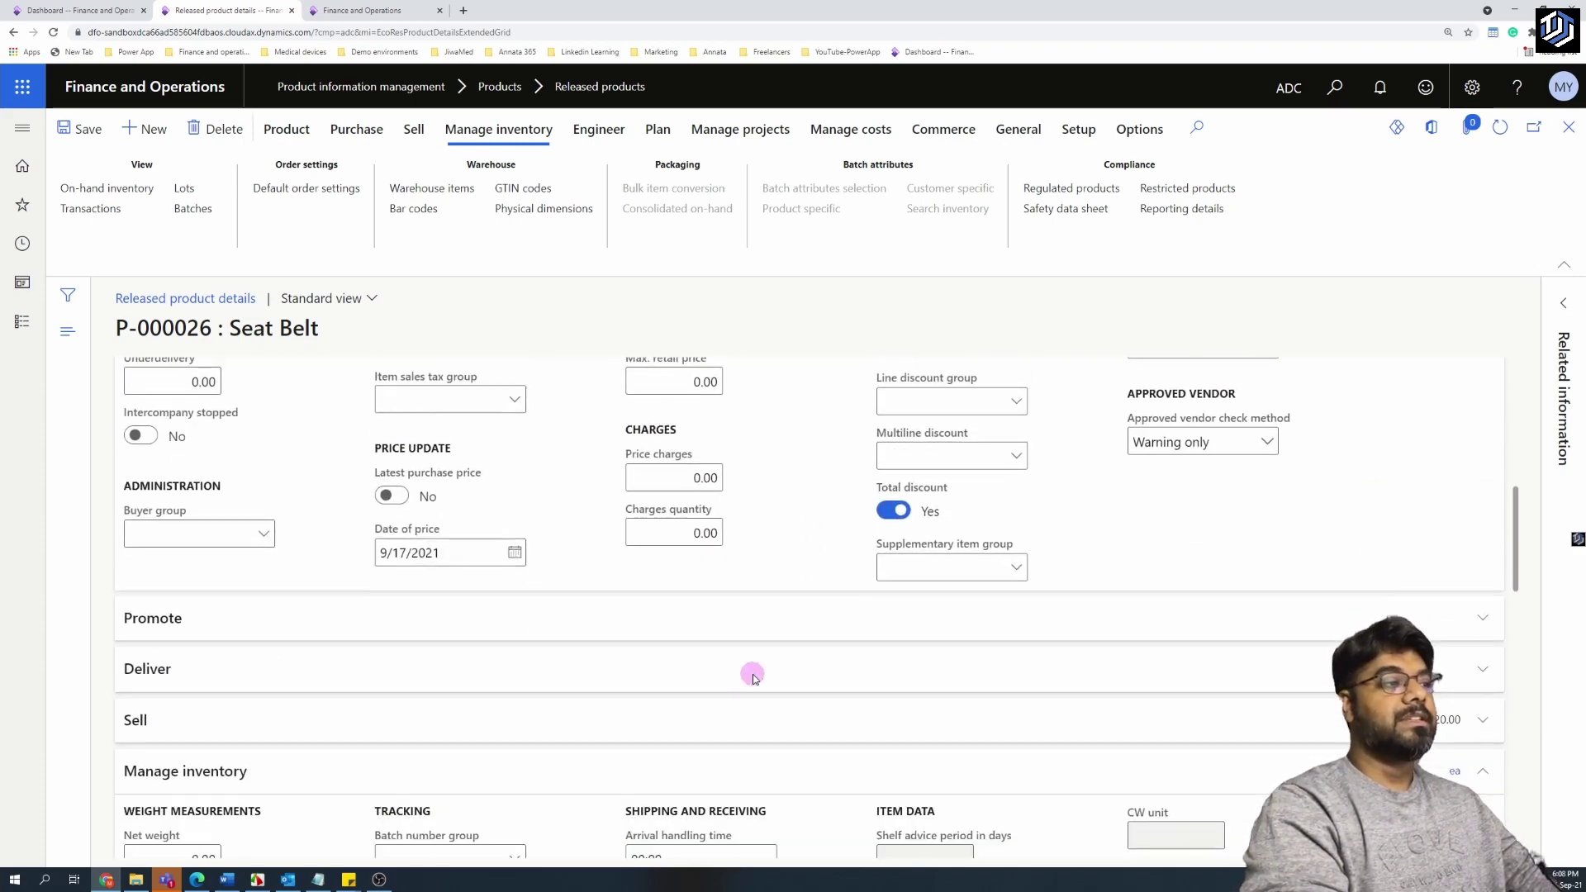
pyautogui.scroll(2, 697, 665)
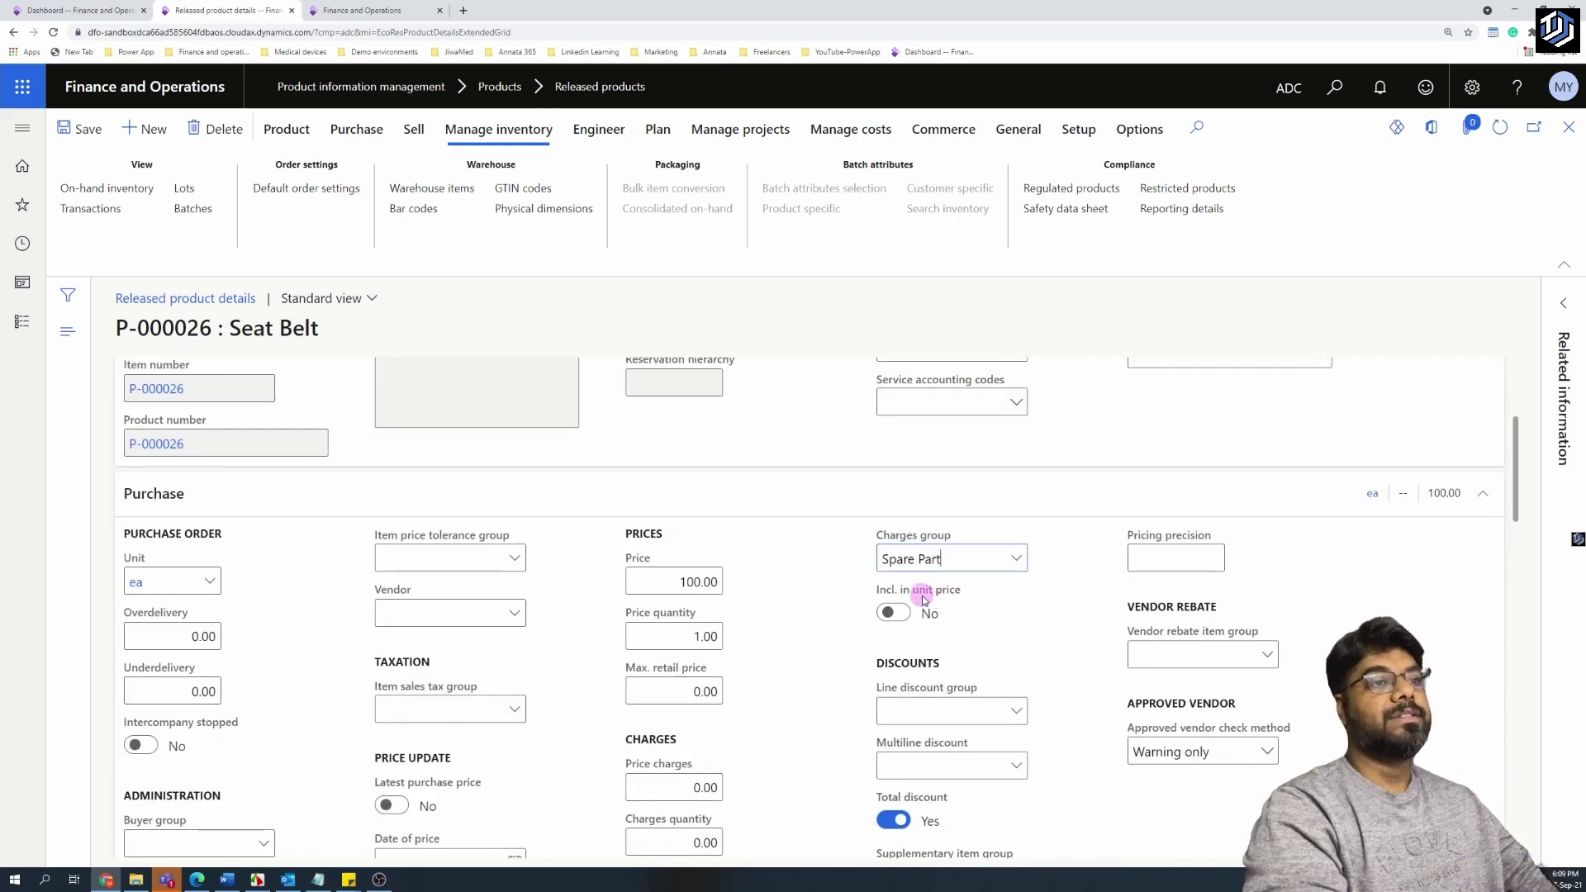
pyautogui.click(836, 615)
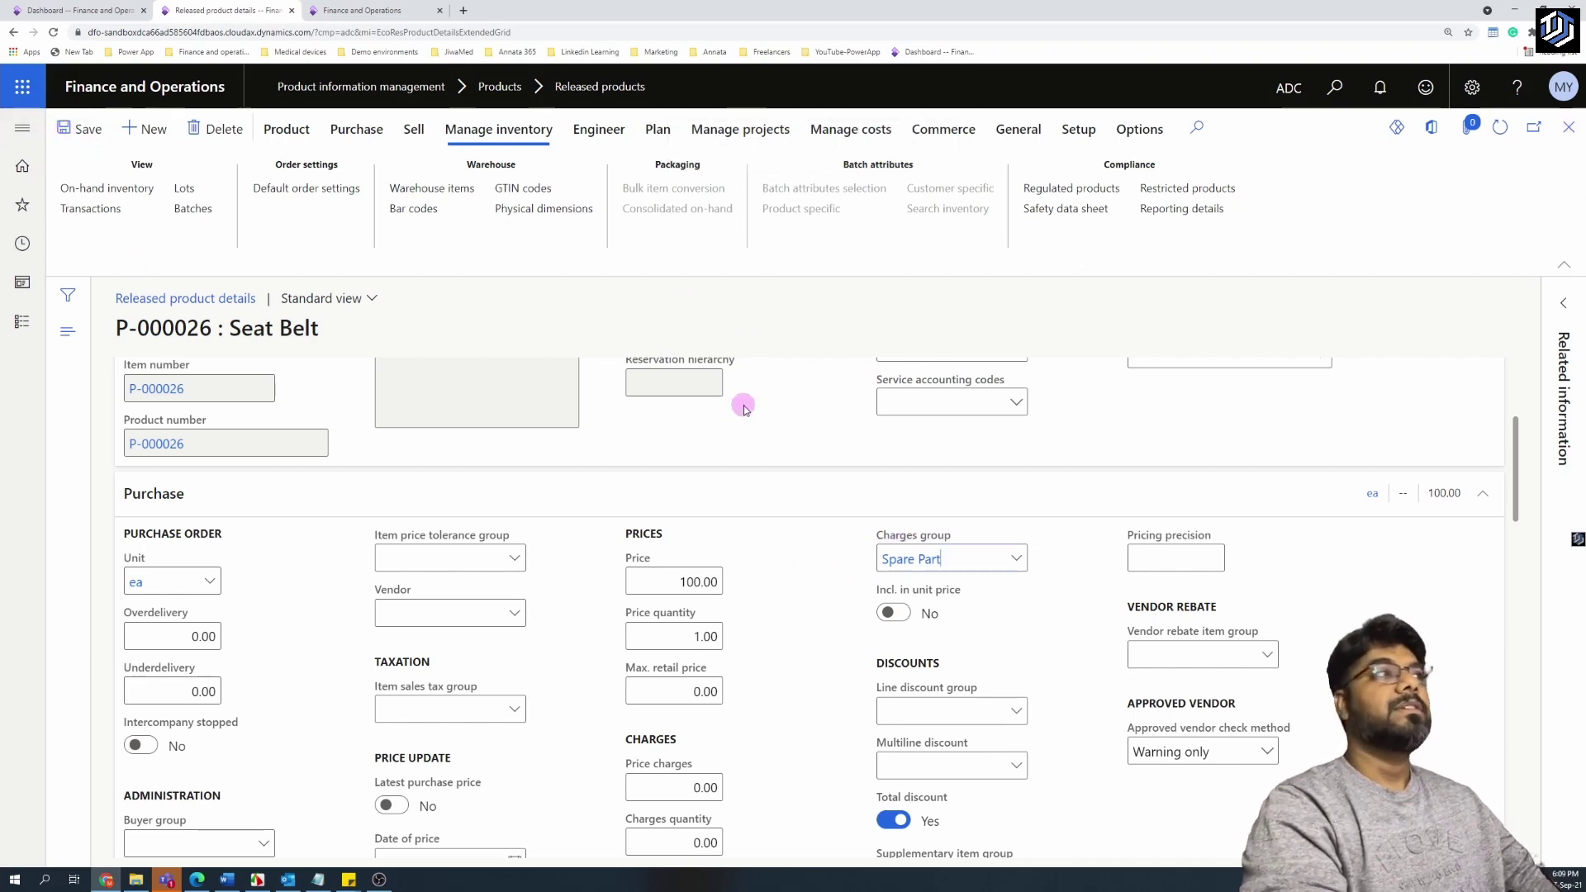
# - Open the procurement automatic charges setup in the dashboard's browser tab and switch the charges level to Line
pyautogui.click(78, 10)
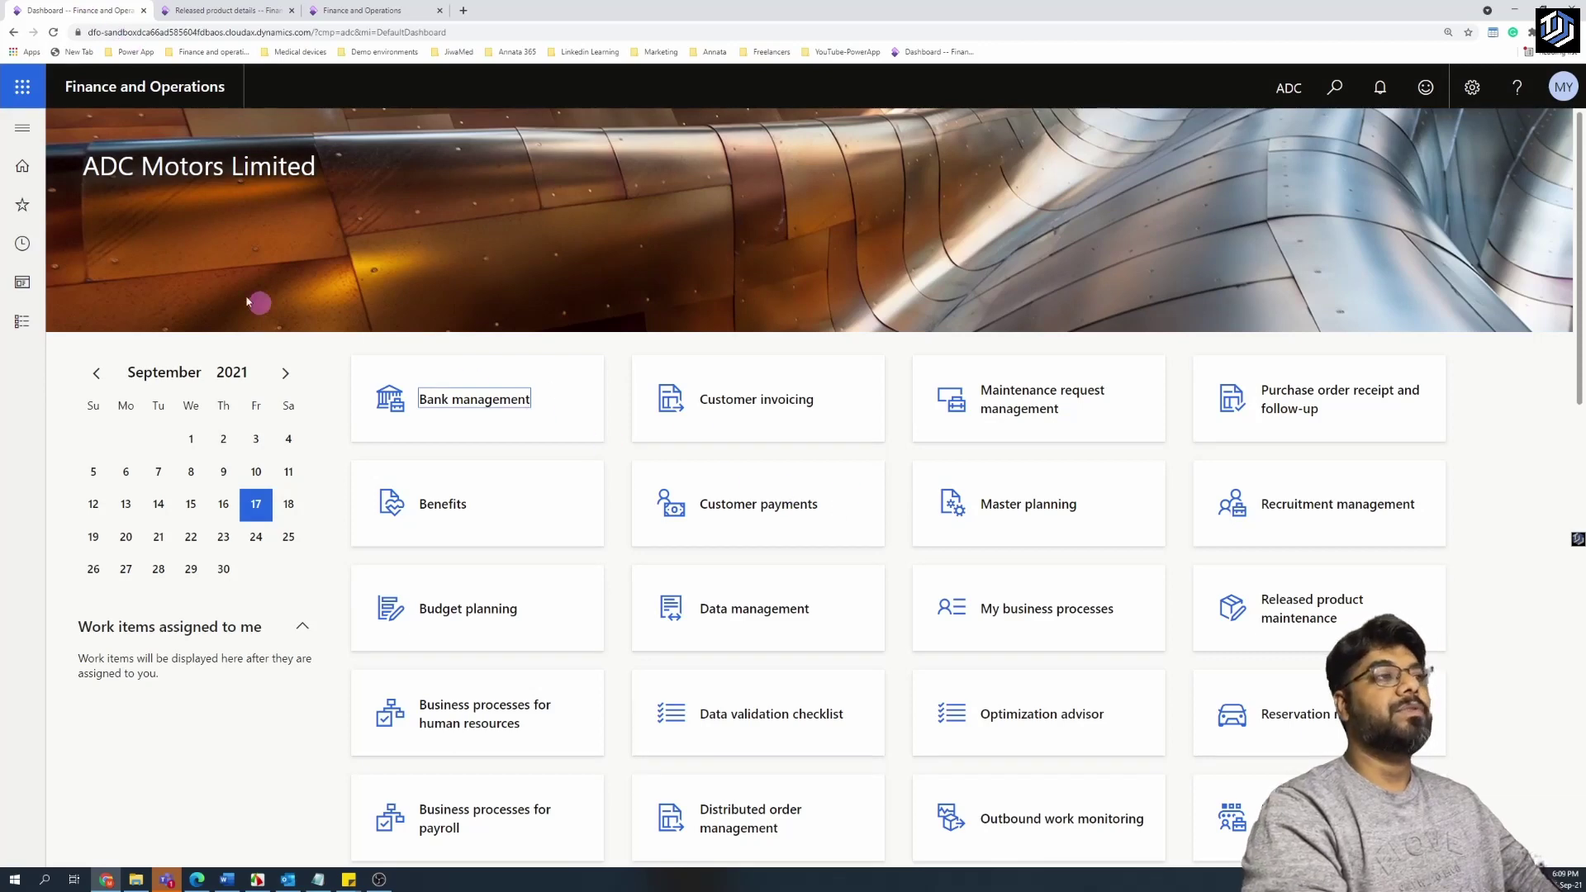
pyautogui.click(37, 134)
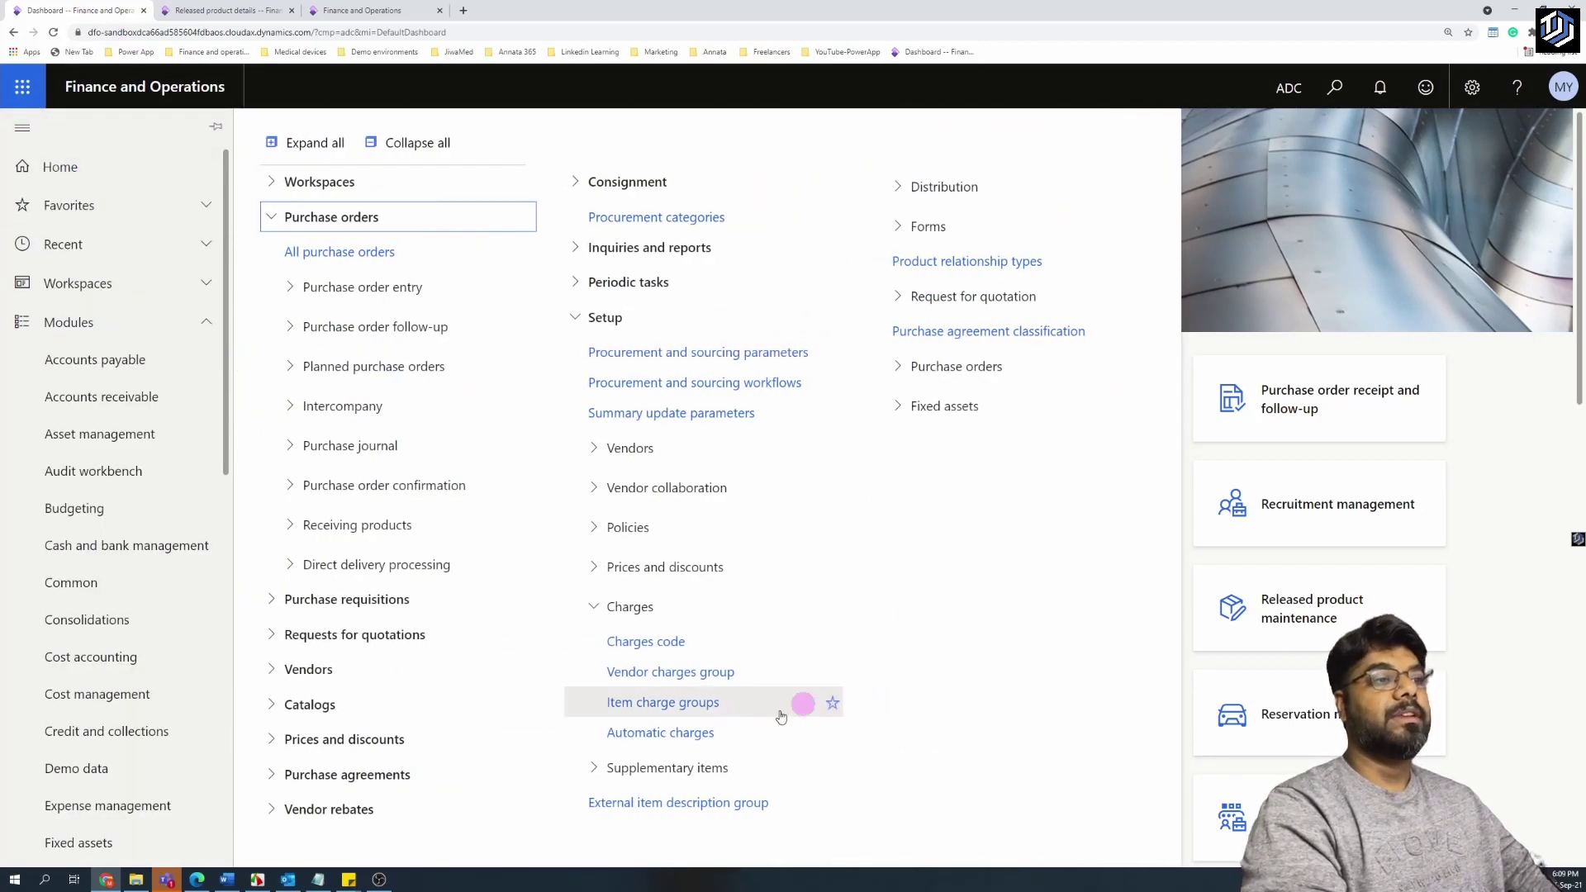
pyautogui.click(666, 734)
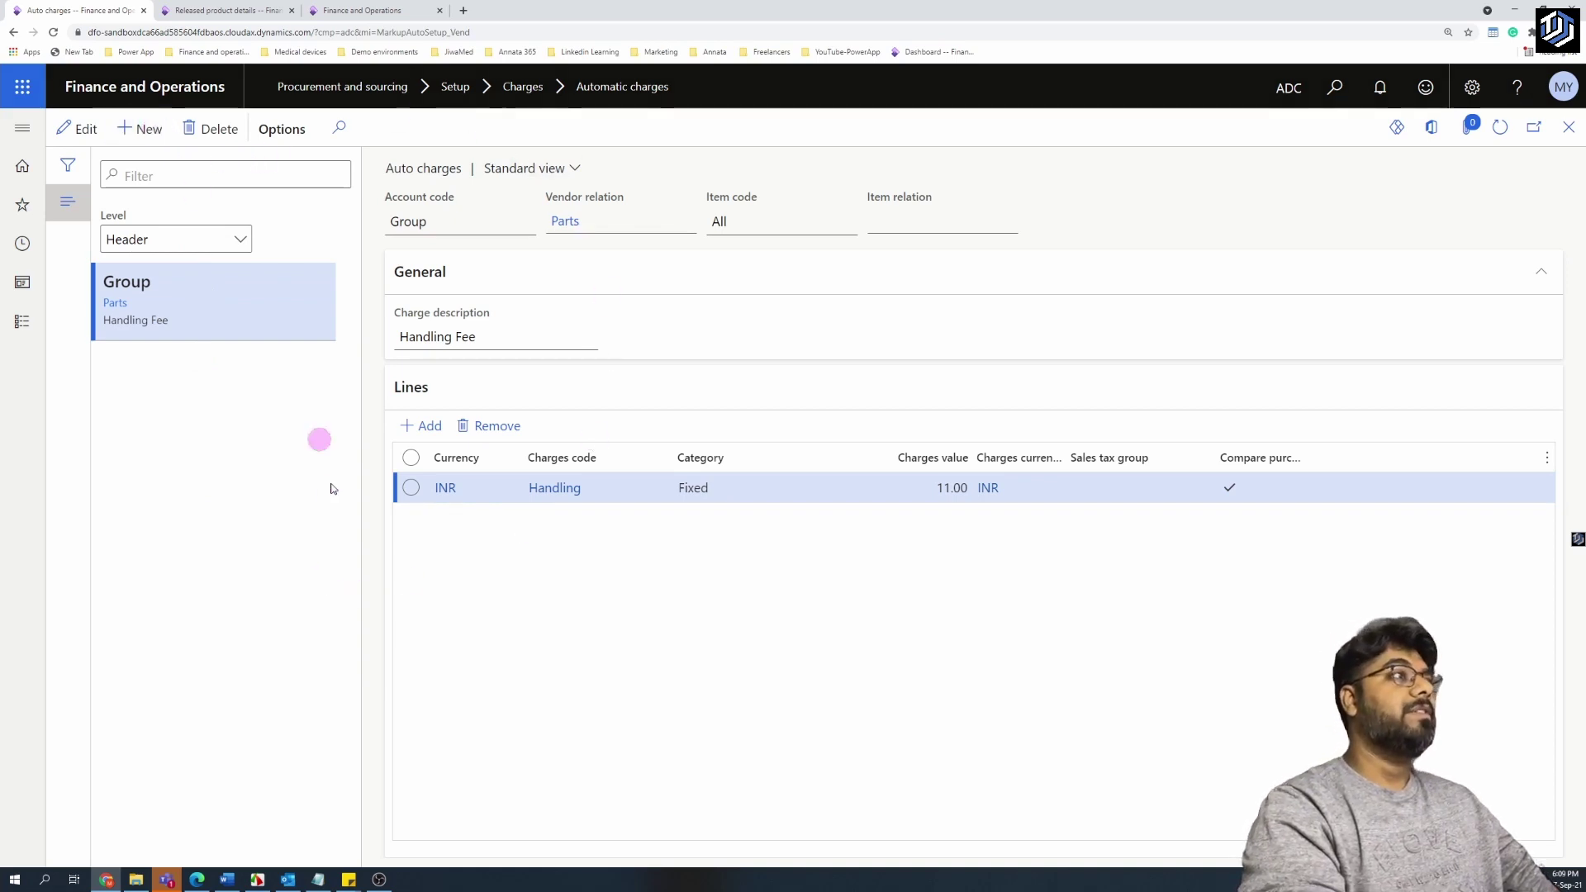
pyautogui.hotkey('alt', 'n')
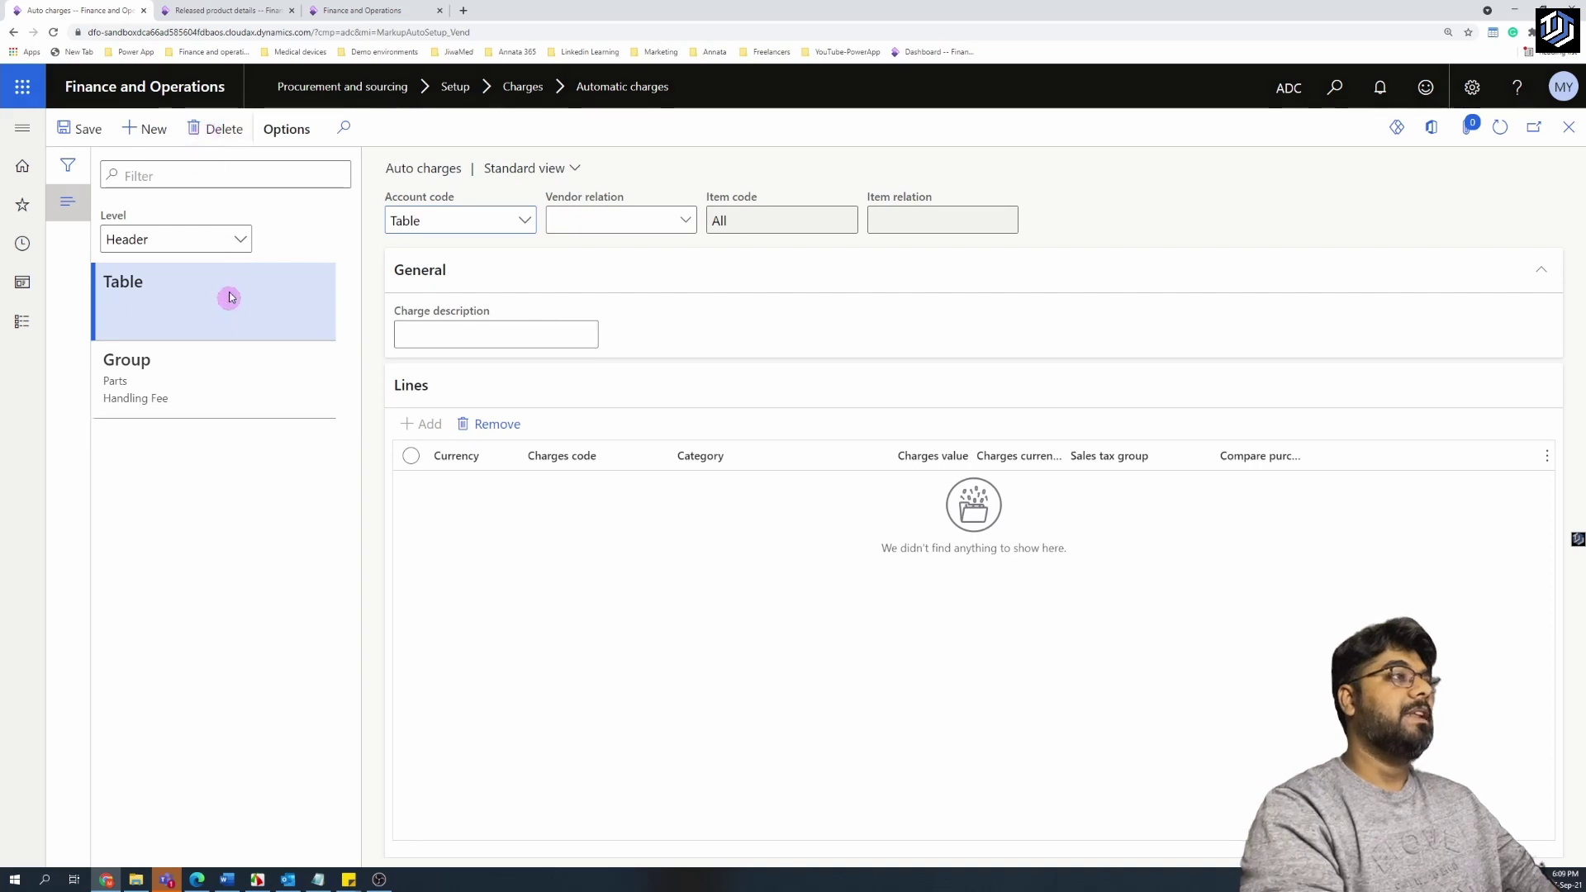
pyautogui.press('Escape')
pyautogui.click(236, 240)
pyautogui.click(165, 294)
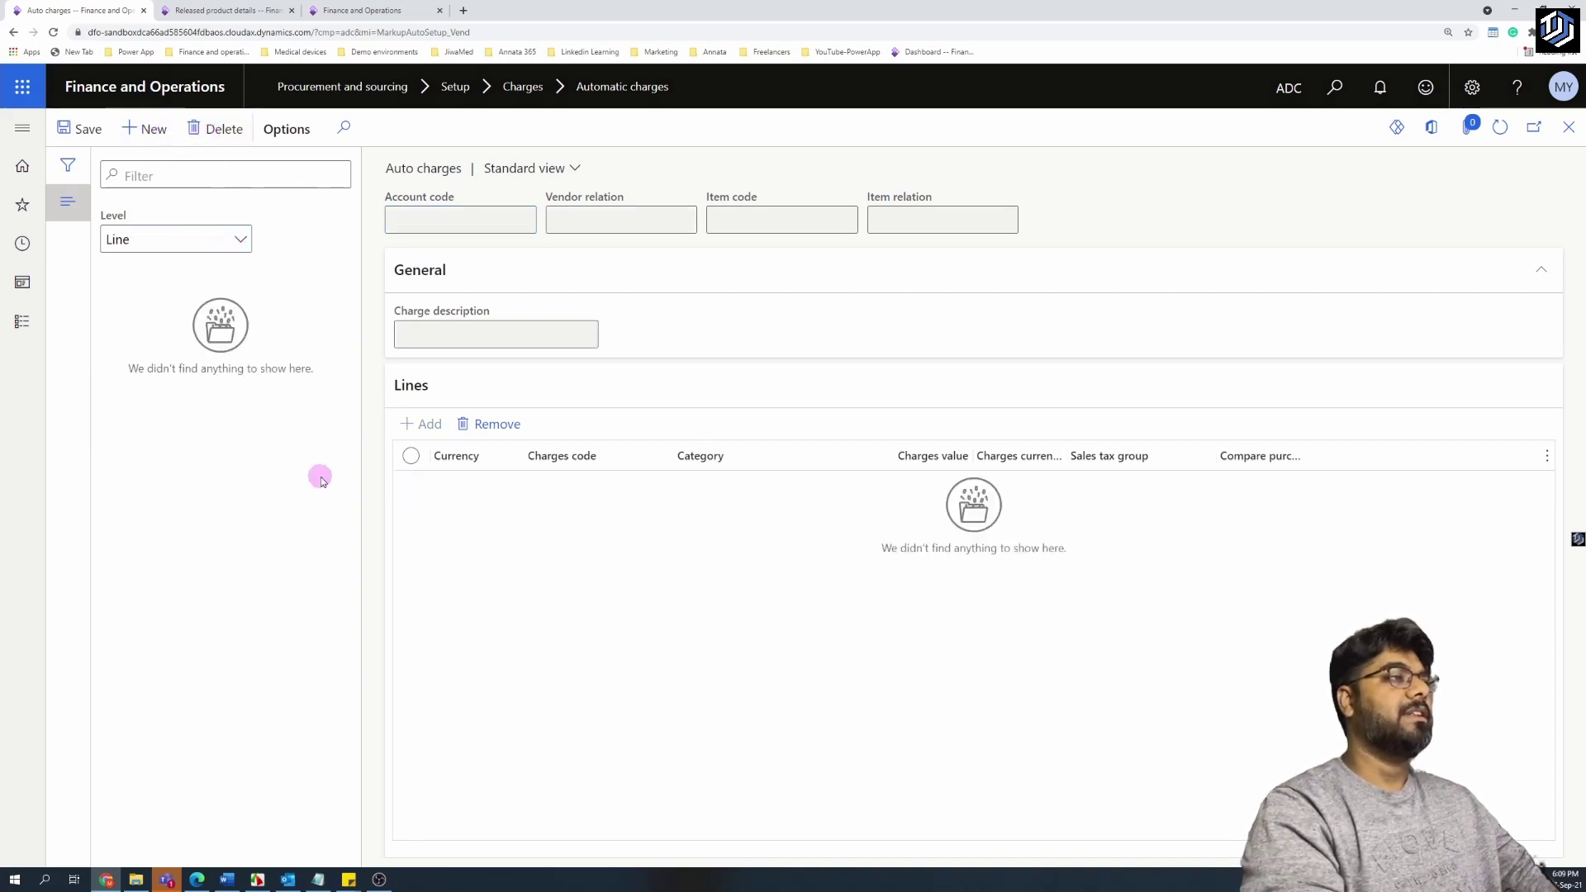
# - Create a line-level automatic charge record with Wholesale Parts supplier as the vendor relation
pyautogui.hotkey('alt', 'n')
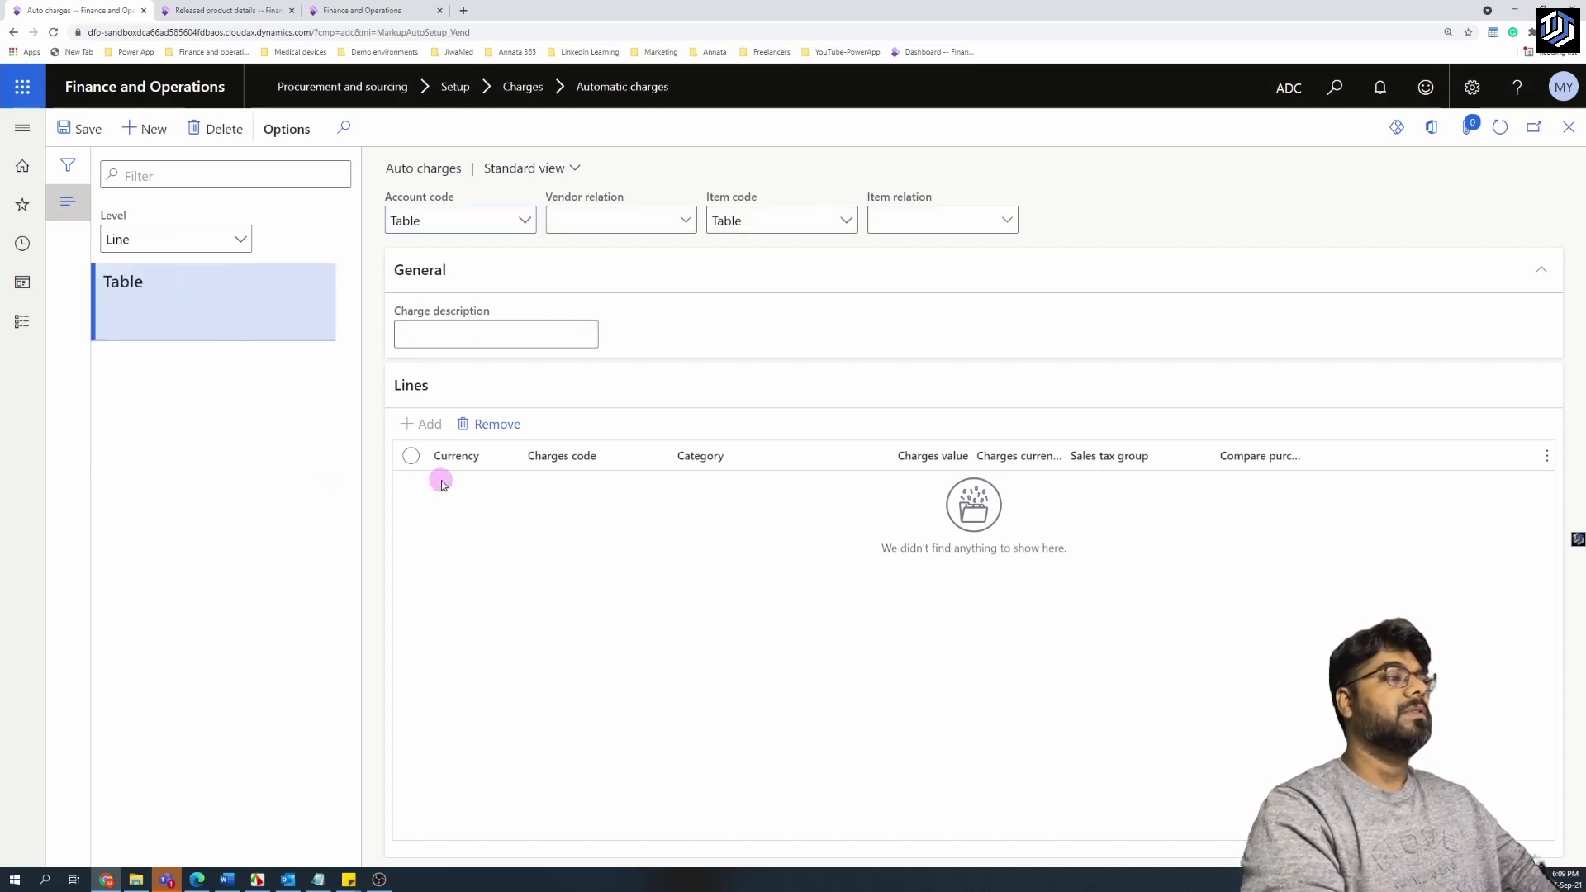
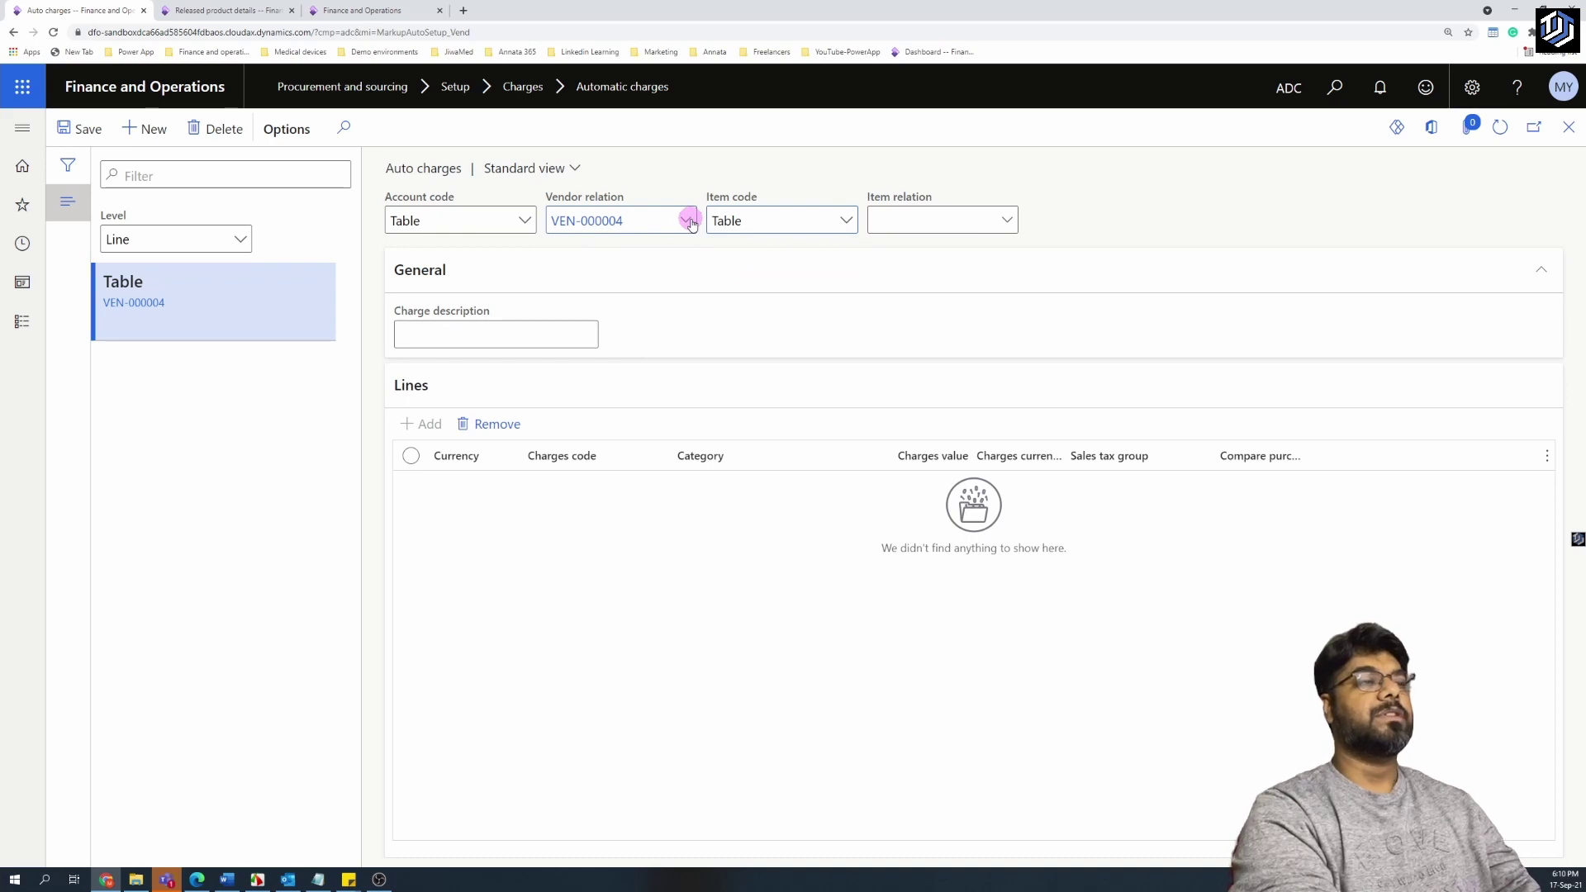
pyautogui.click(690, 221)
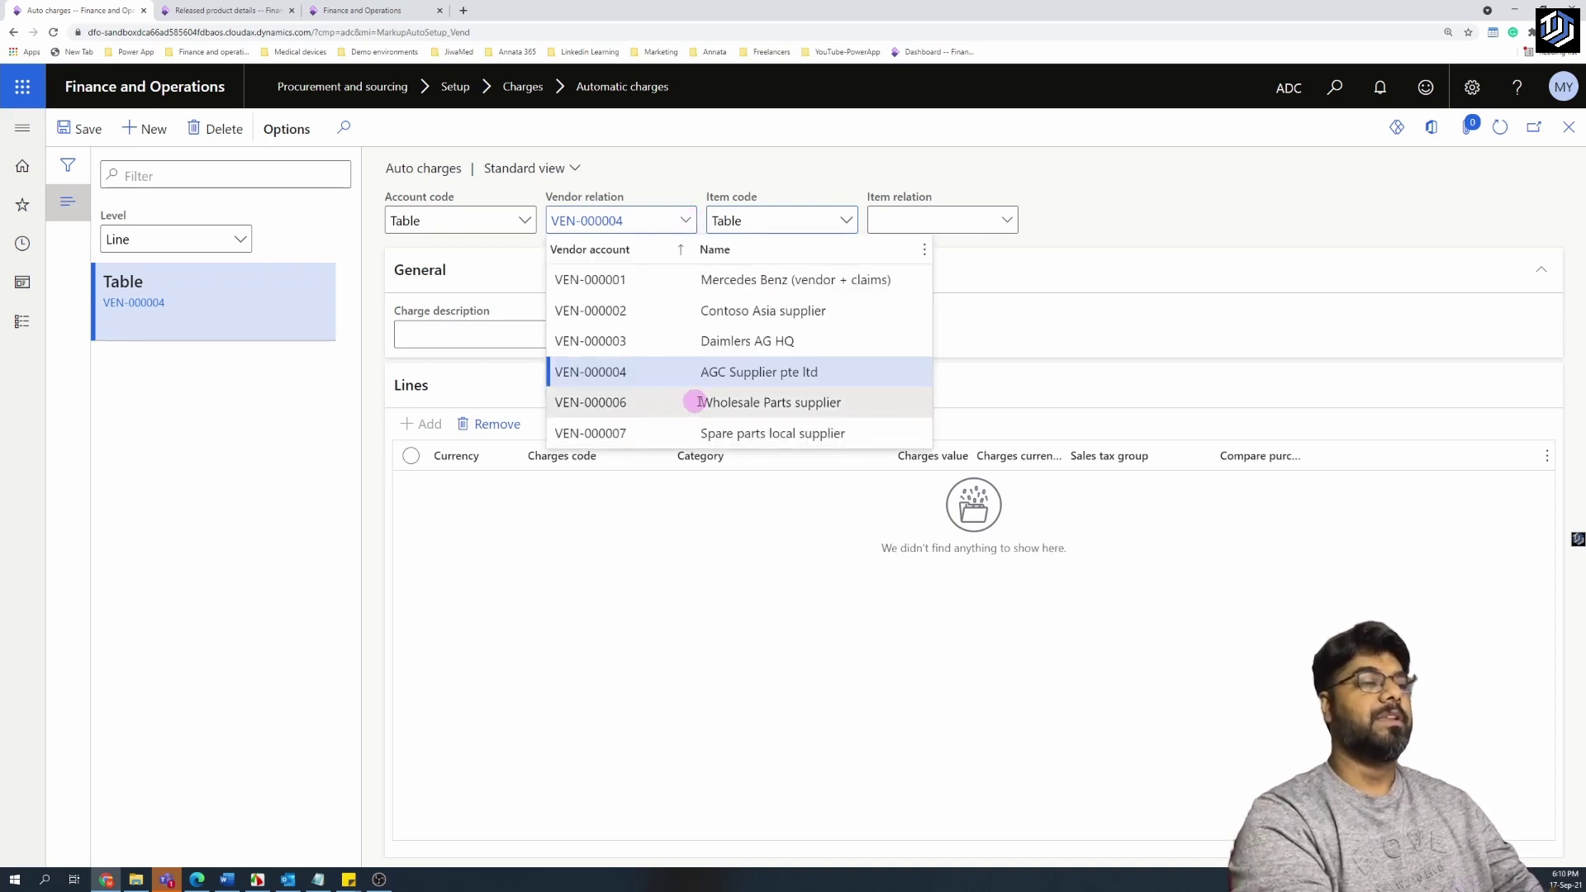
pyautogui.click(673, 402)
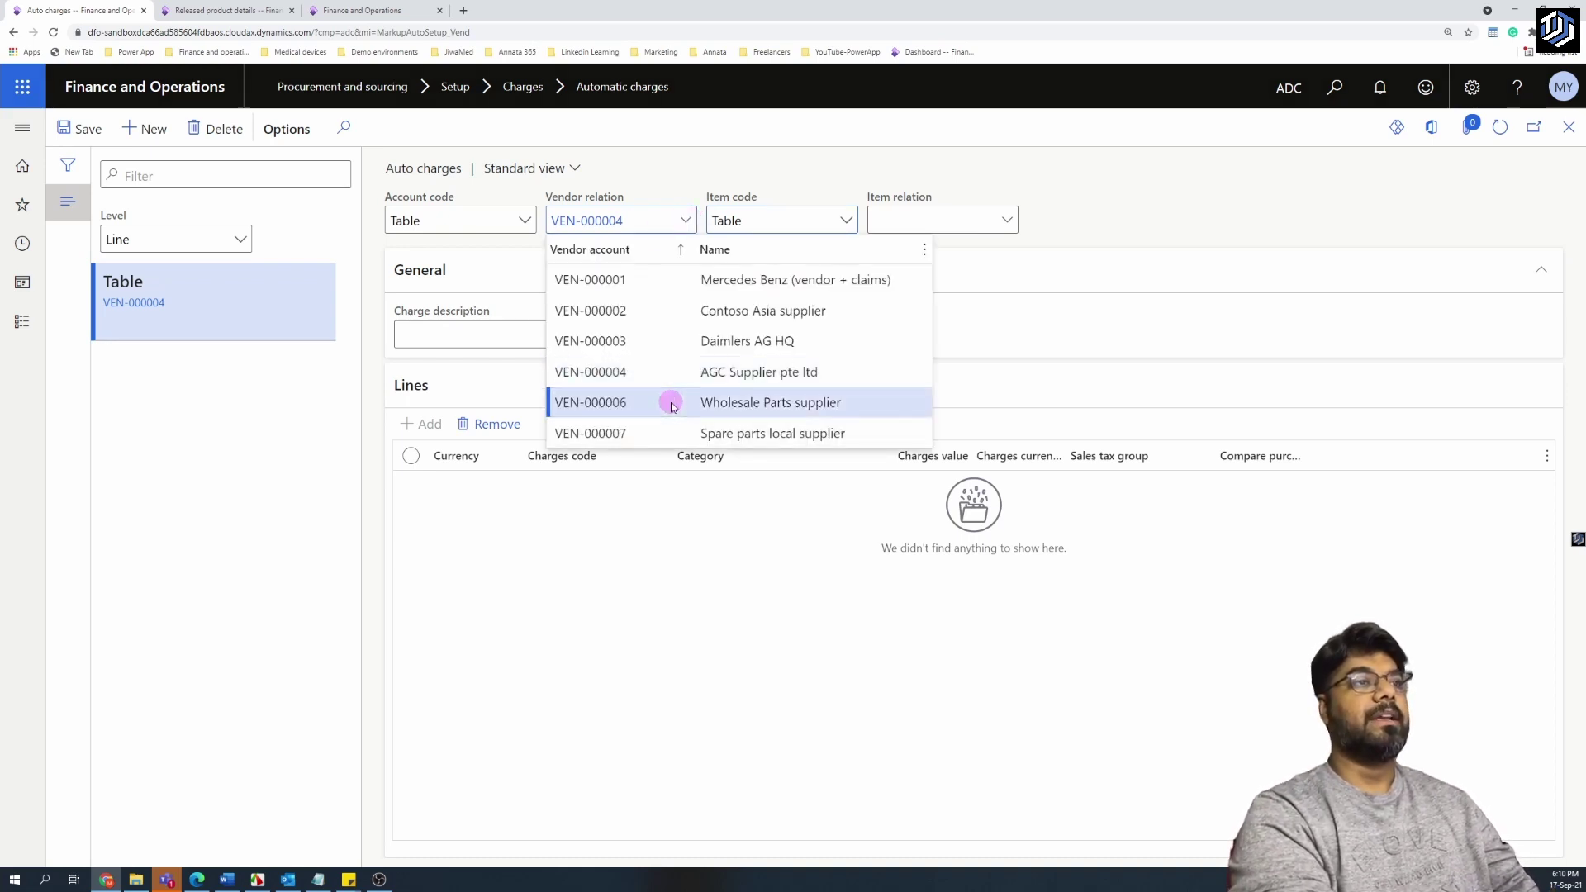
pyautogui.click(672, 404)
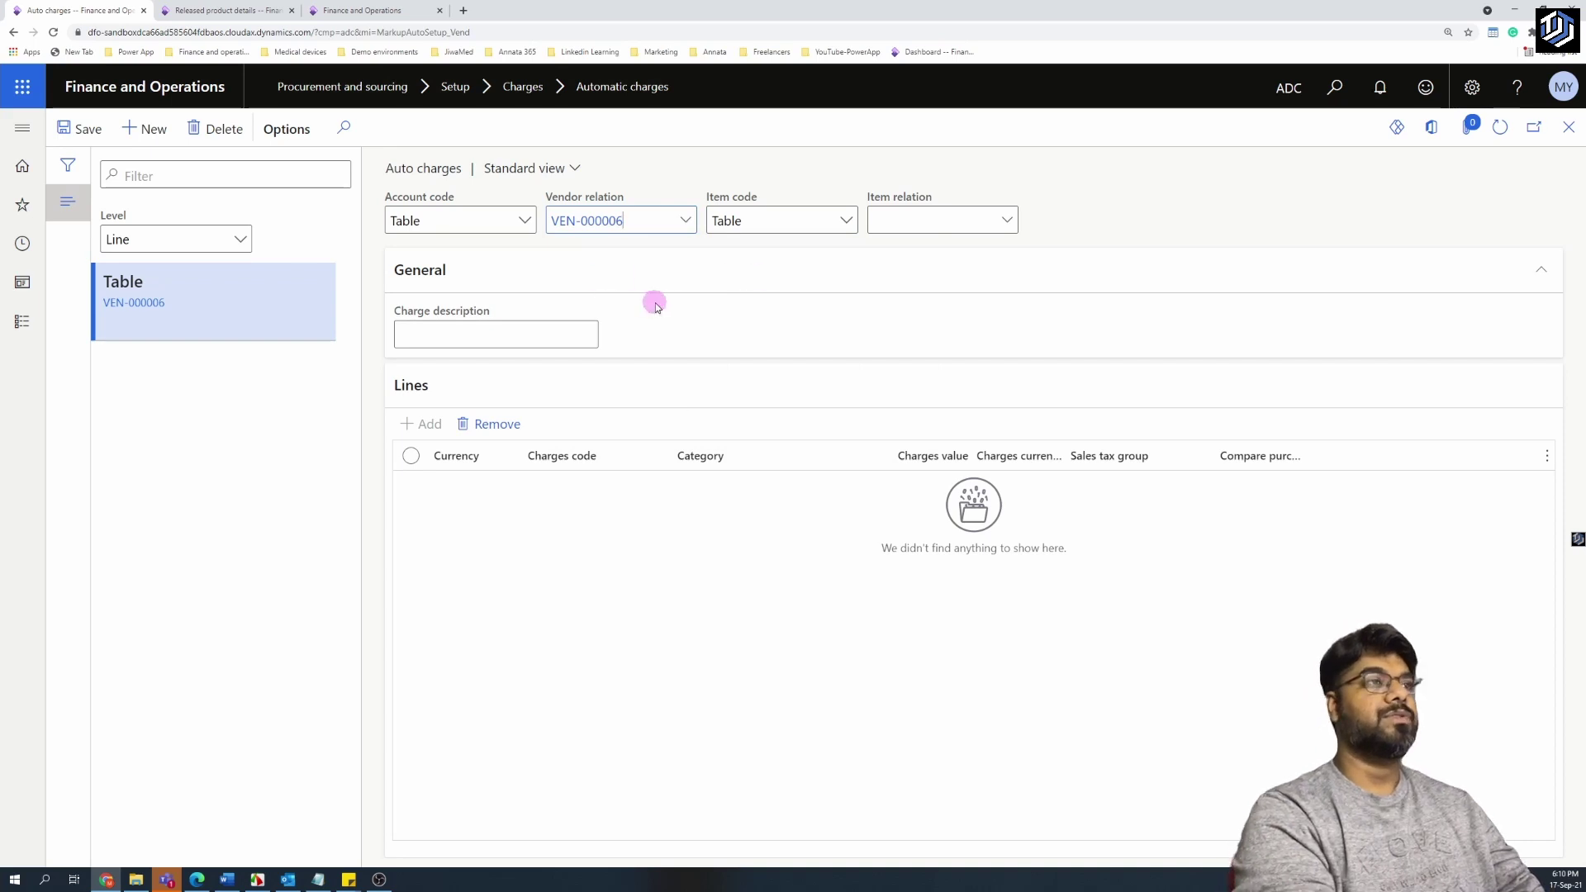
# - Set the automatic charge's item code to Group and its item relation to Spare Part, and save the record
pyautogui.click(847, 220)
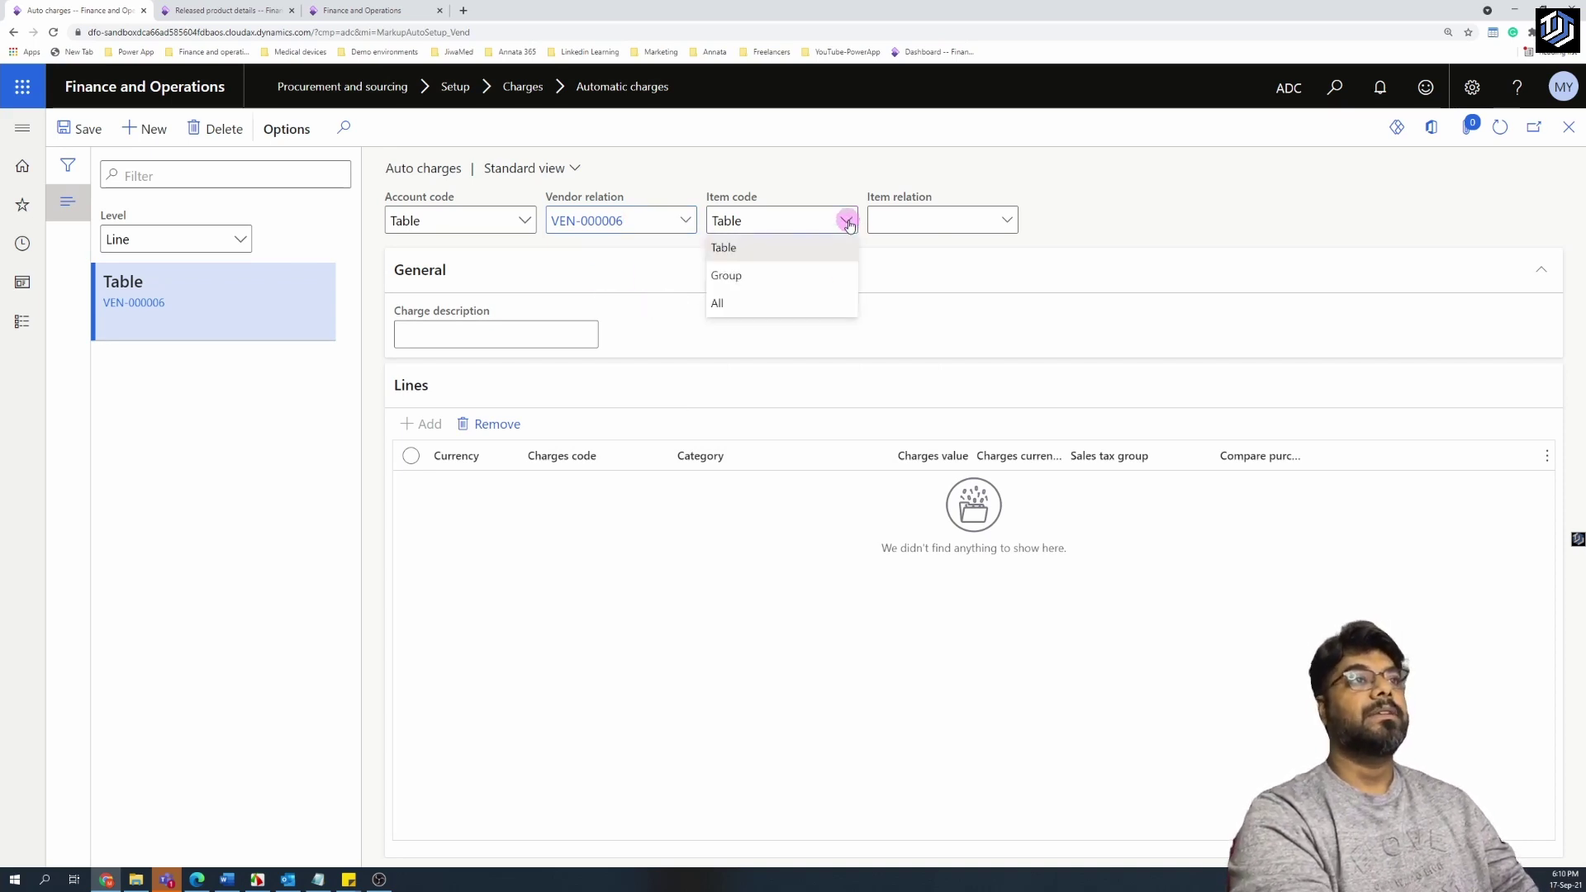
pyautogui.click(772, 275)
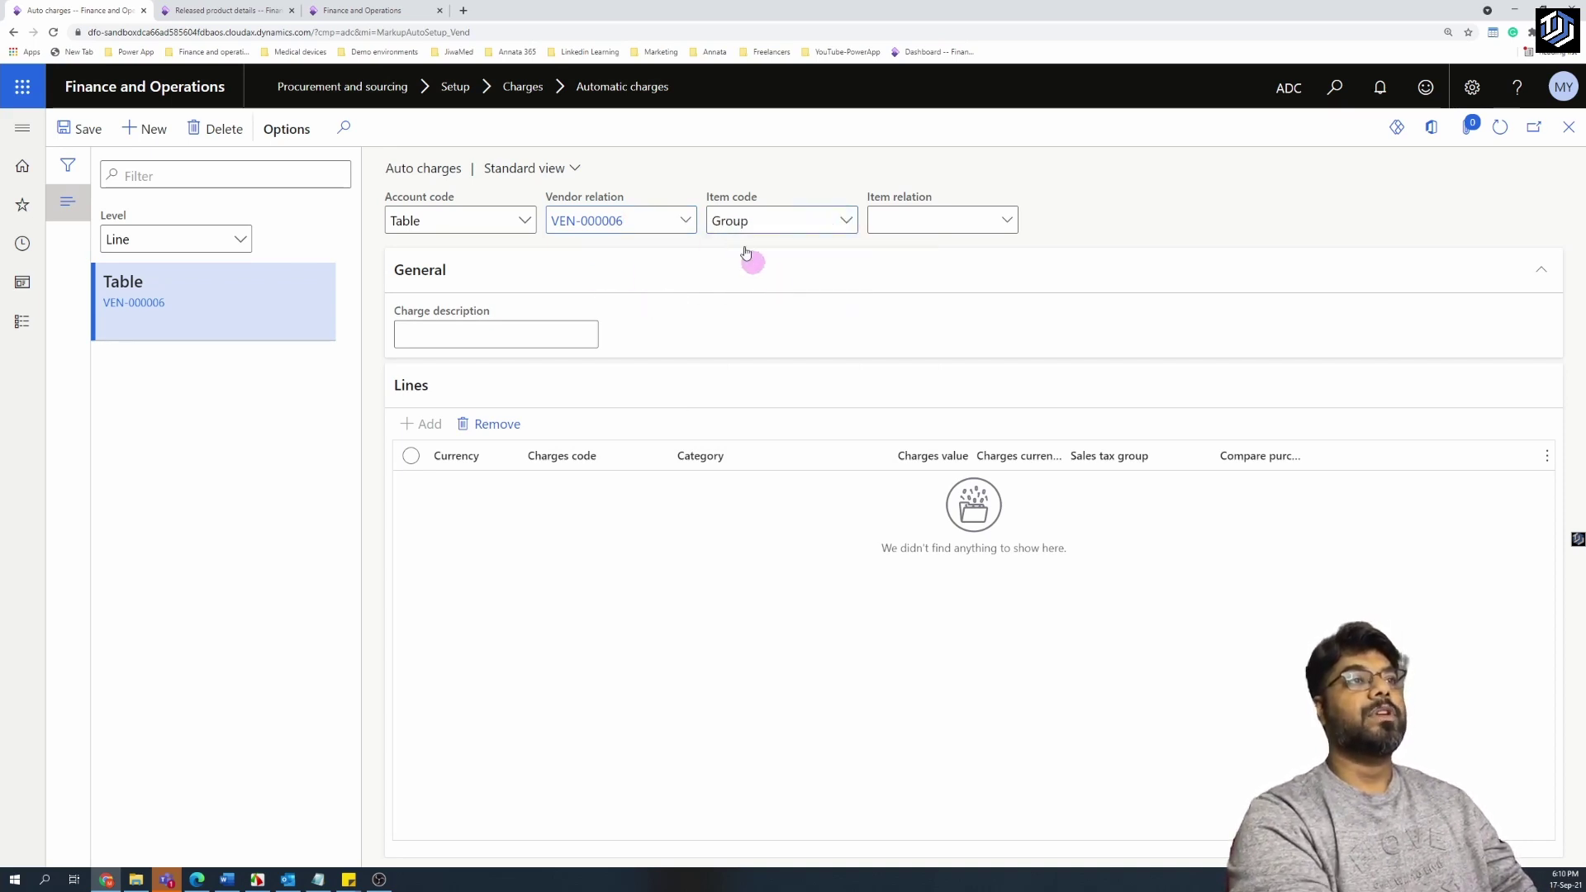
pyautogui.click(1007, 223)
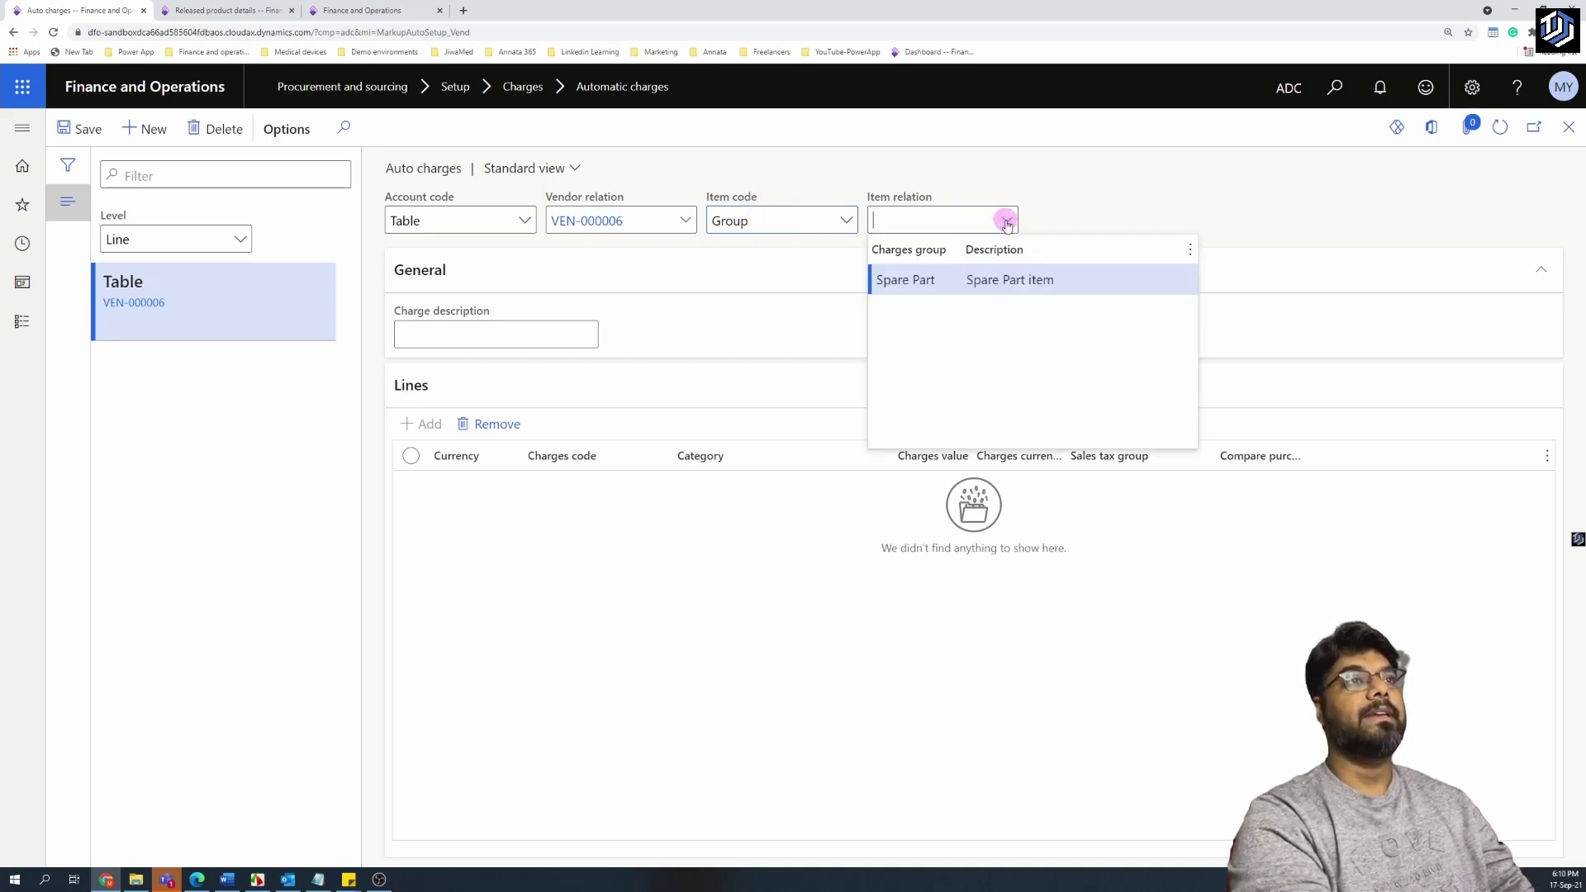
pyautogui.click(937, 281)
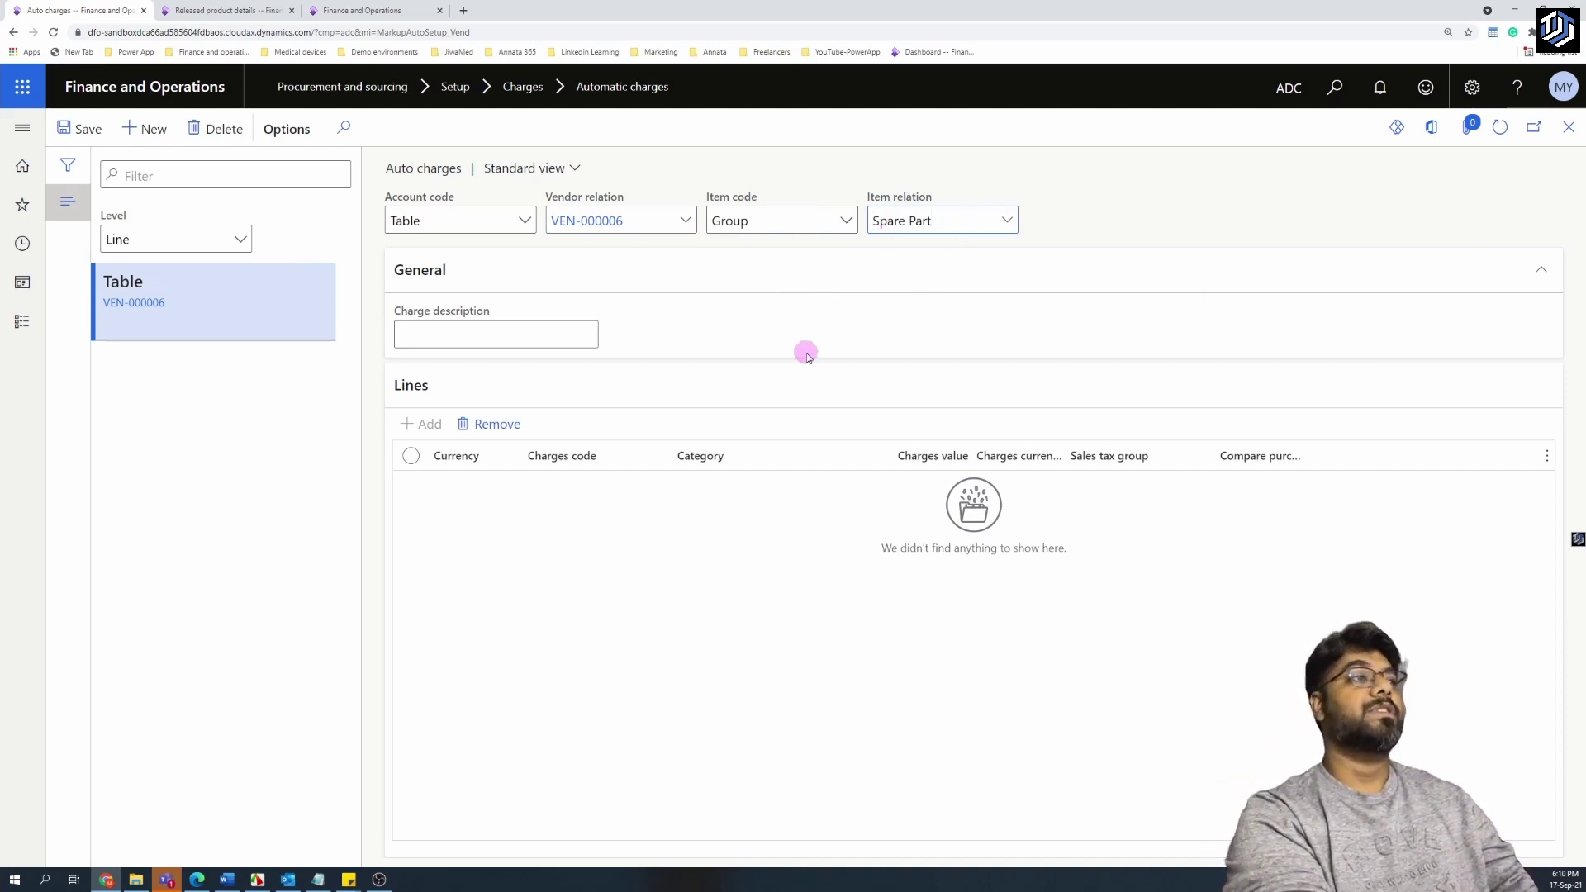
pyautogui.click(72, 128)
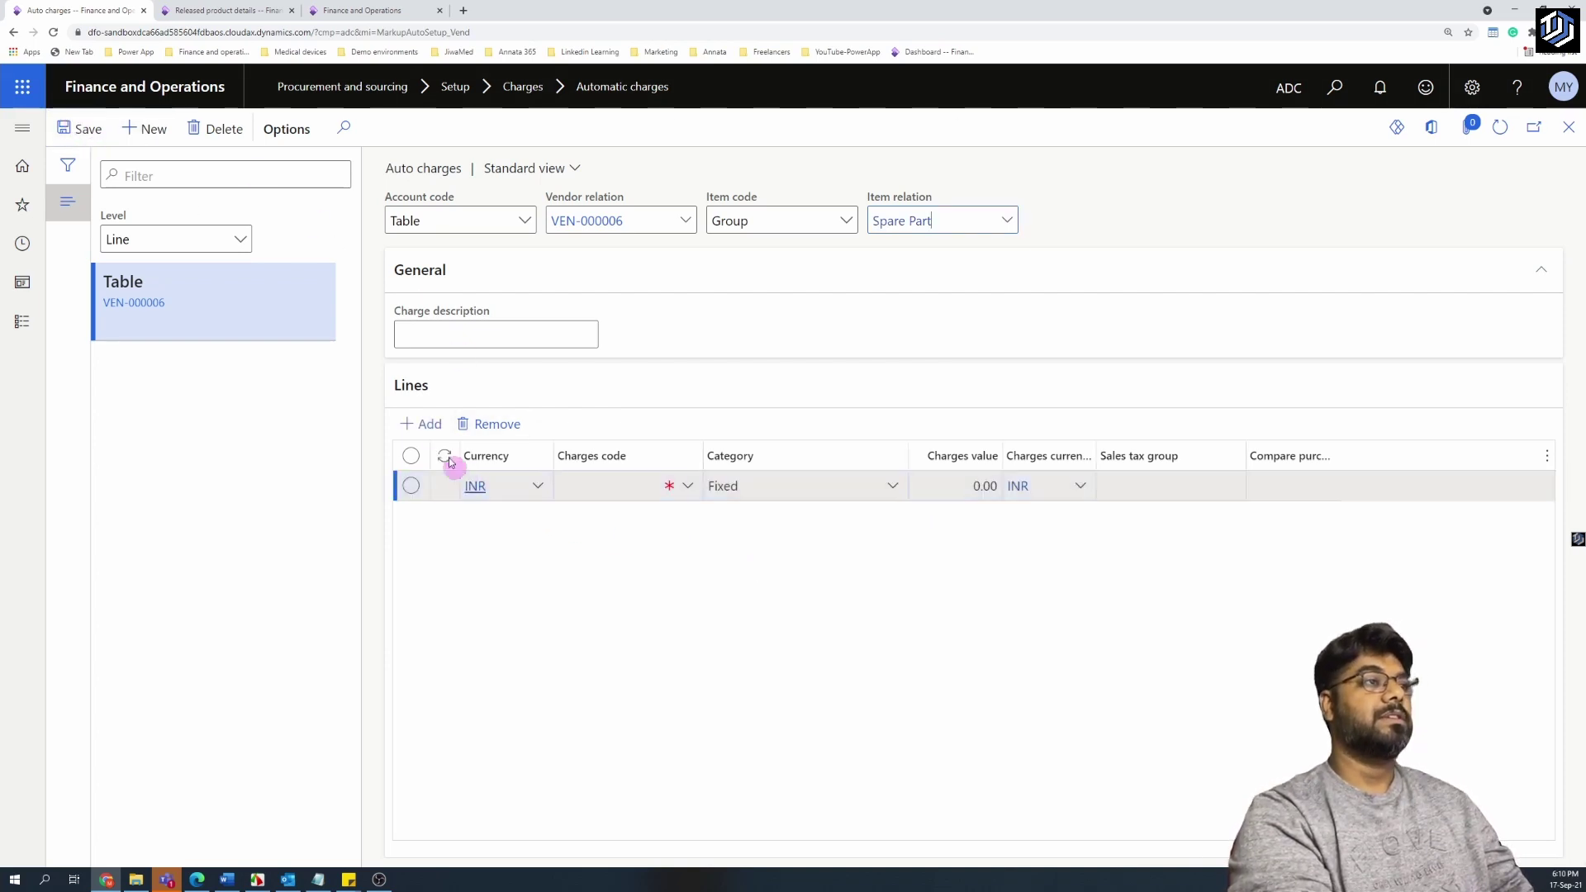
# - Fill in the charge line with charges code Handling, category Fixed and a charges value of 10.00 INR
pyautogui.click(697, 494)
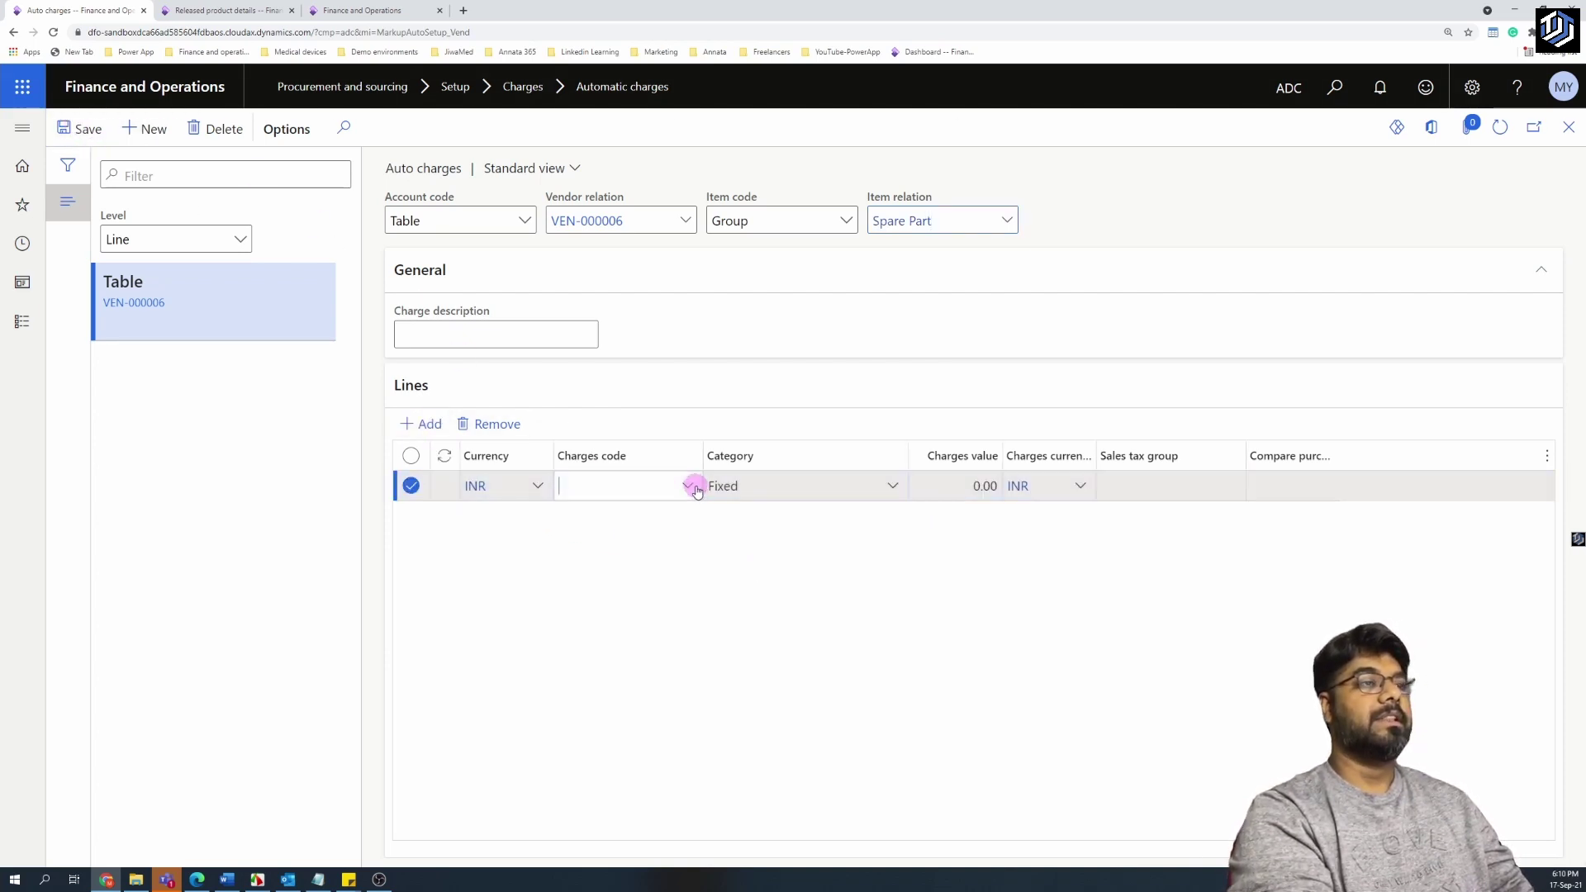
pyautogui.click(696, 487)
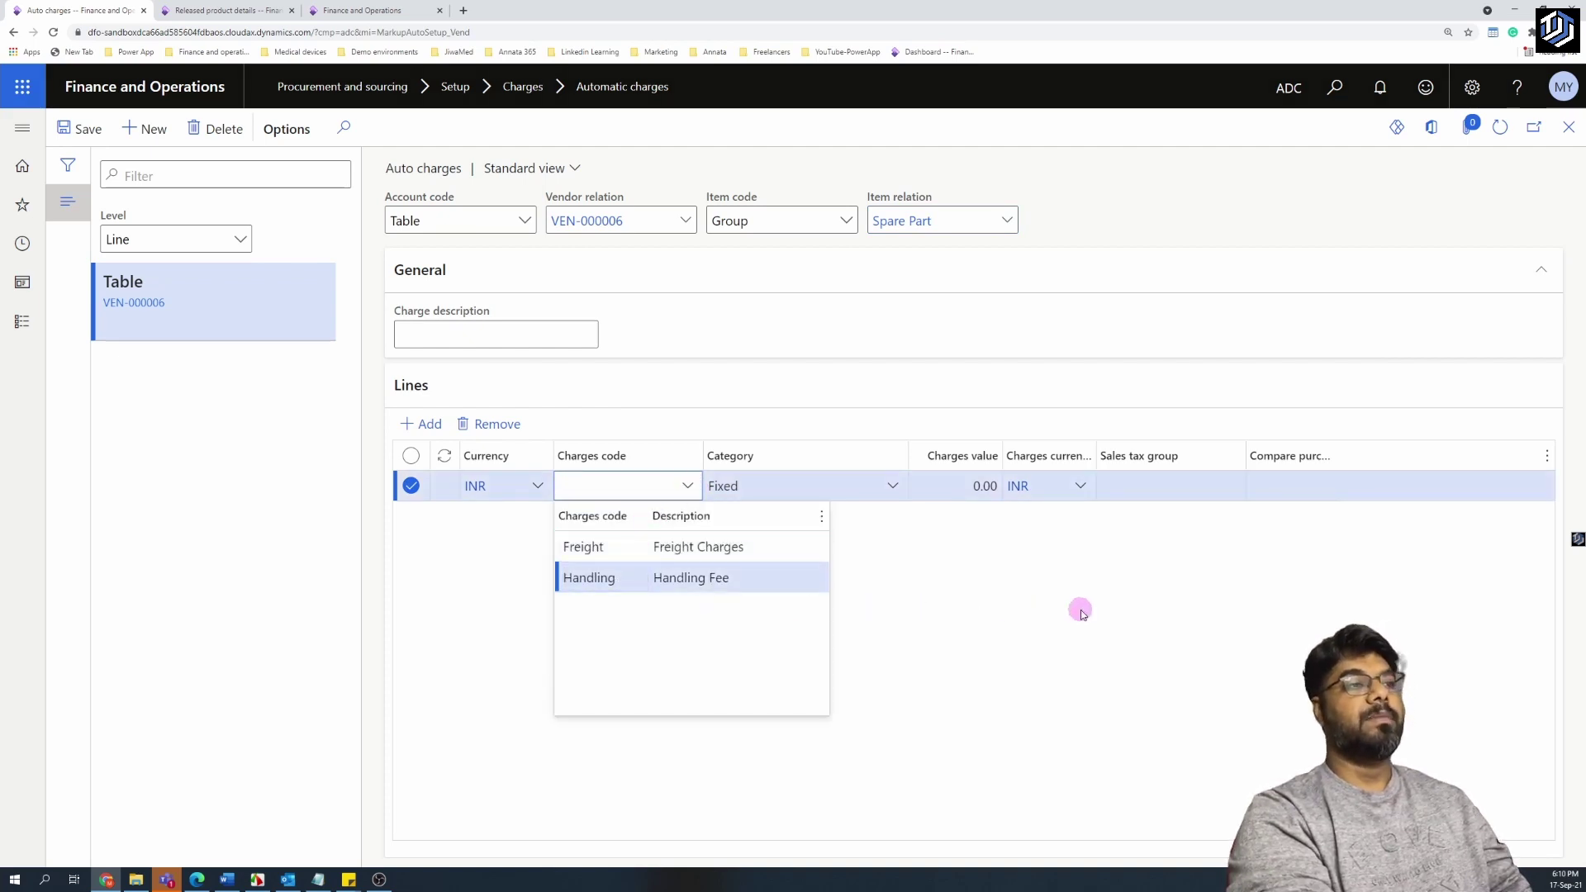
pyautogui.press('Return')
pyautogui.click(943, 494)
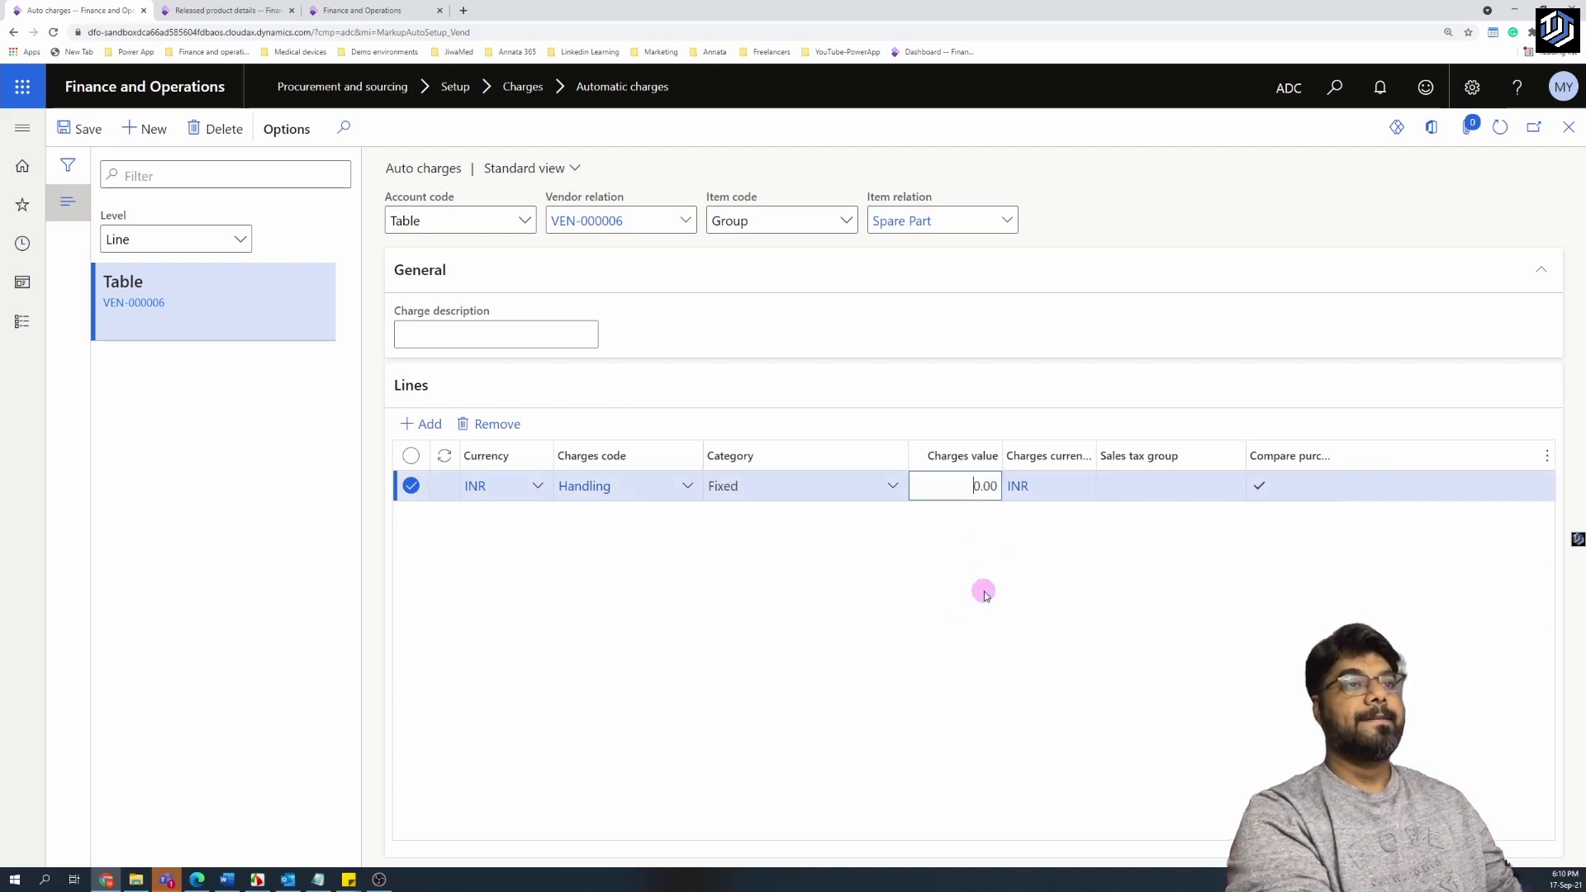
pyautogui.click(1039, 609)
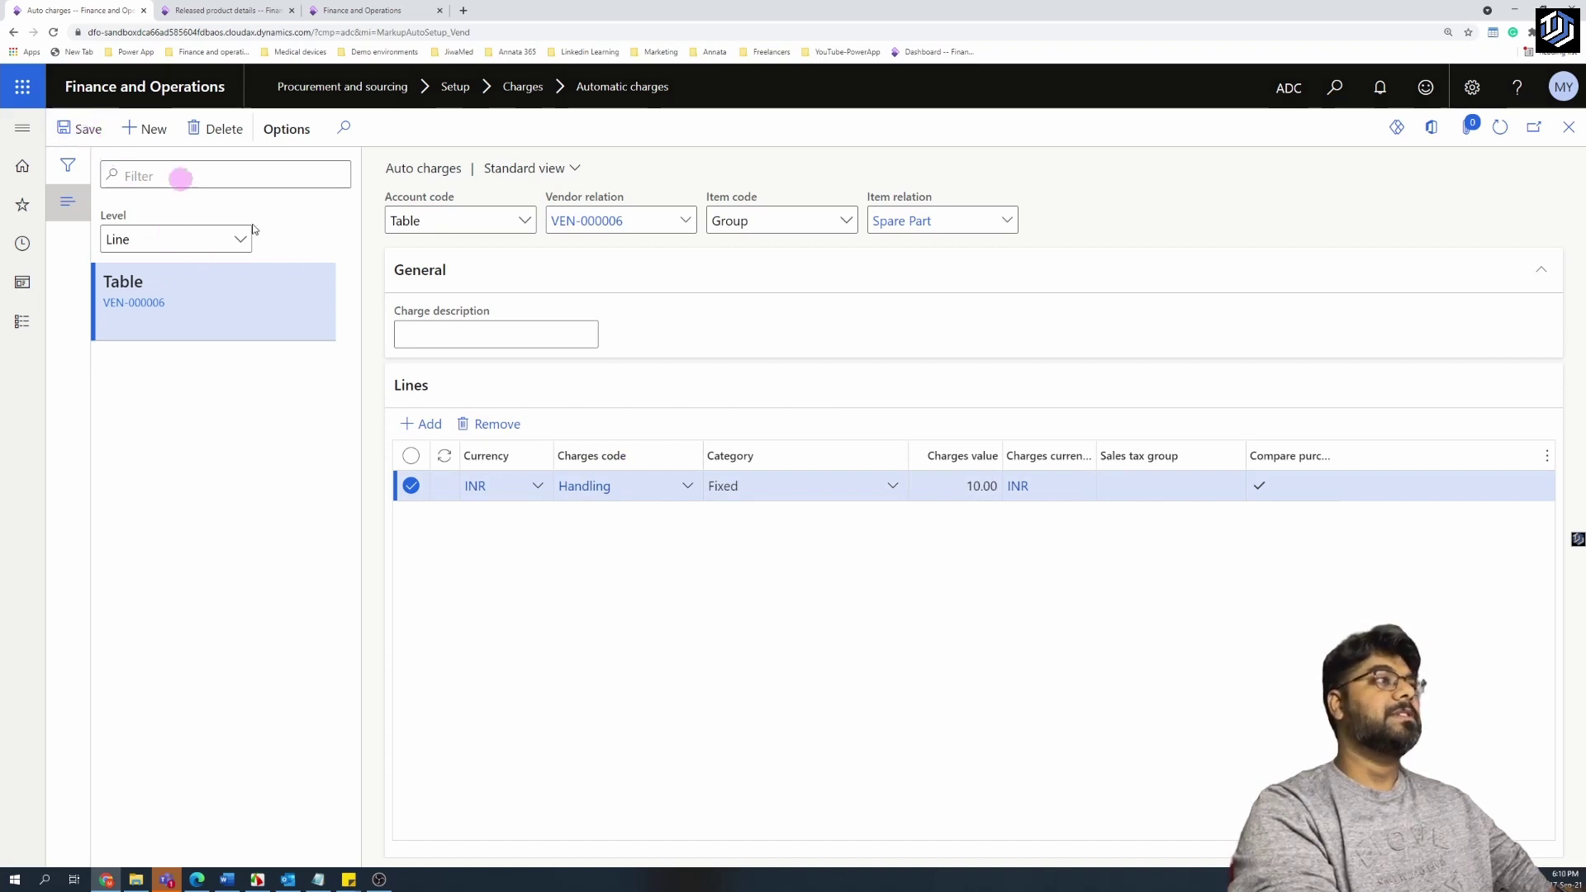
pyautogui.click(970, 676)
pyautogui.click(970, 676)
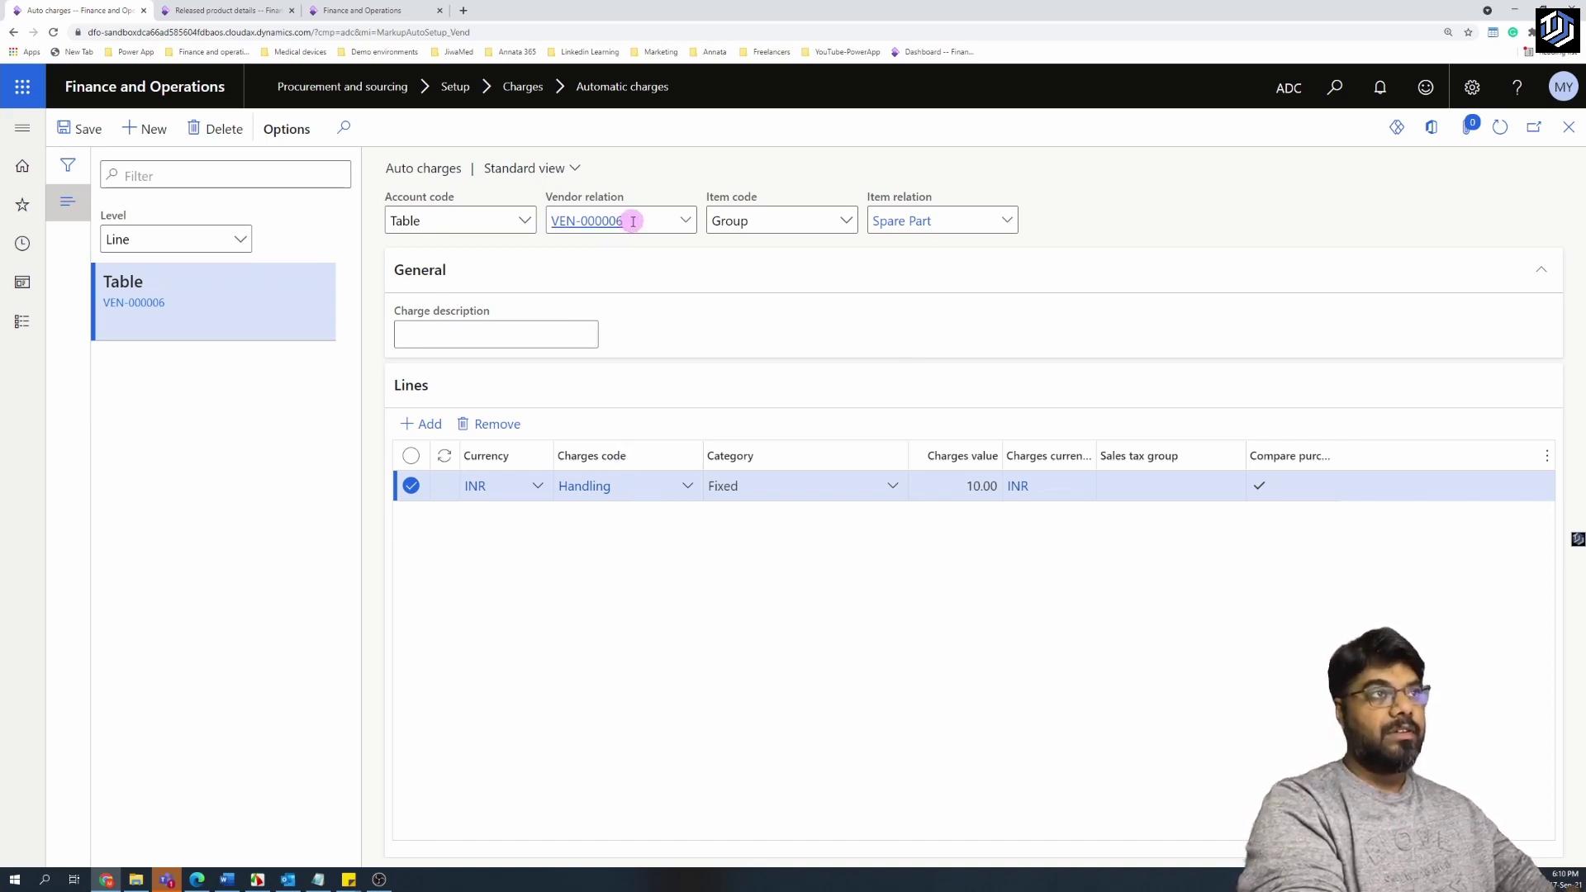
# - Review the automatic charge's vendor relation and item relation, and copy the vendor account
pyautogui.moveTo(630, 219); pyautogui.dragTo(531, 219)
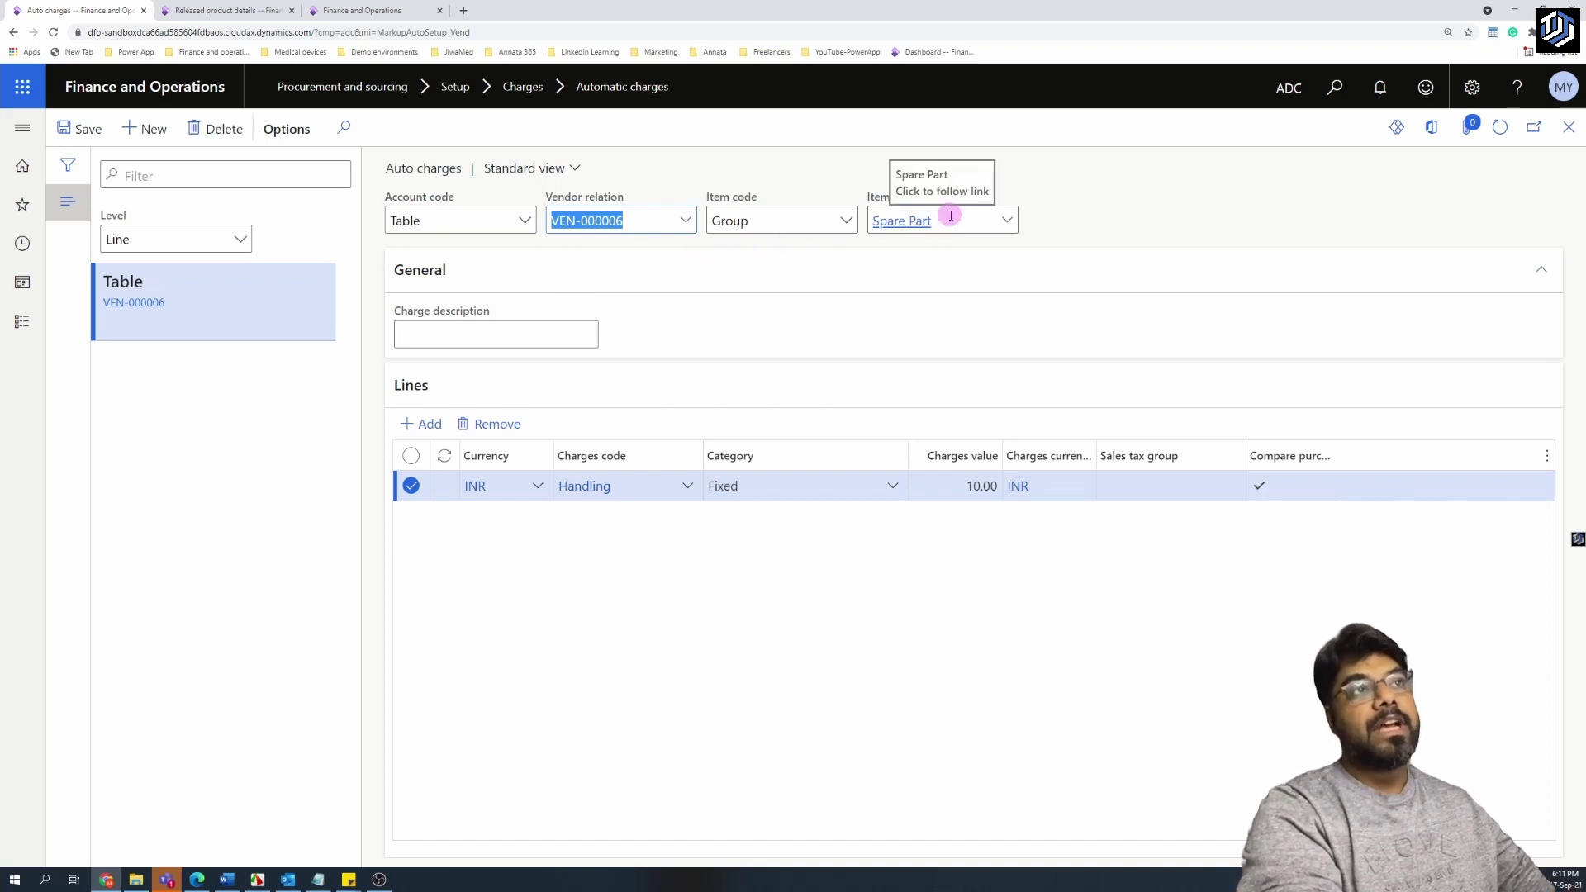
pyautogui.moveTo(951, 218); pyautogui.dragTo(872, 219)
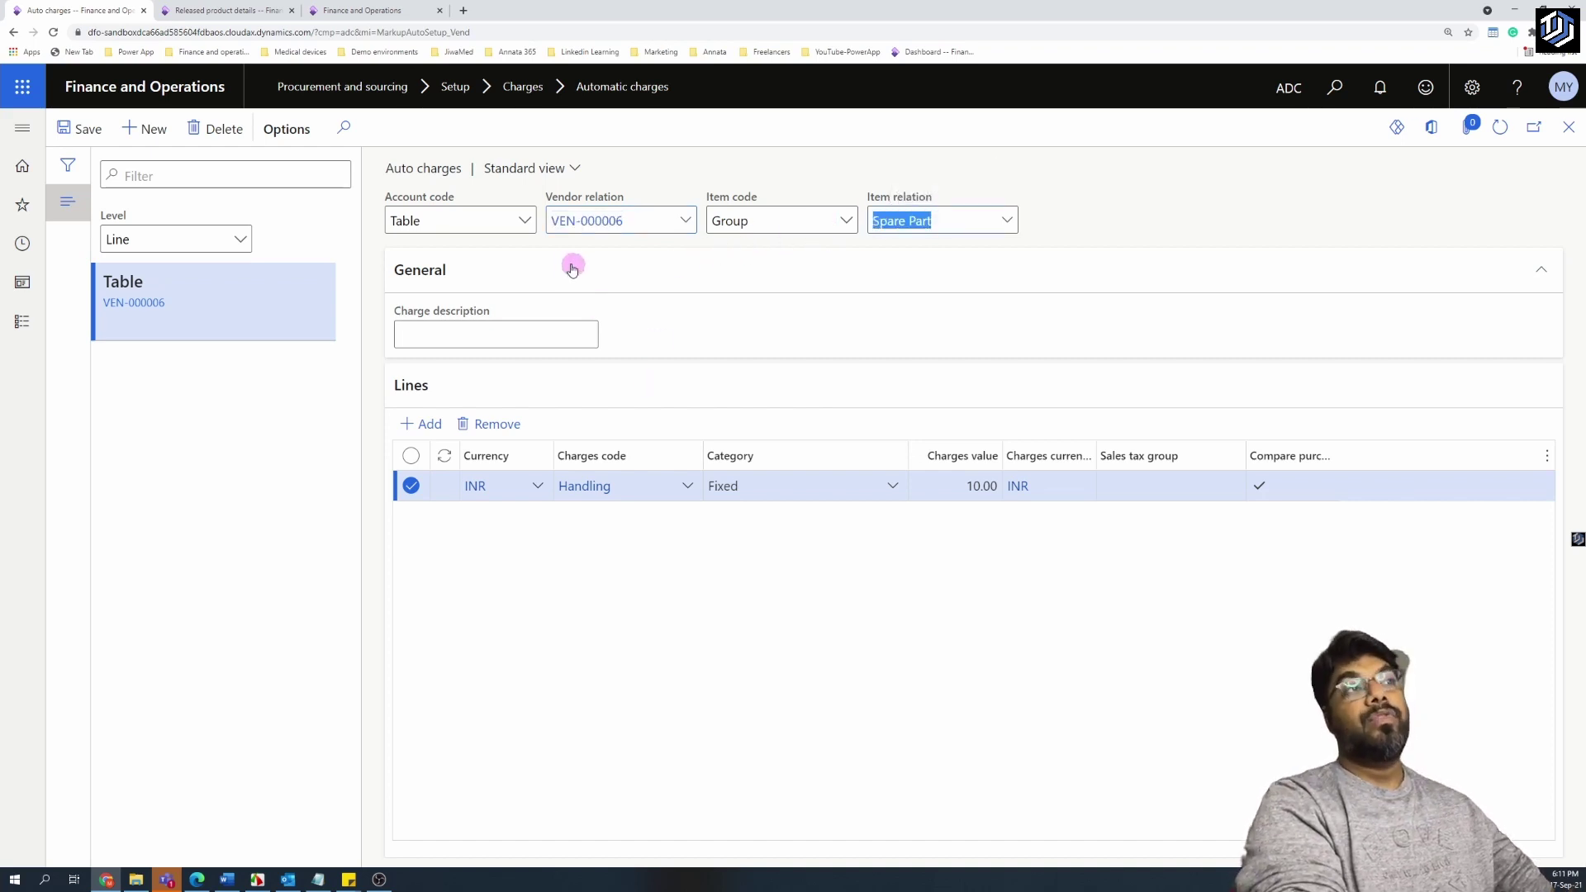
pyautogui.click(631, 220)
pyautogui.hotkey('ctrl', 'c')
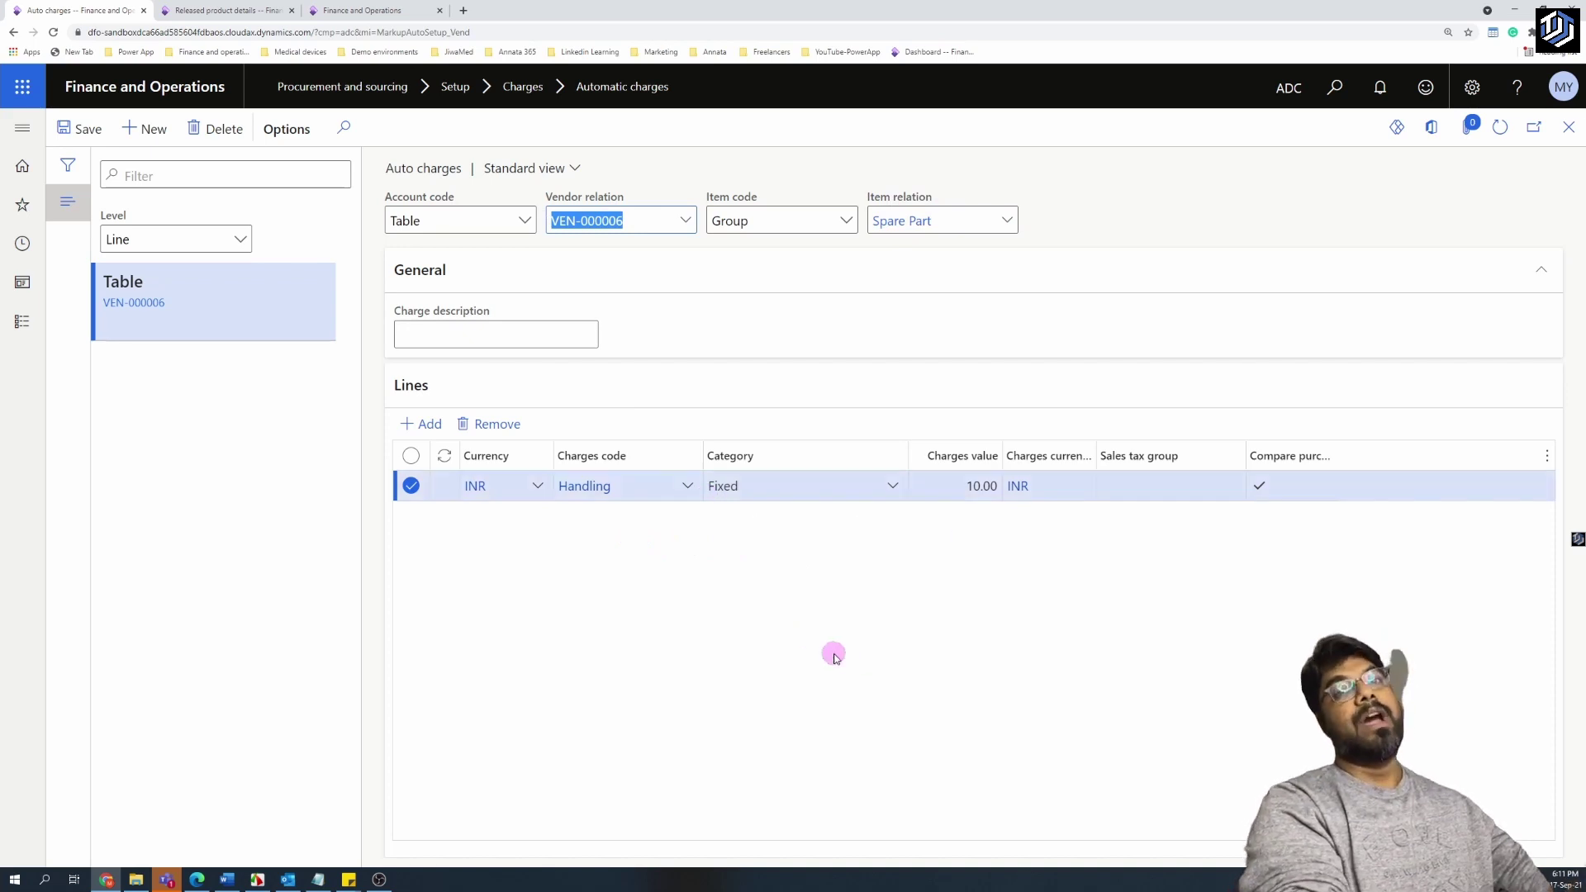
pyautogui.click(876, 634)
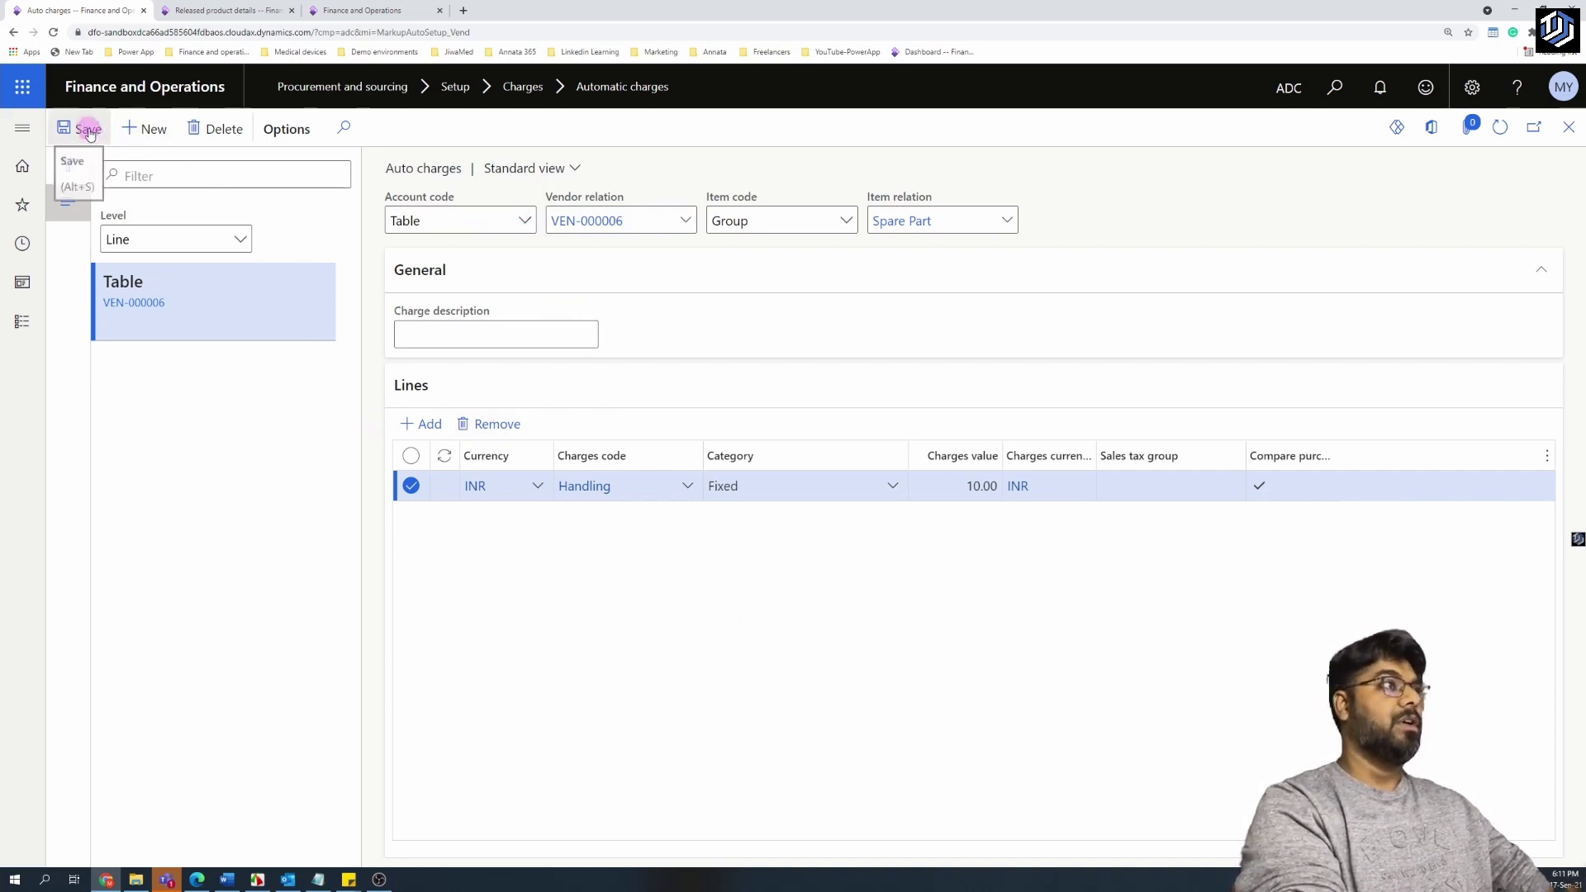
# - Open the list of all purchase orders in the browser tab that holds the Seat Belt product details
pyautogui.click(228, 9)
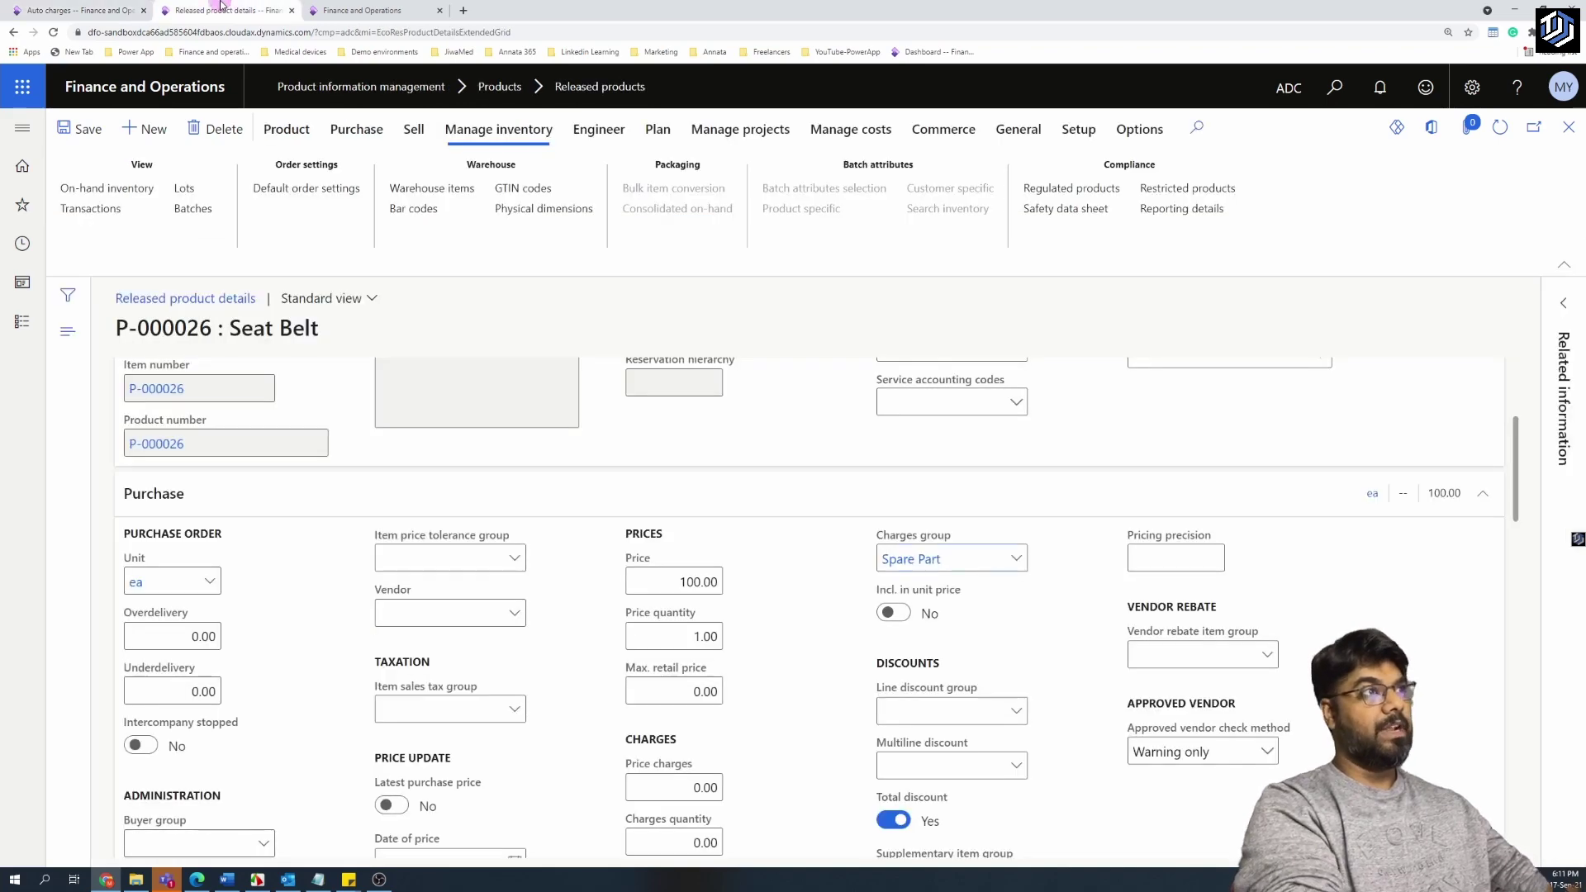
pyautogui.click(23, 128)
pyautogui.scroll(-10, 166, 512)
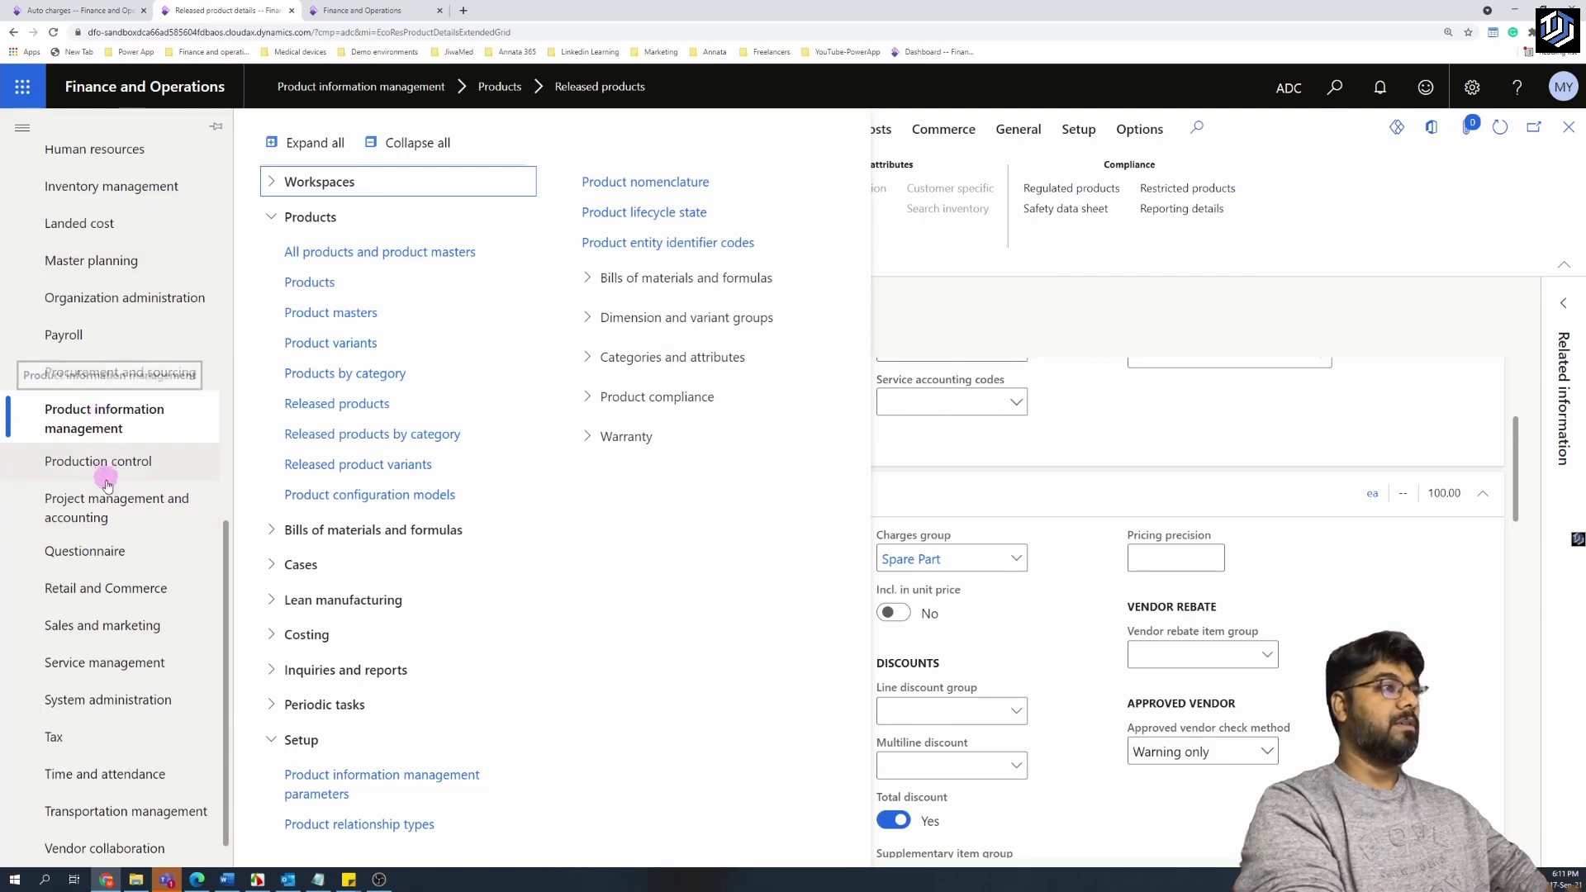
pyautogui.click(161, 370)
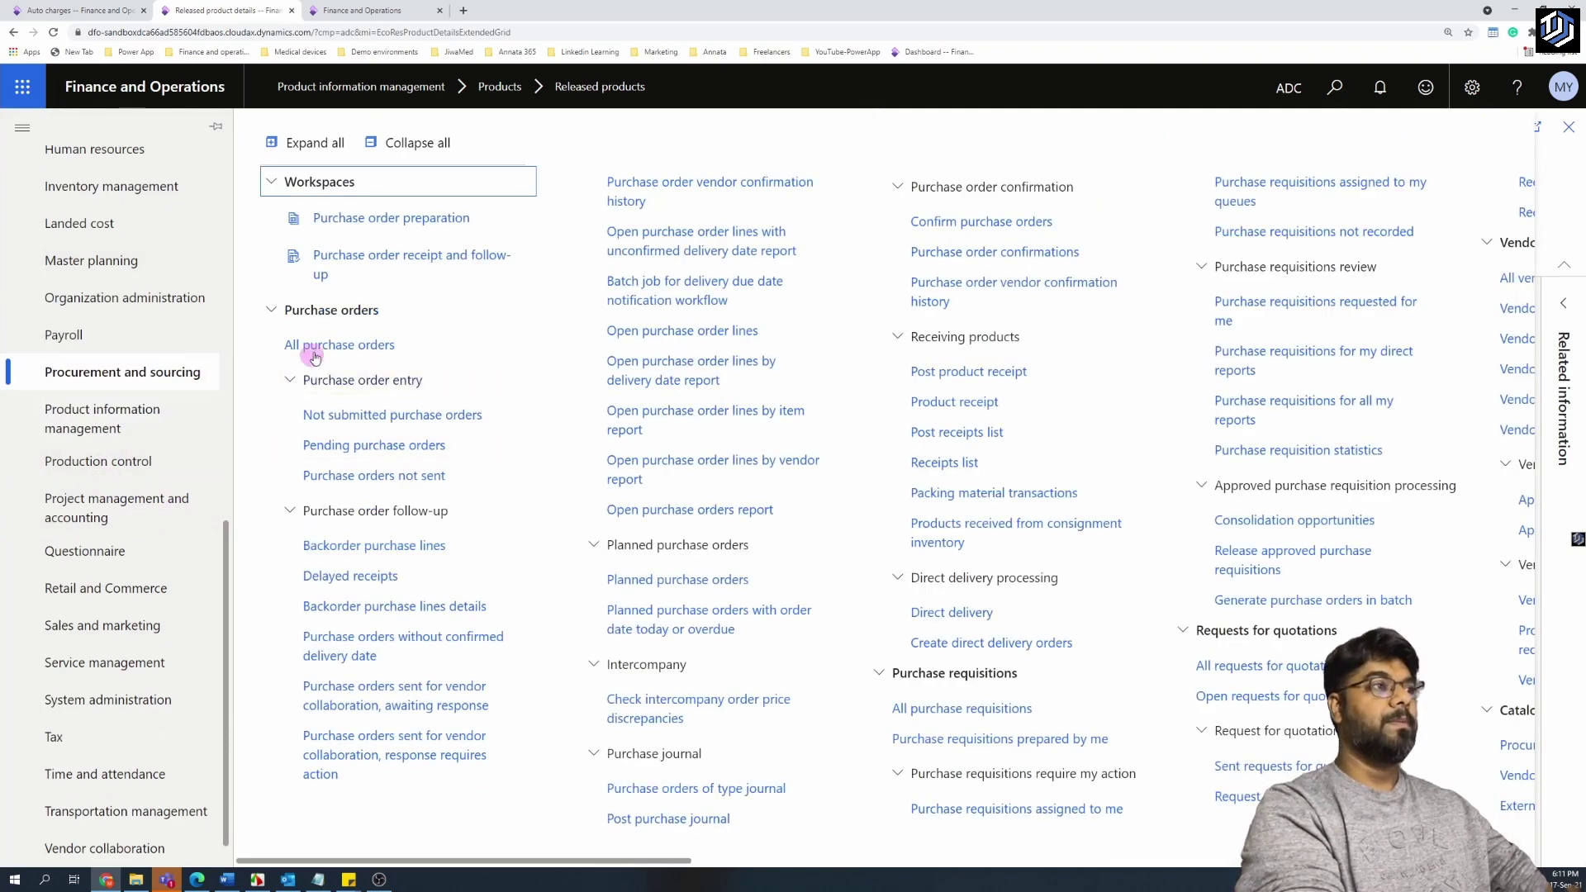
pyautogui.press('Escape')
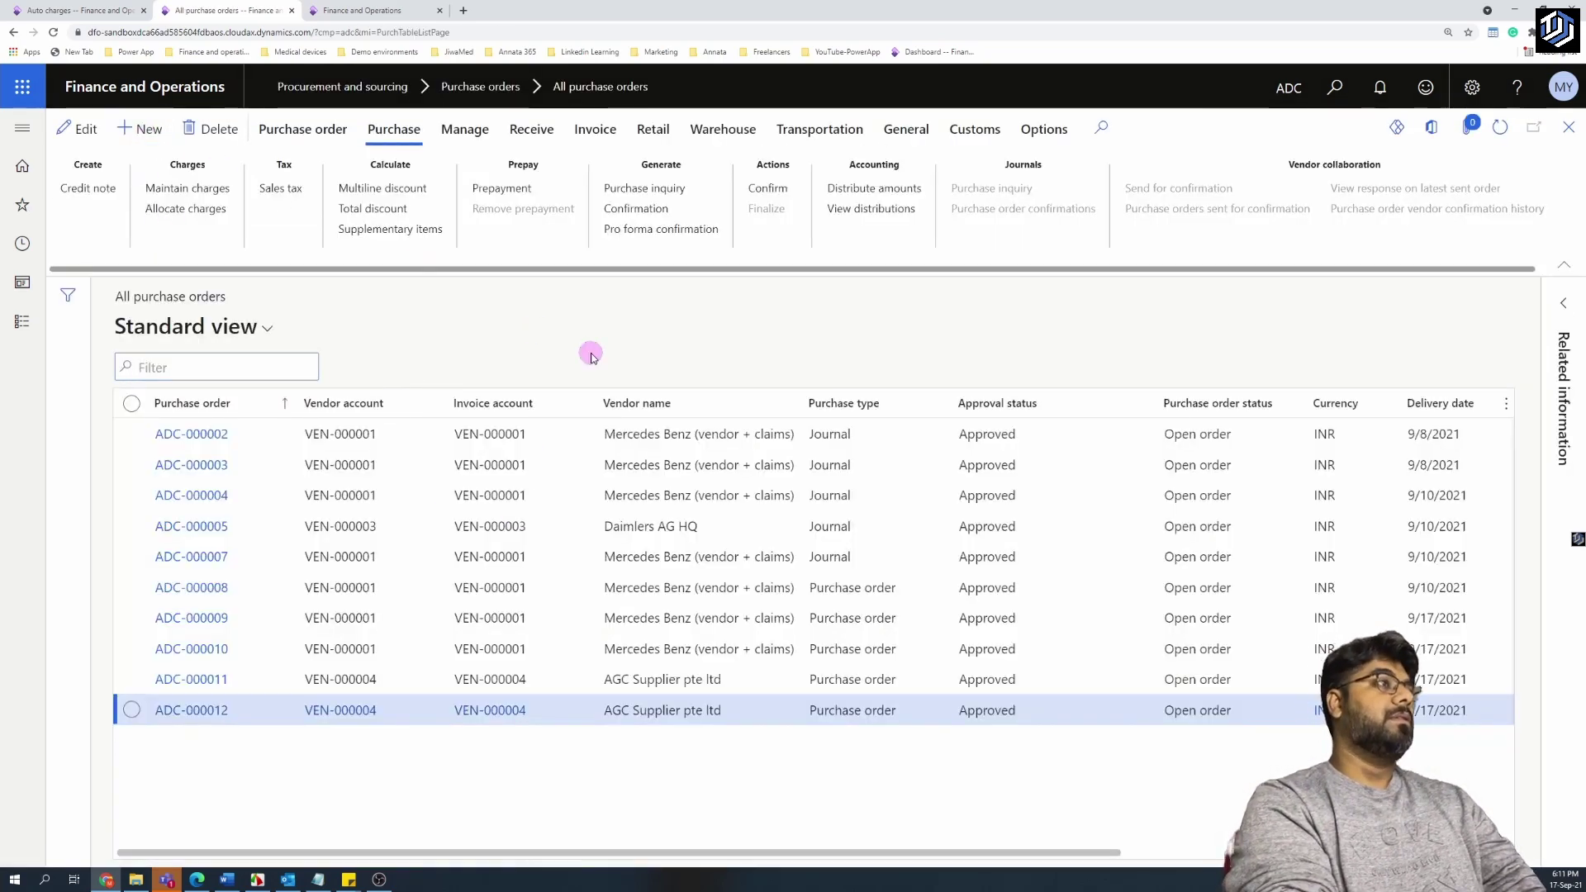
pyautogui.hotkey('alt', 'n')
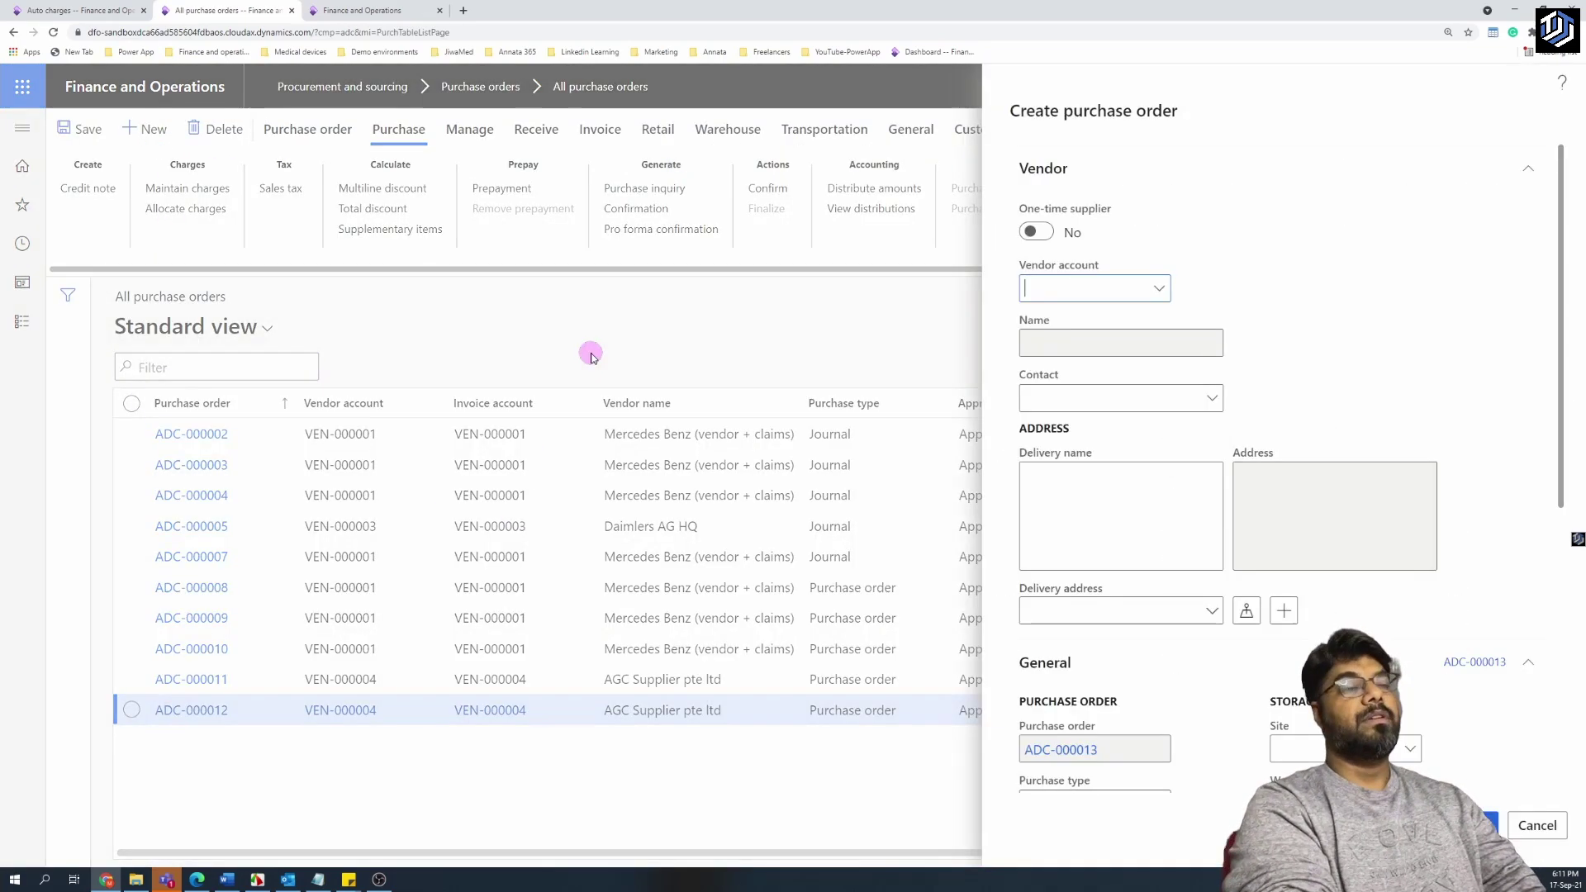
pyautogui.click(115, 10)
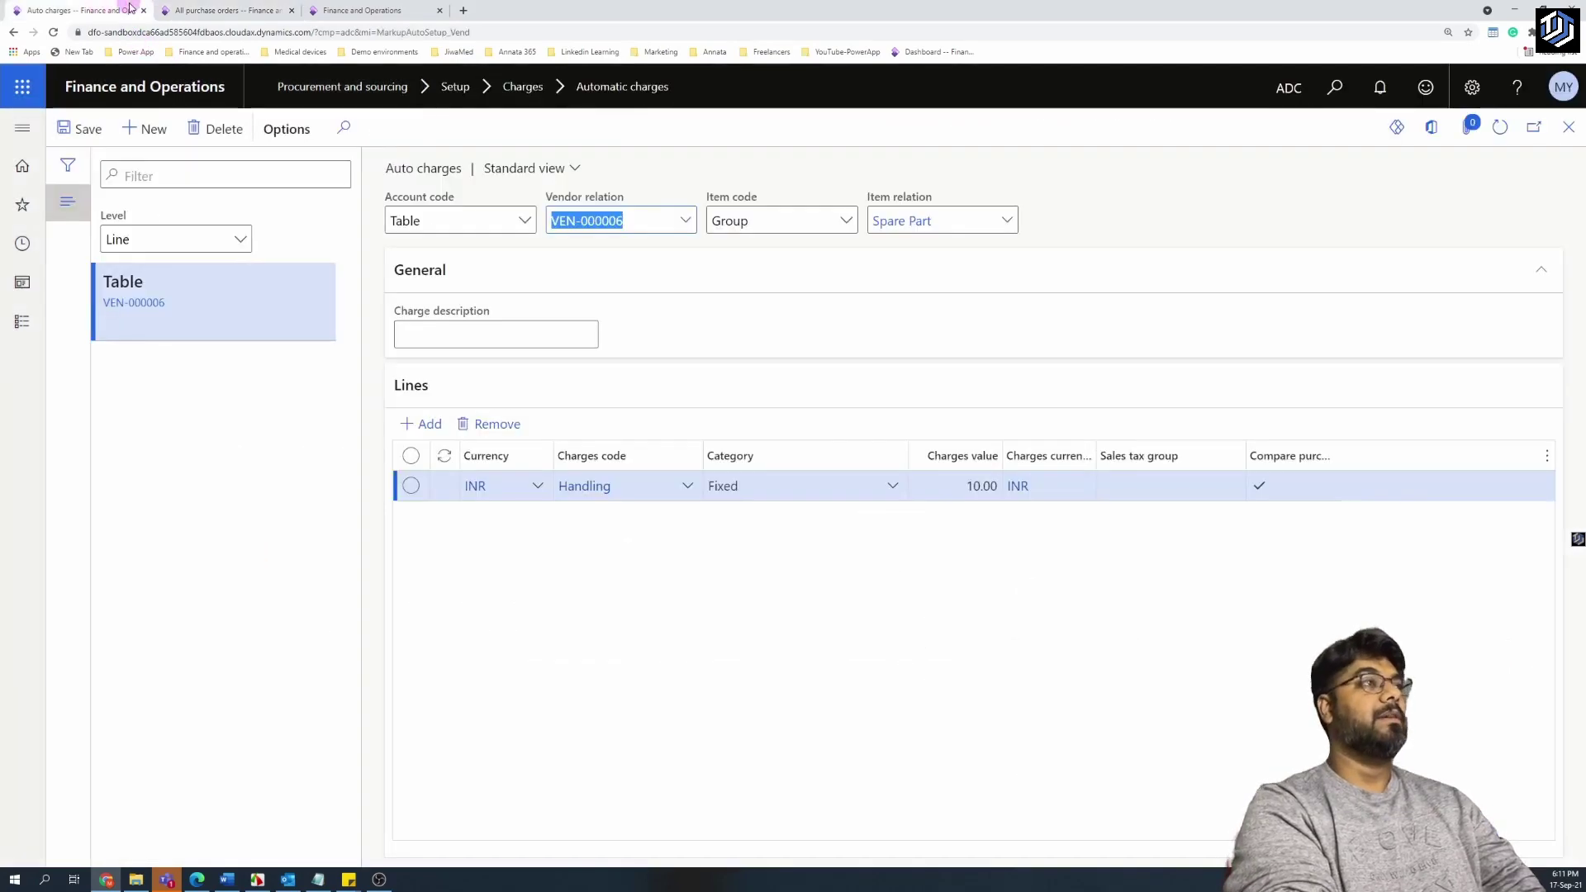
pyautogui.click(319, 7)
pyautogui.click(230, 7)
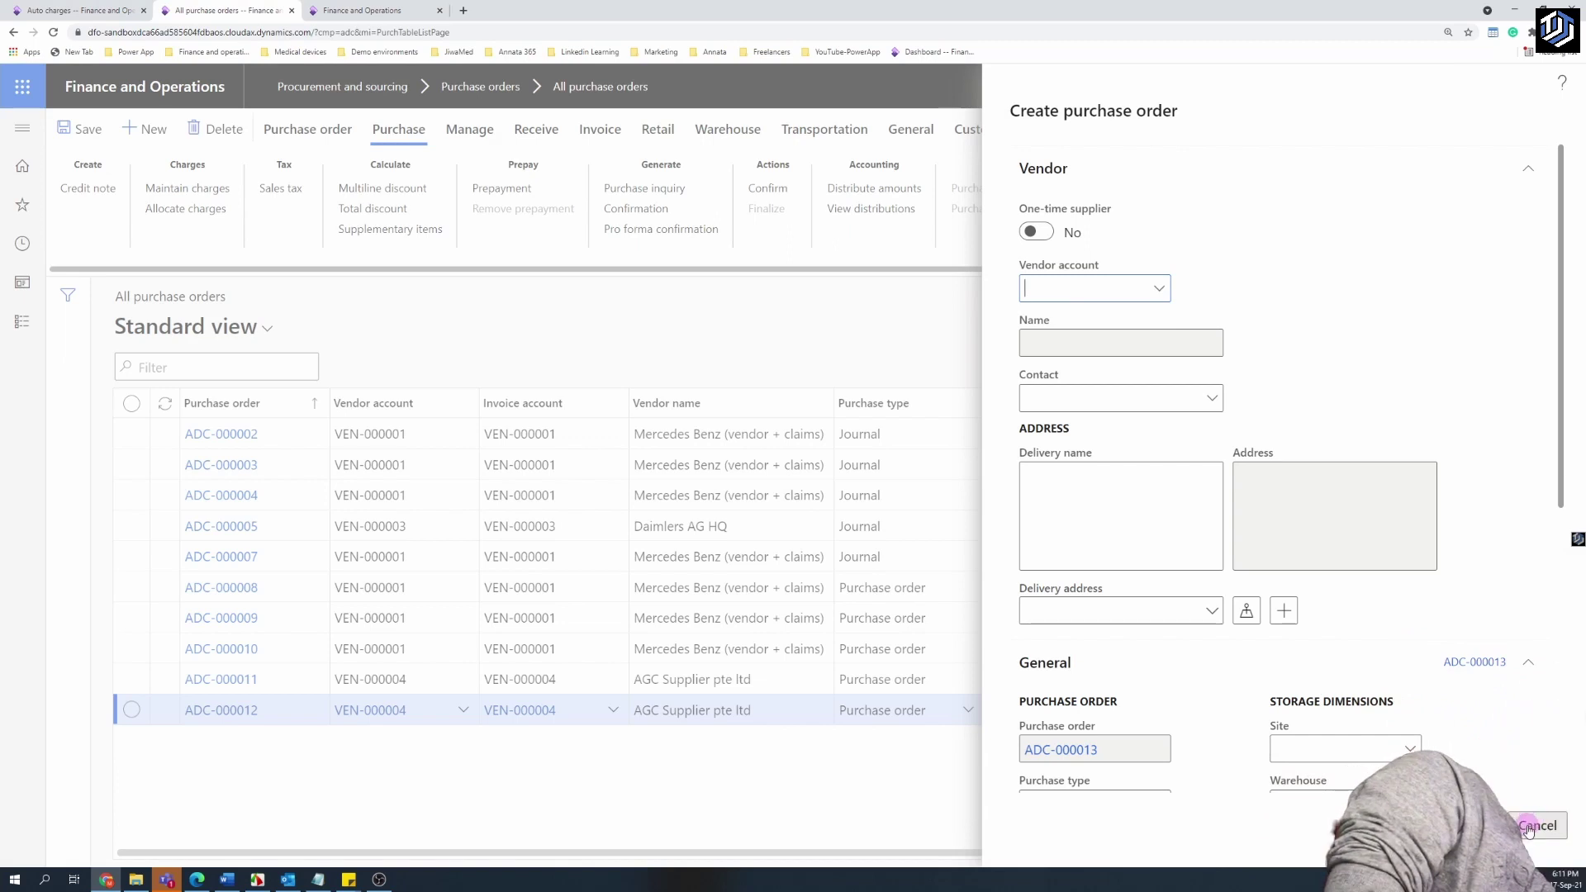
pyautogui.click(931, 389)
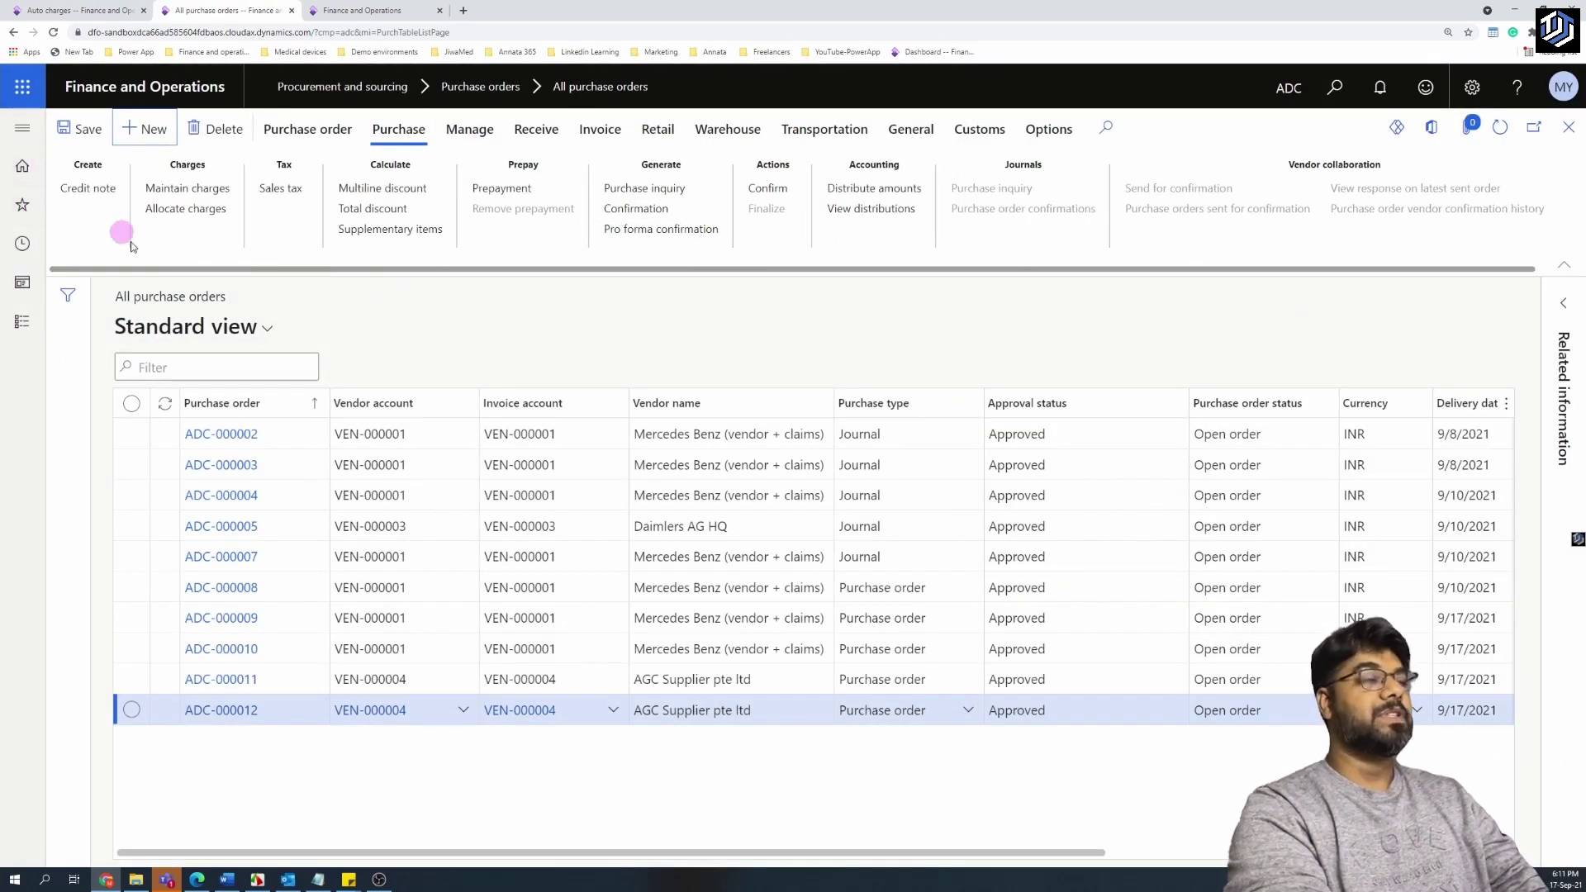
# - Turn on finding automatic charges for lines in the price settings of the procurement and sourcing parameters
pyautogui.click(22, 127)
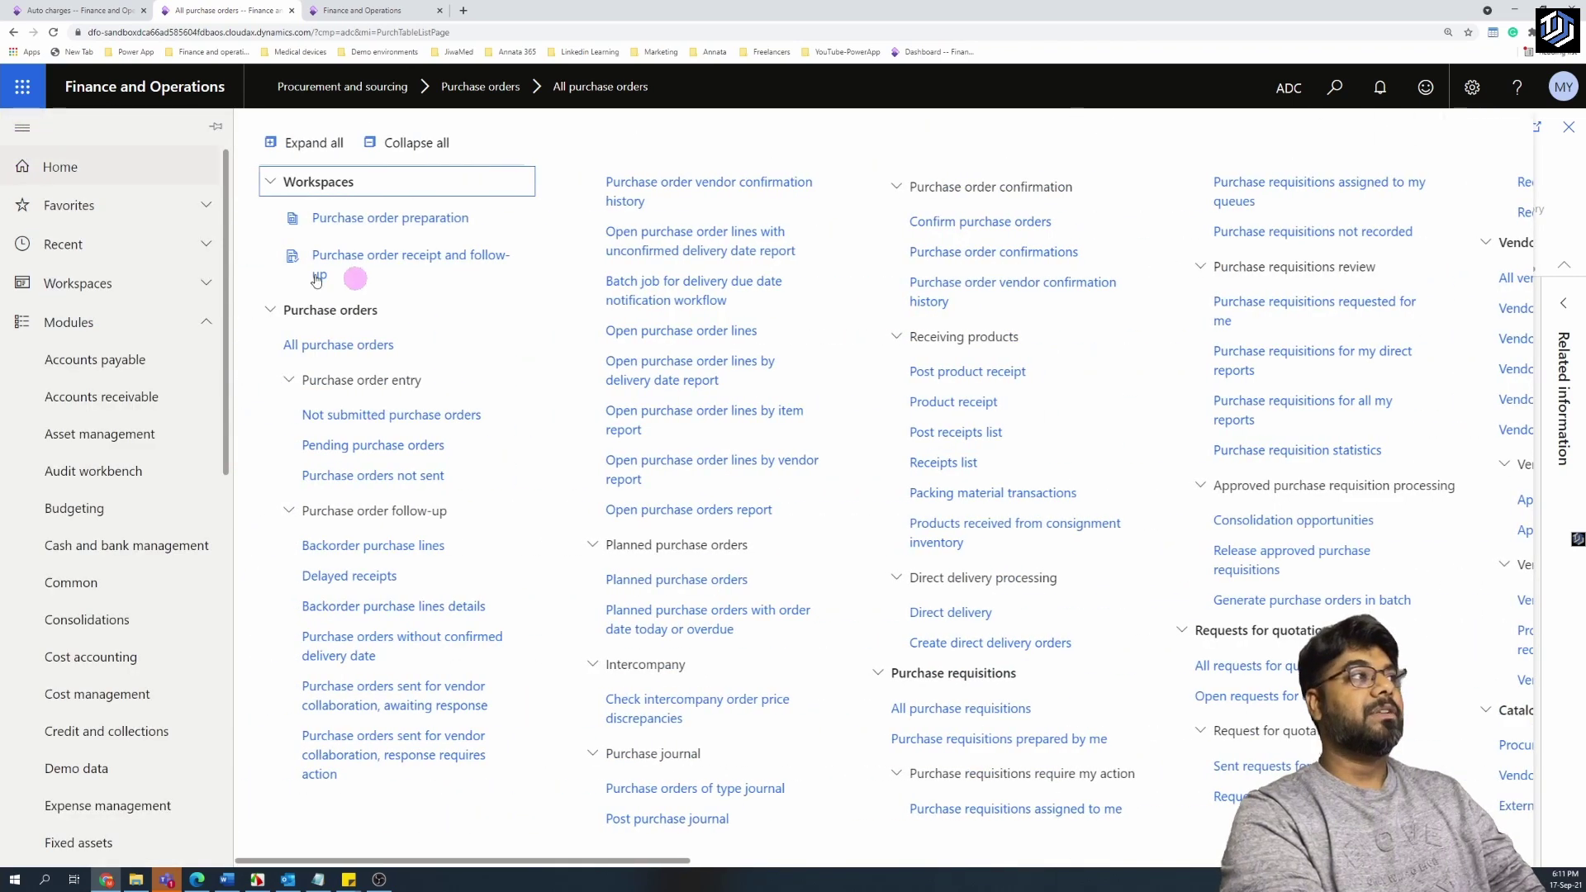
pyautogui.moveTo(225, 446); pyautogui.dragTo(226, 645)
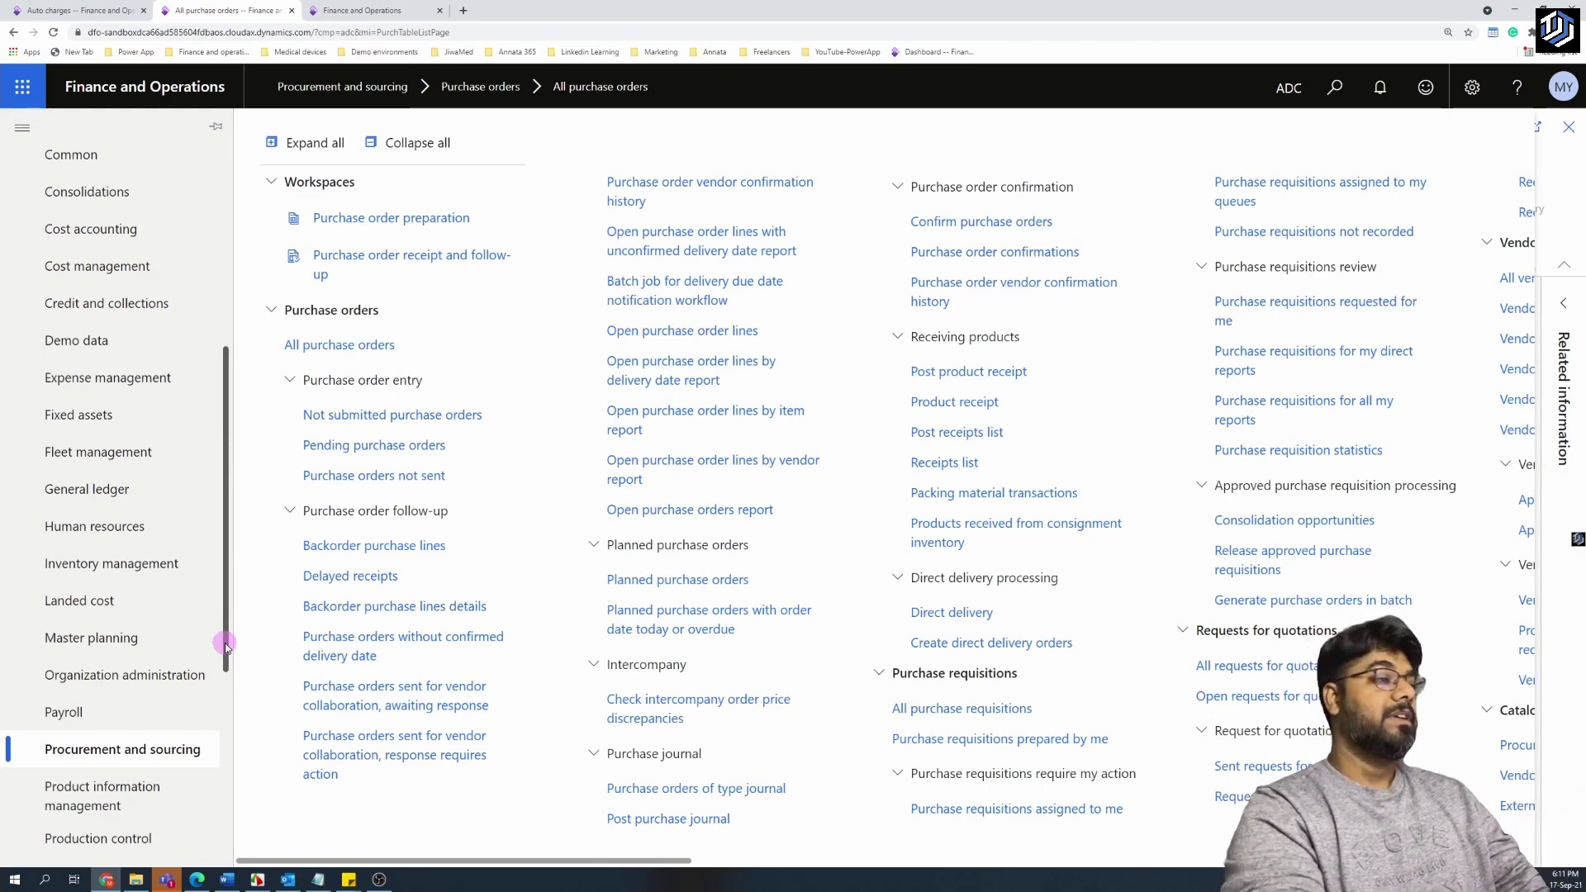
pyautogui.moveTo(578, 860); pyautogui.dragTo(1264, 887)
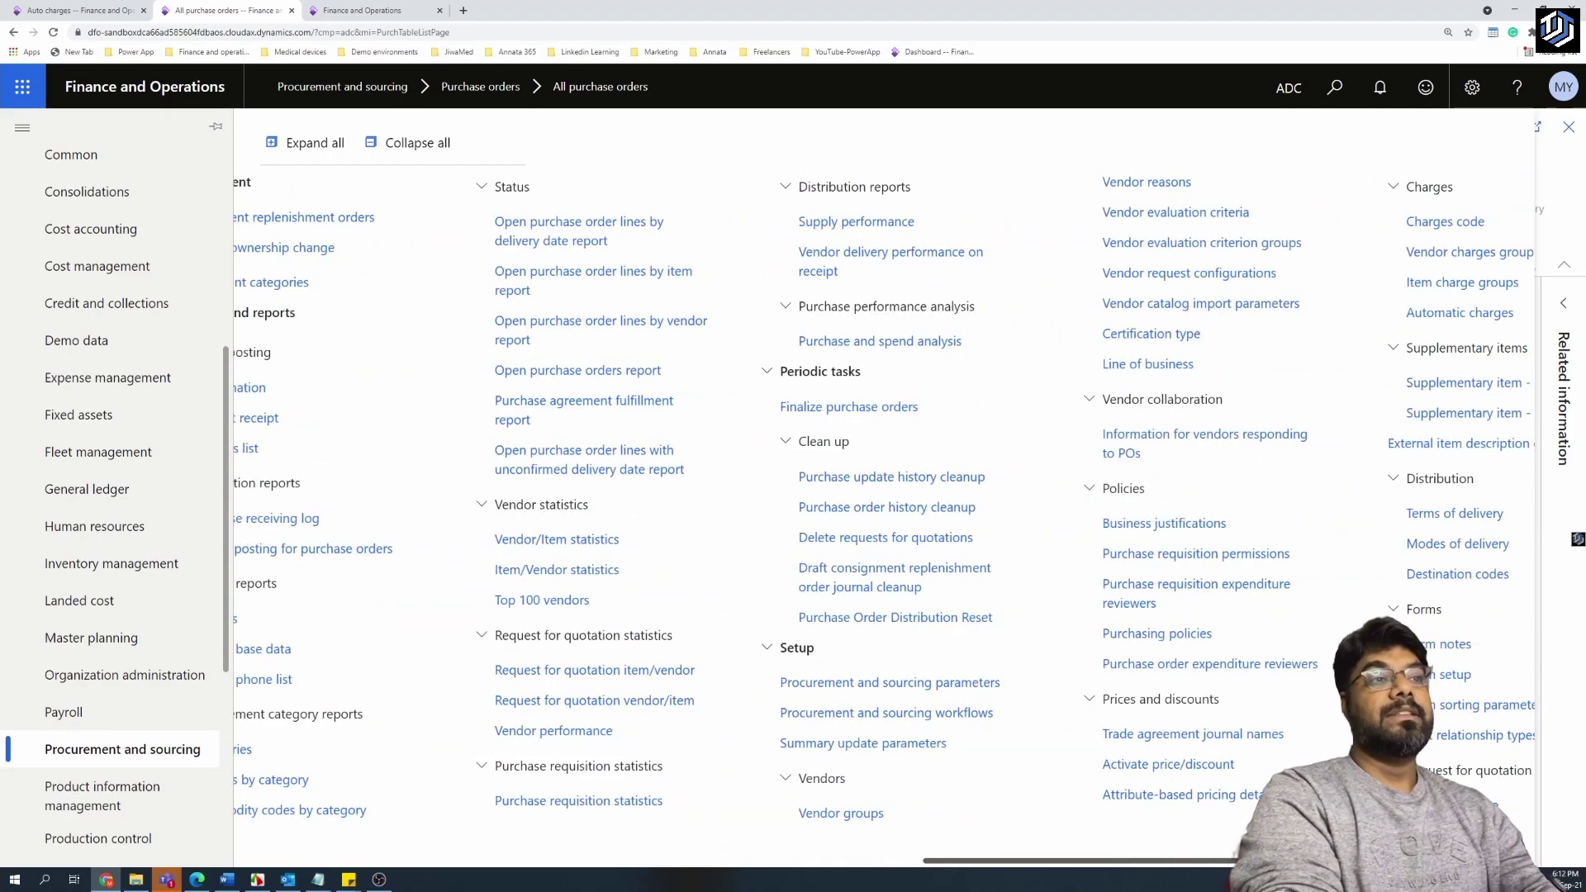
pyautogui.click(924, 684)
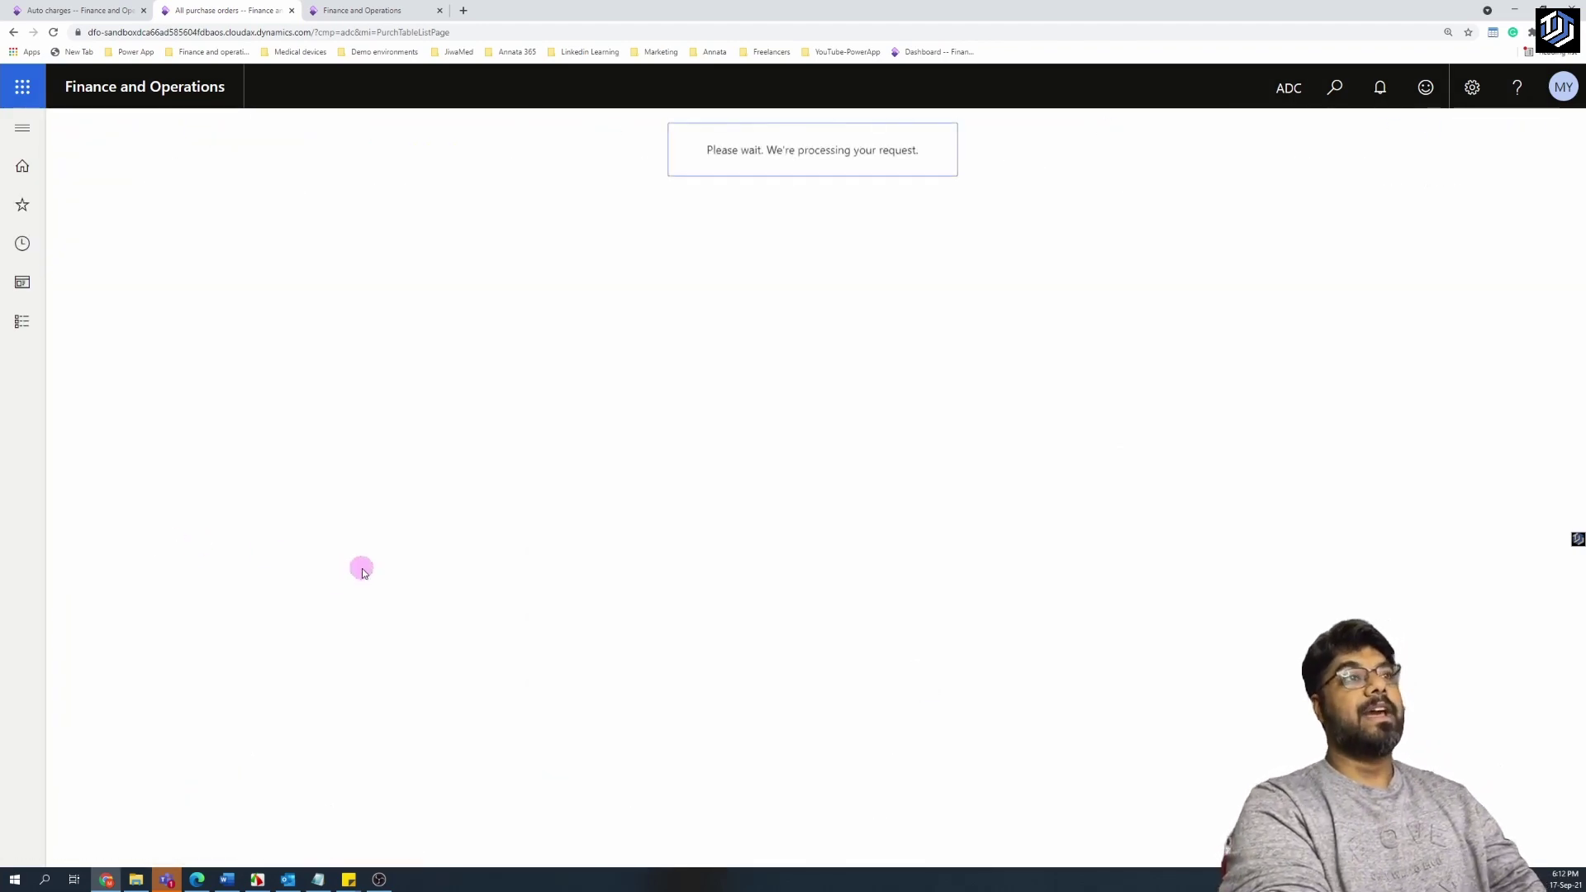
pyautogui.click(149, 381)
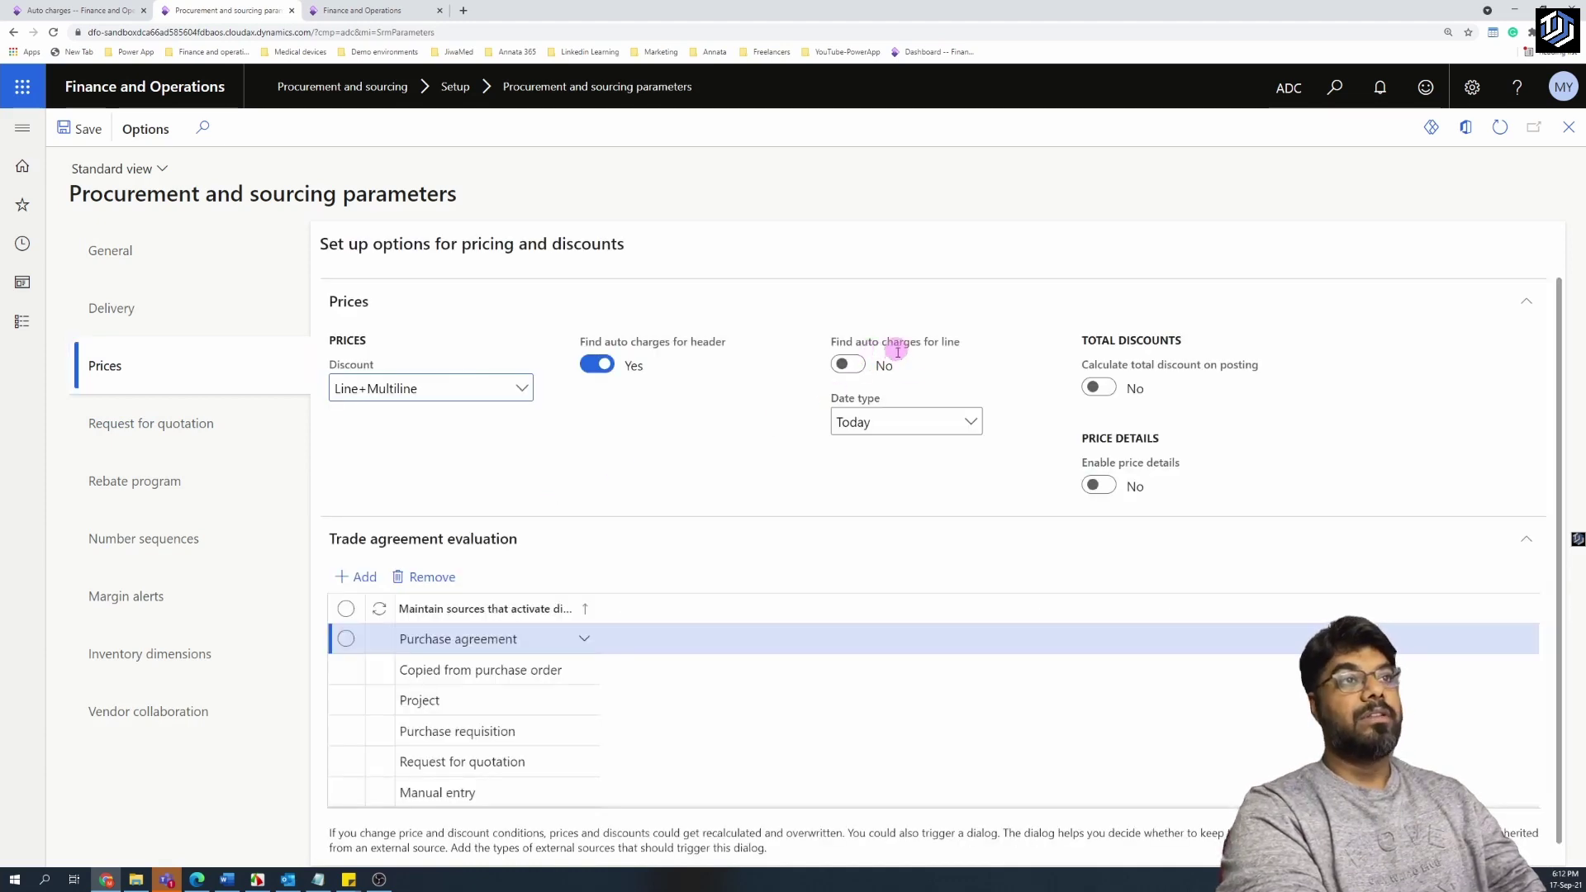
pyautogui.click(862, 370)
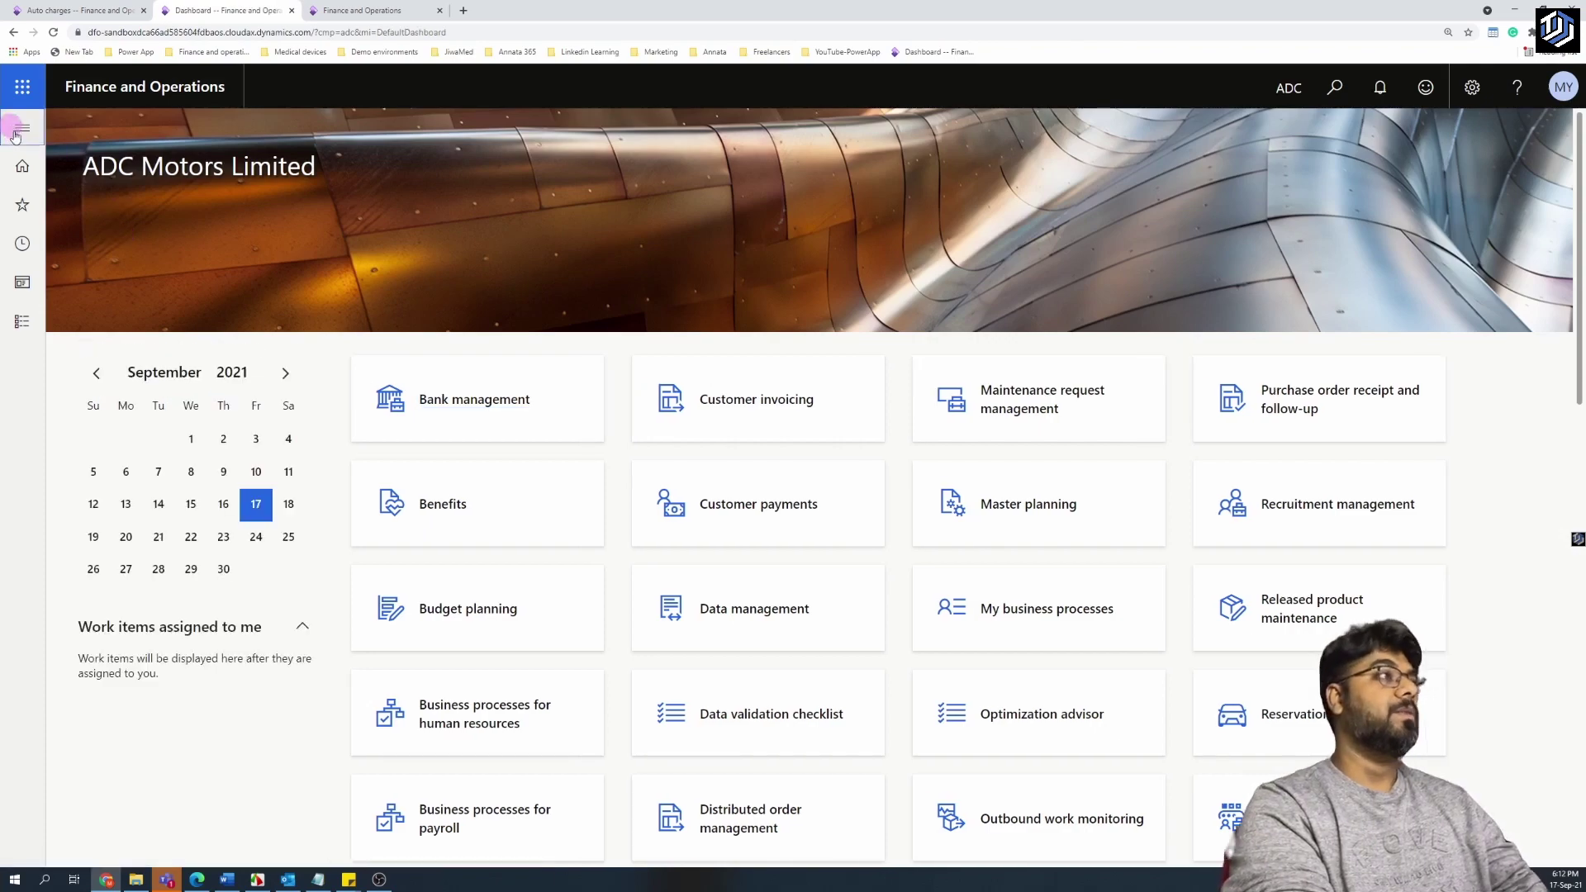
# - Open the list of all purchase orders and start a new purchase order
pyautogui.click(22, 127)
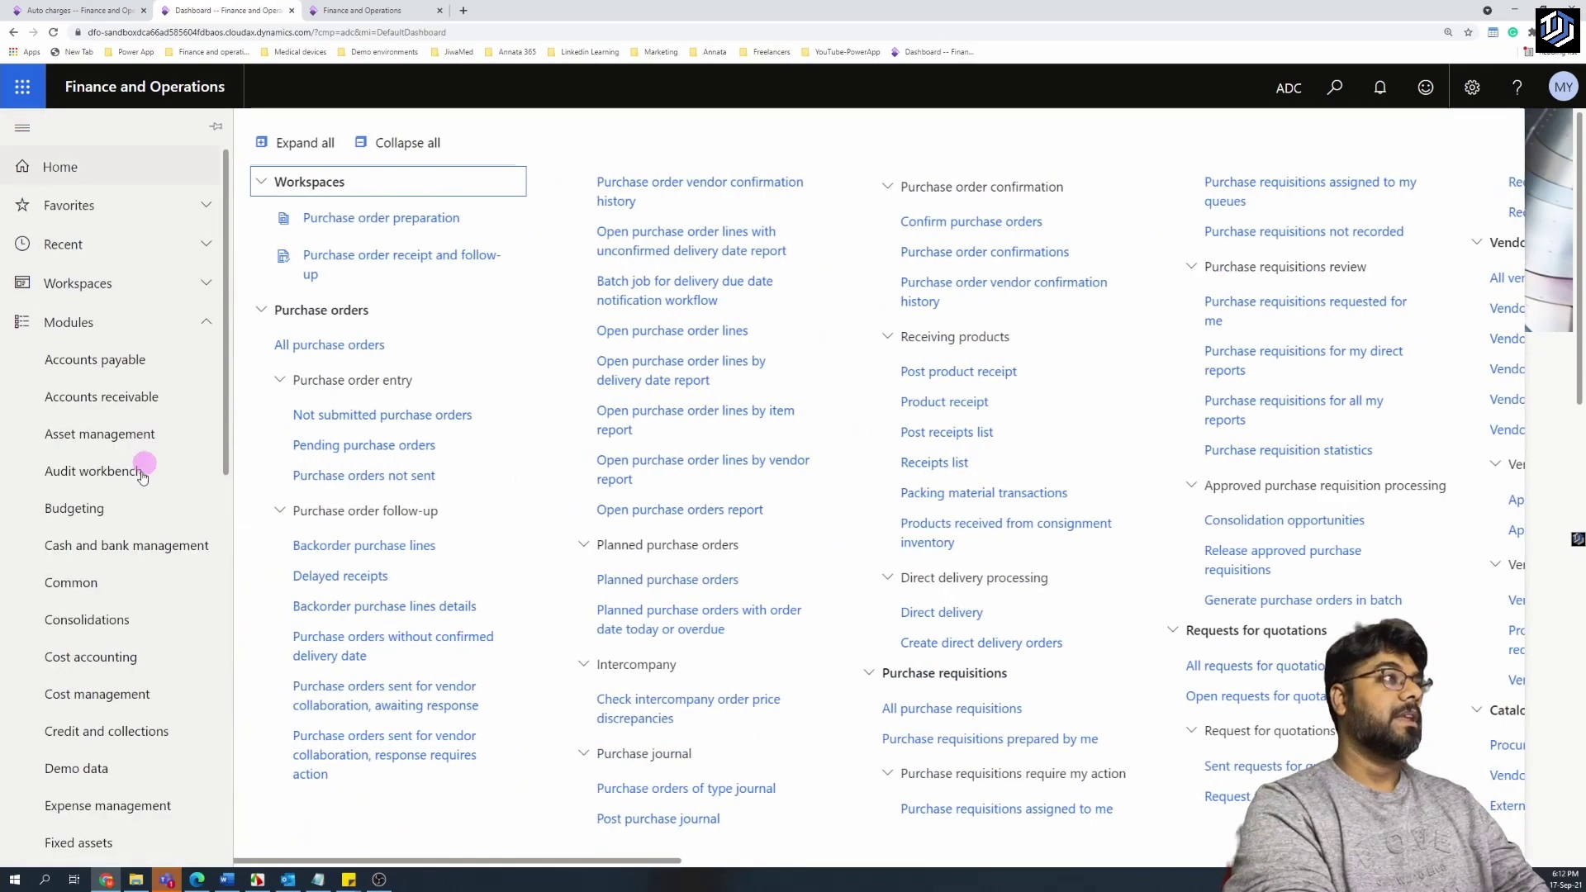
pyautogui.scroll(-10, 223, 506)
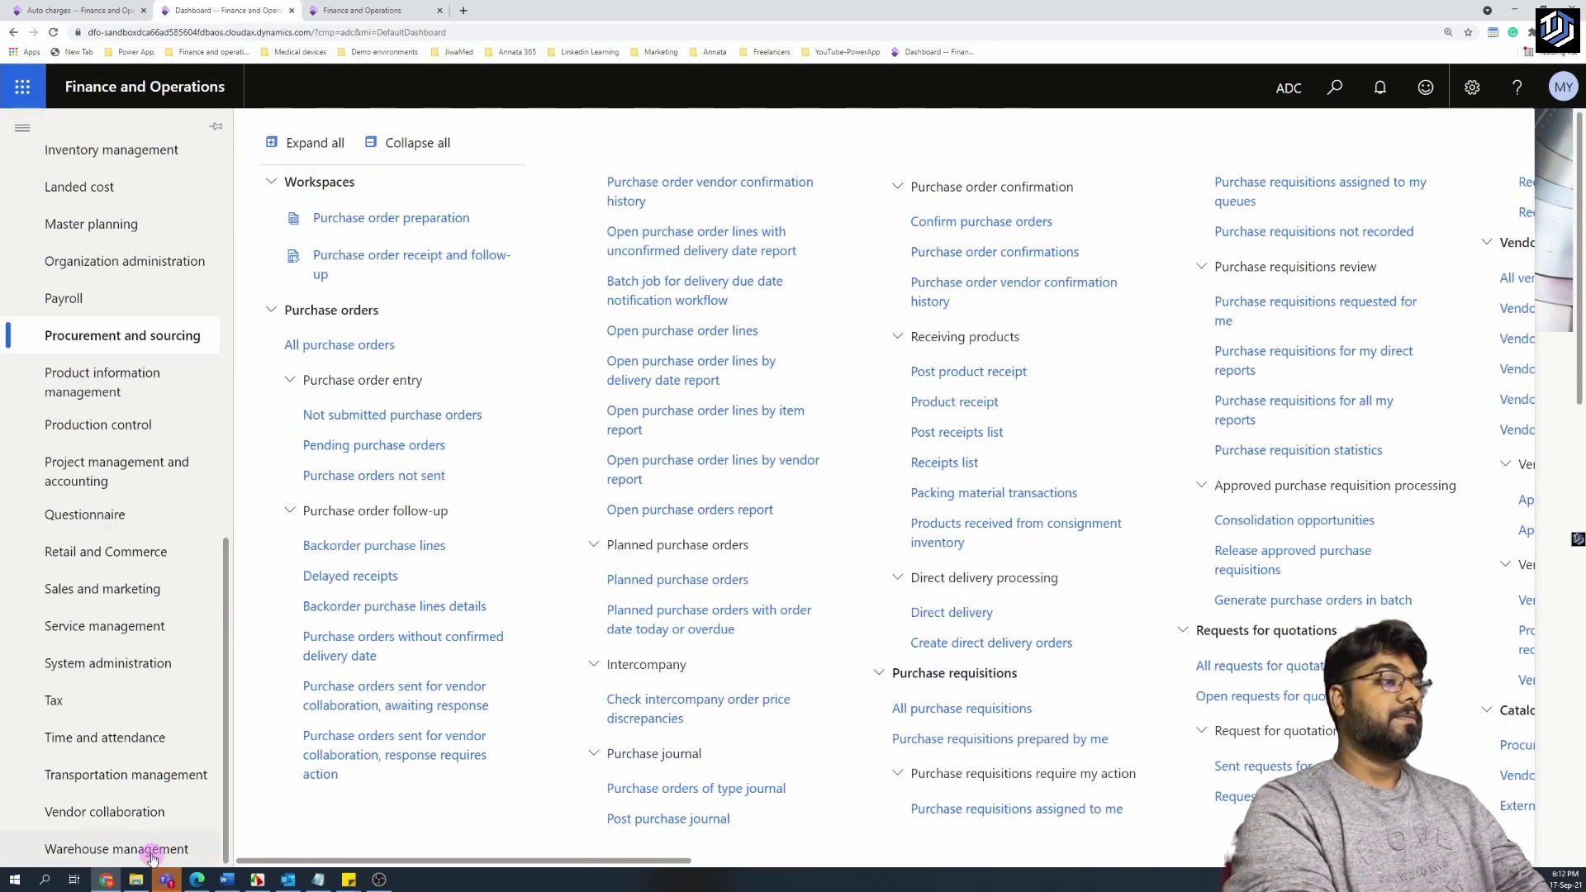
pyautogui.click(548, 461)
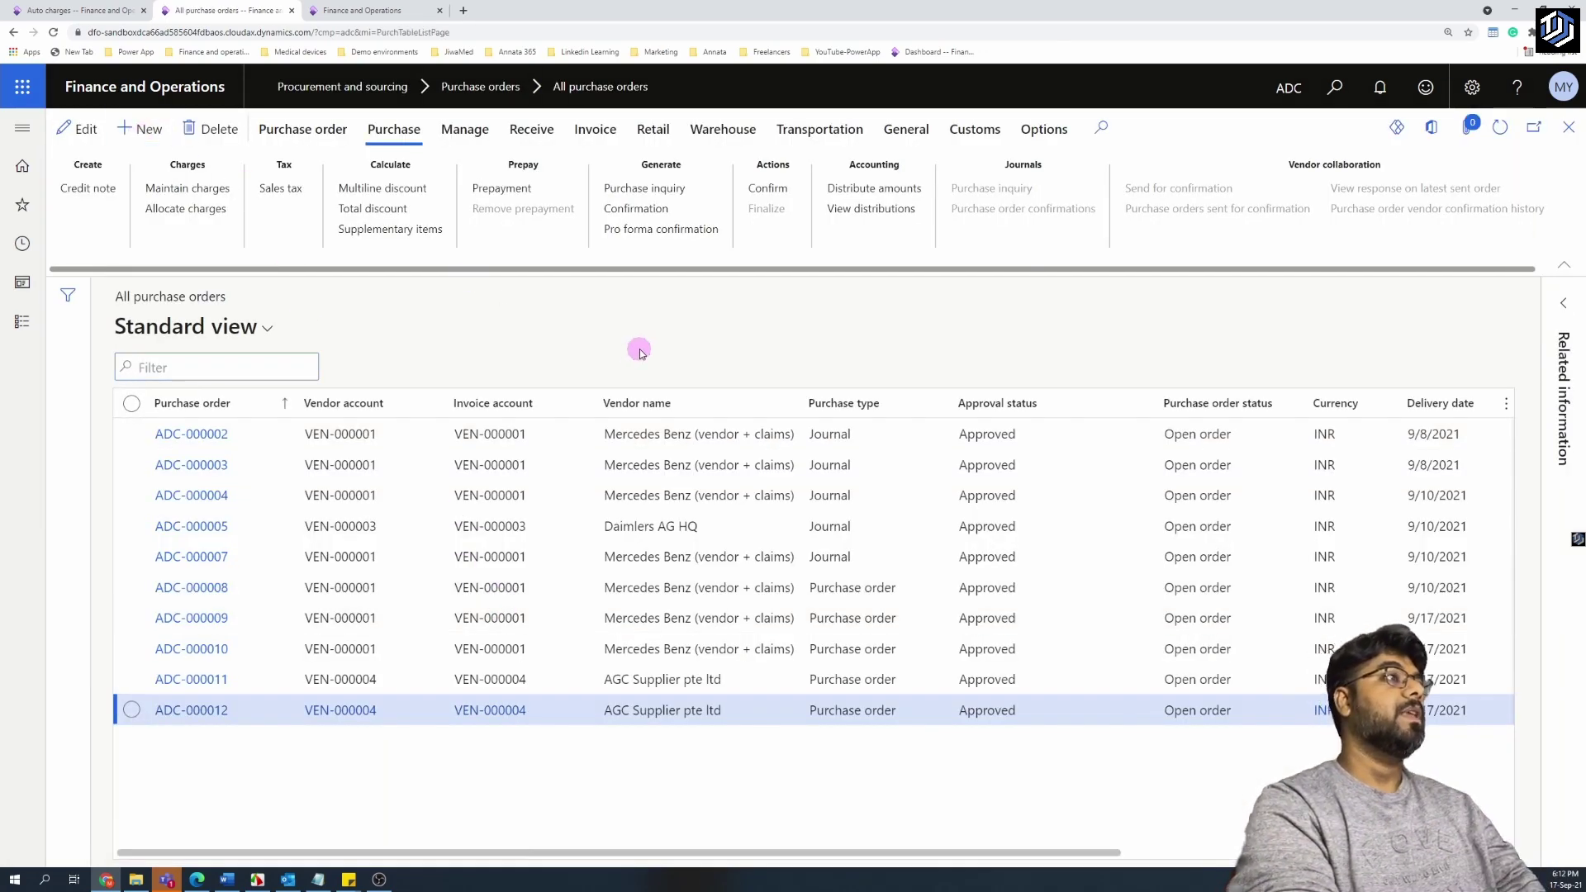
pyautogui.hotkey('alt', 'n')
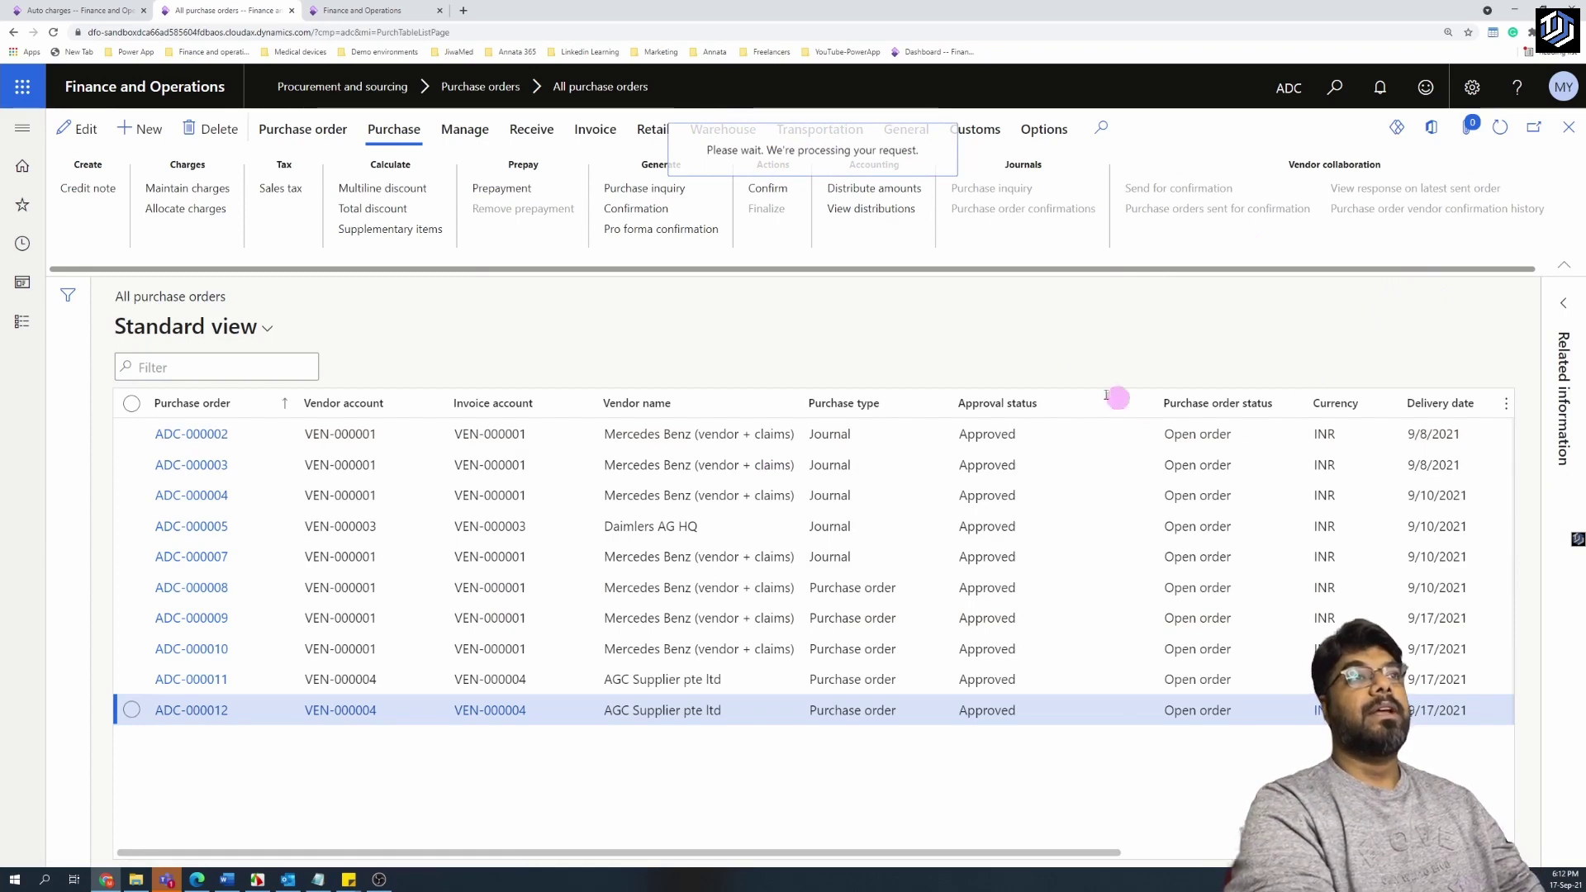
# - Check the vendor relation in the automatic charges setup and paste the copied vendor account into the new purchase order
pyautogui.click(90, 10)
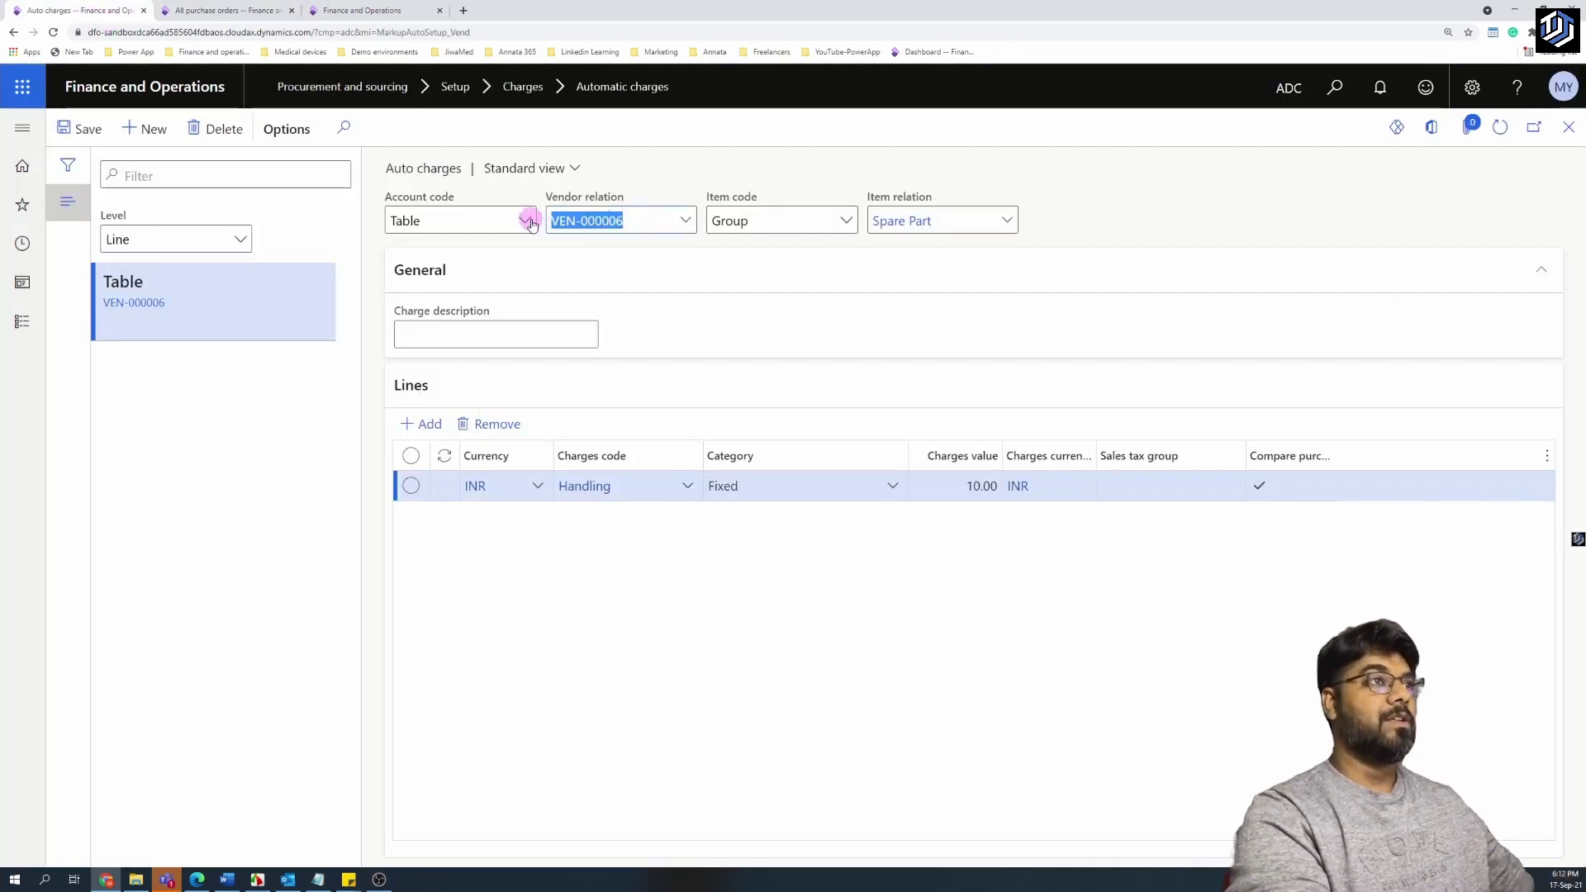
pyautogui.click(208, 7)
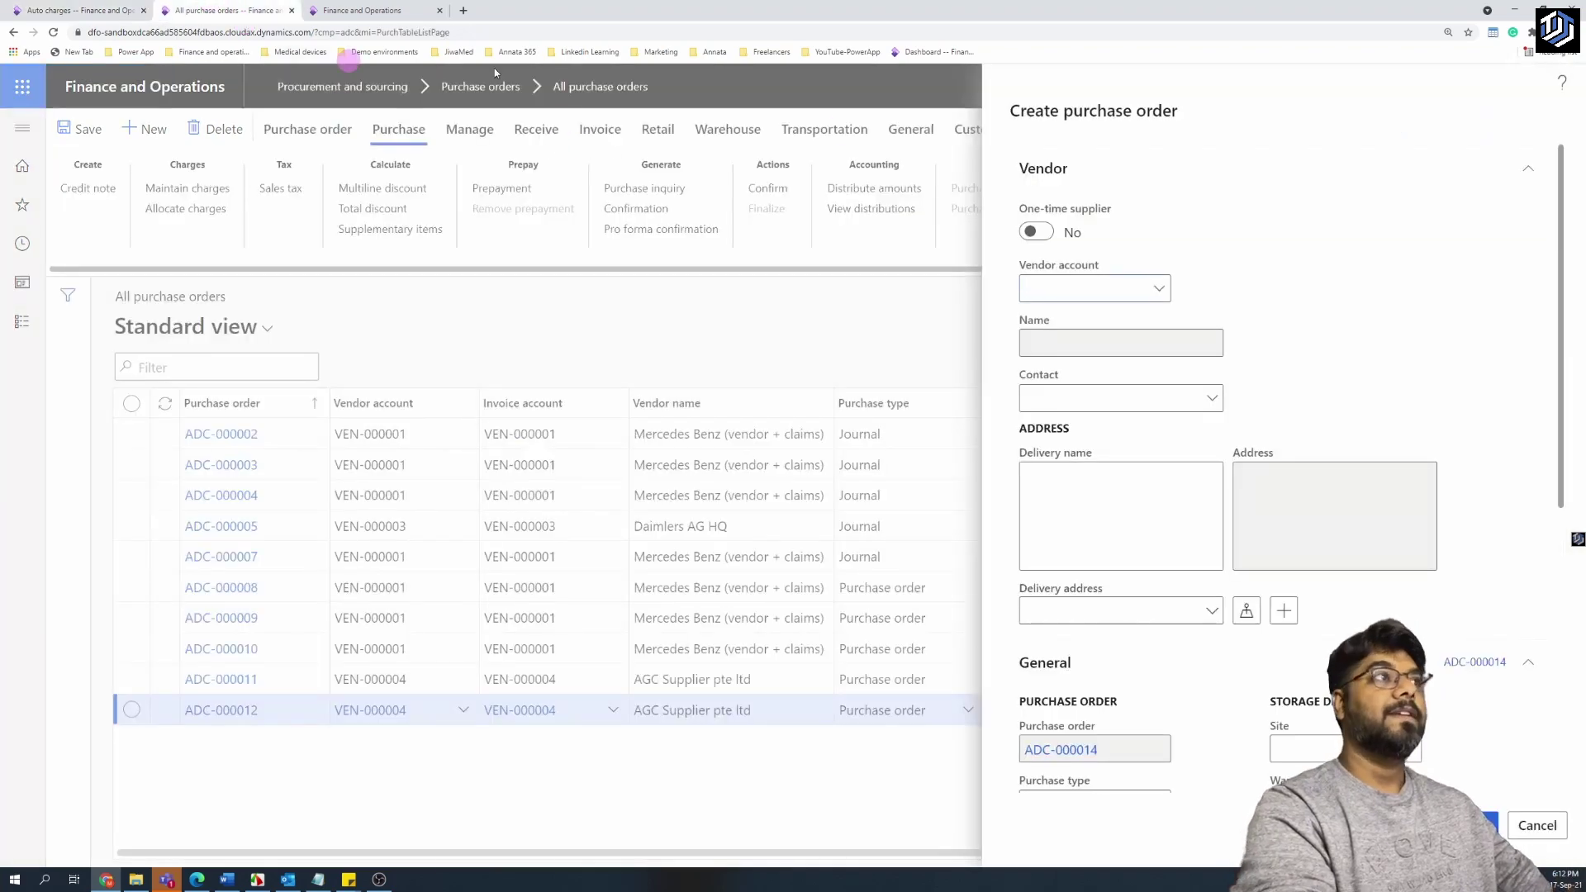
pyautogui.click(1043, 288)
pyautogui.hotkey('ctrl', 'v')
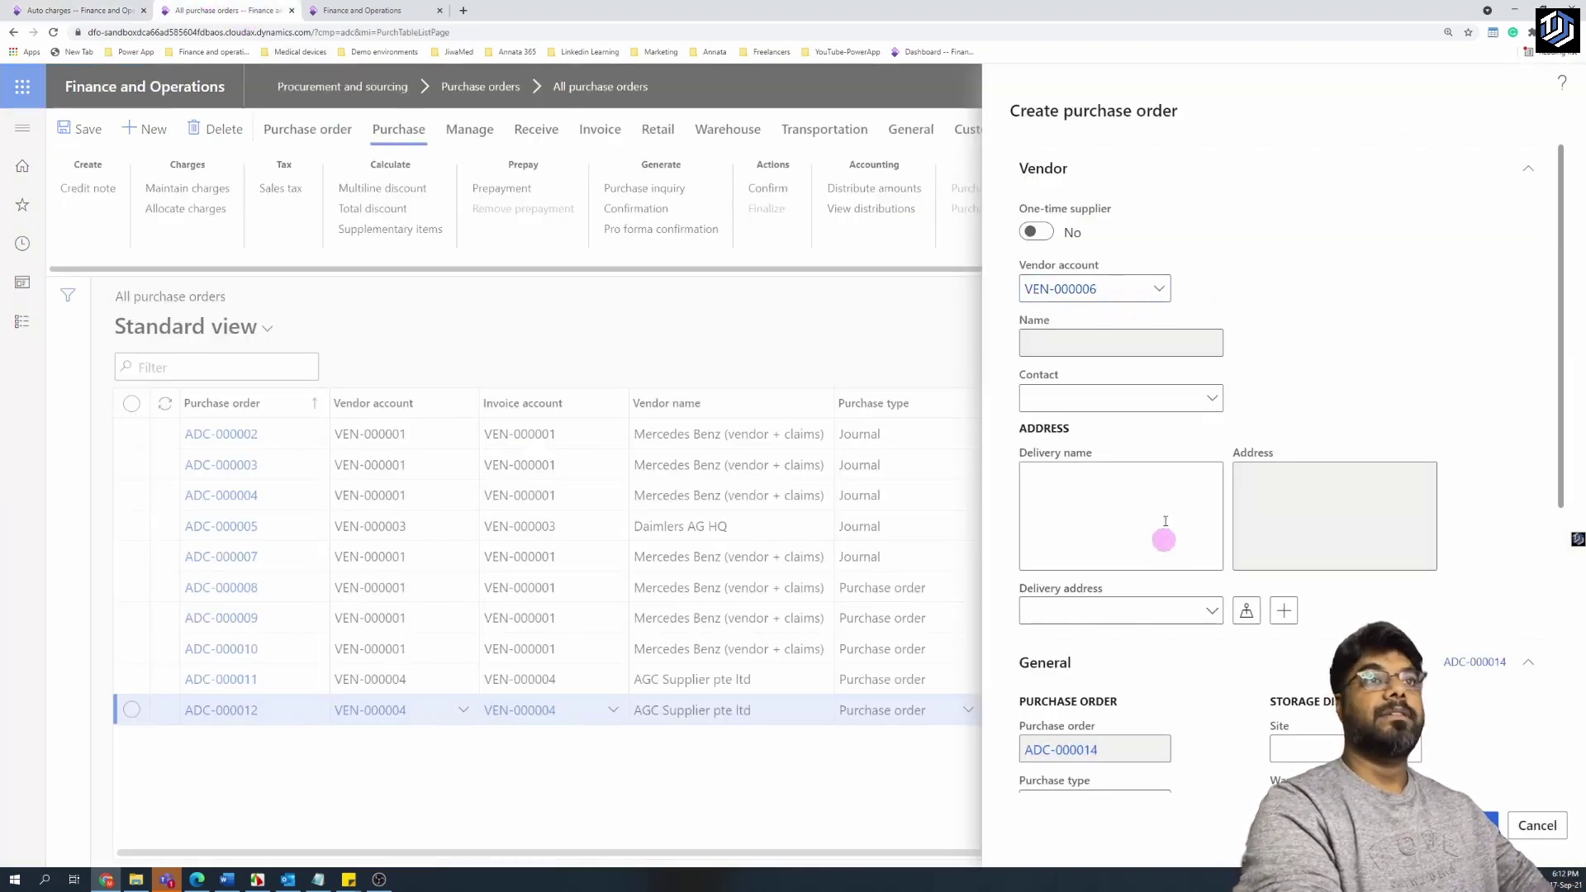
# - Assign site 1 and warehouse CS to the new purchase order and create it
pyautogui.scroll(-3, 1173, 529)
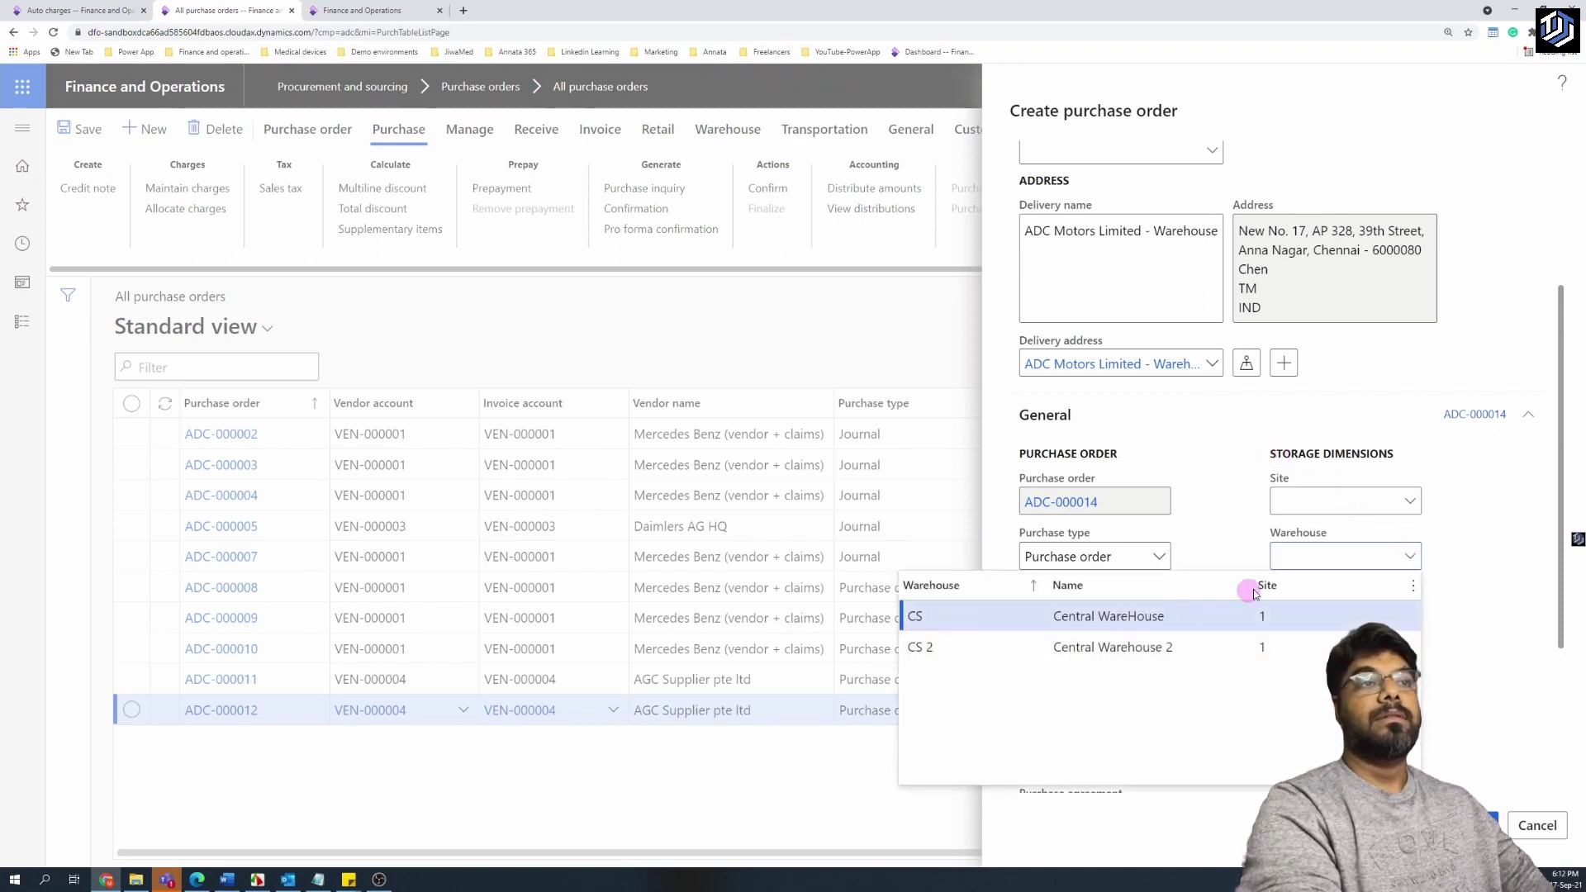
pyautogui.press('Return')
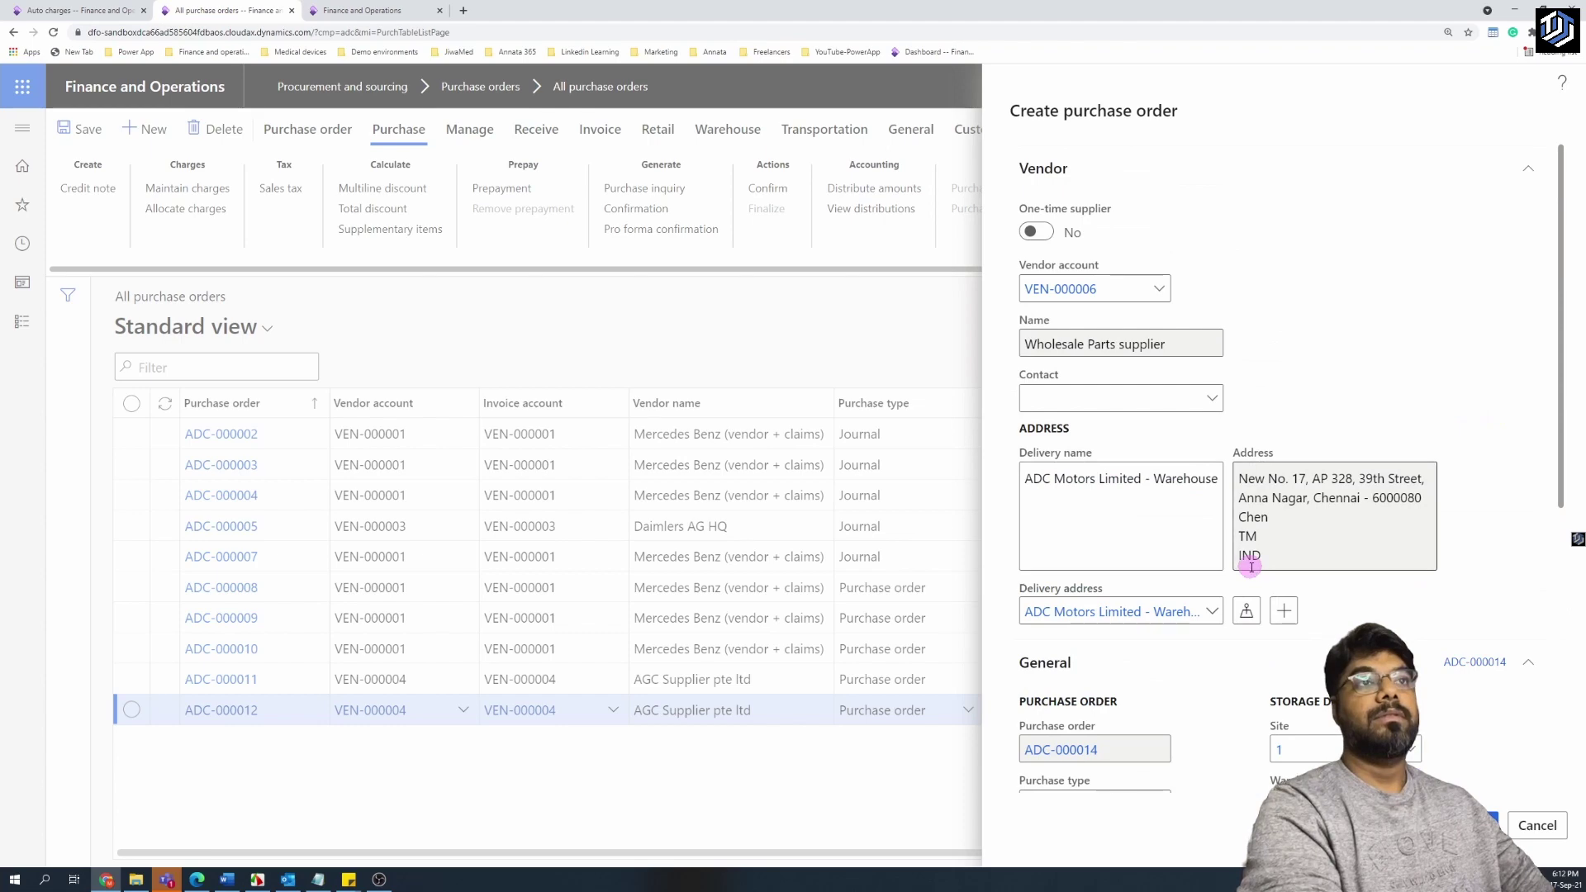
pyautogui.scroll(-2, 1252, 567)
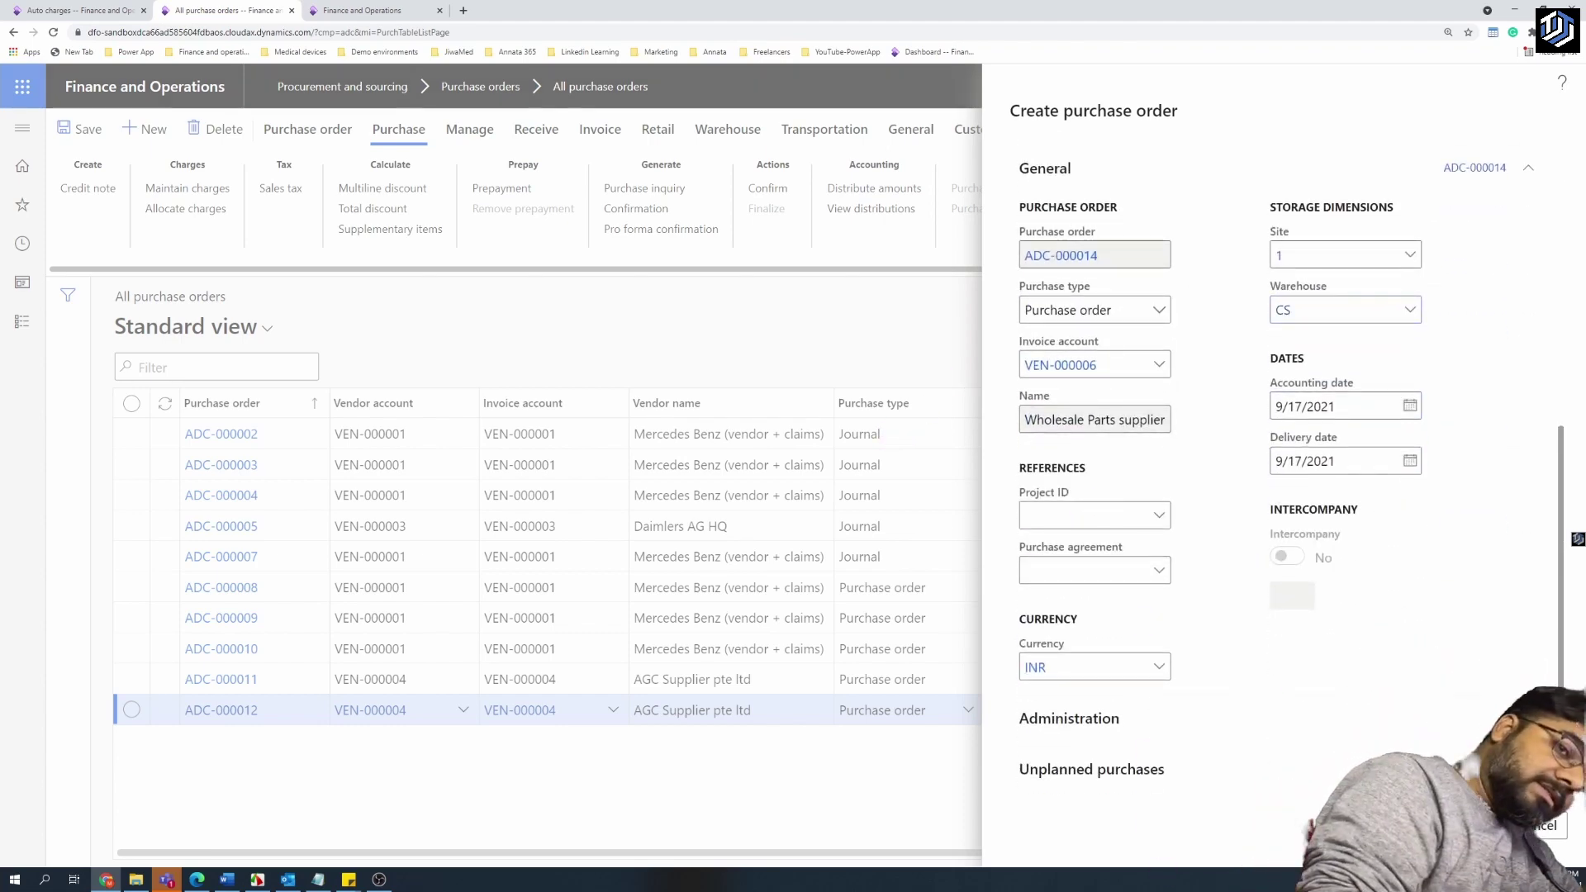
pyautogui.click(1332, 506)
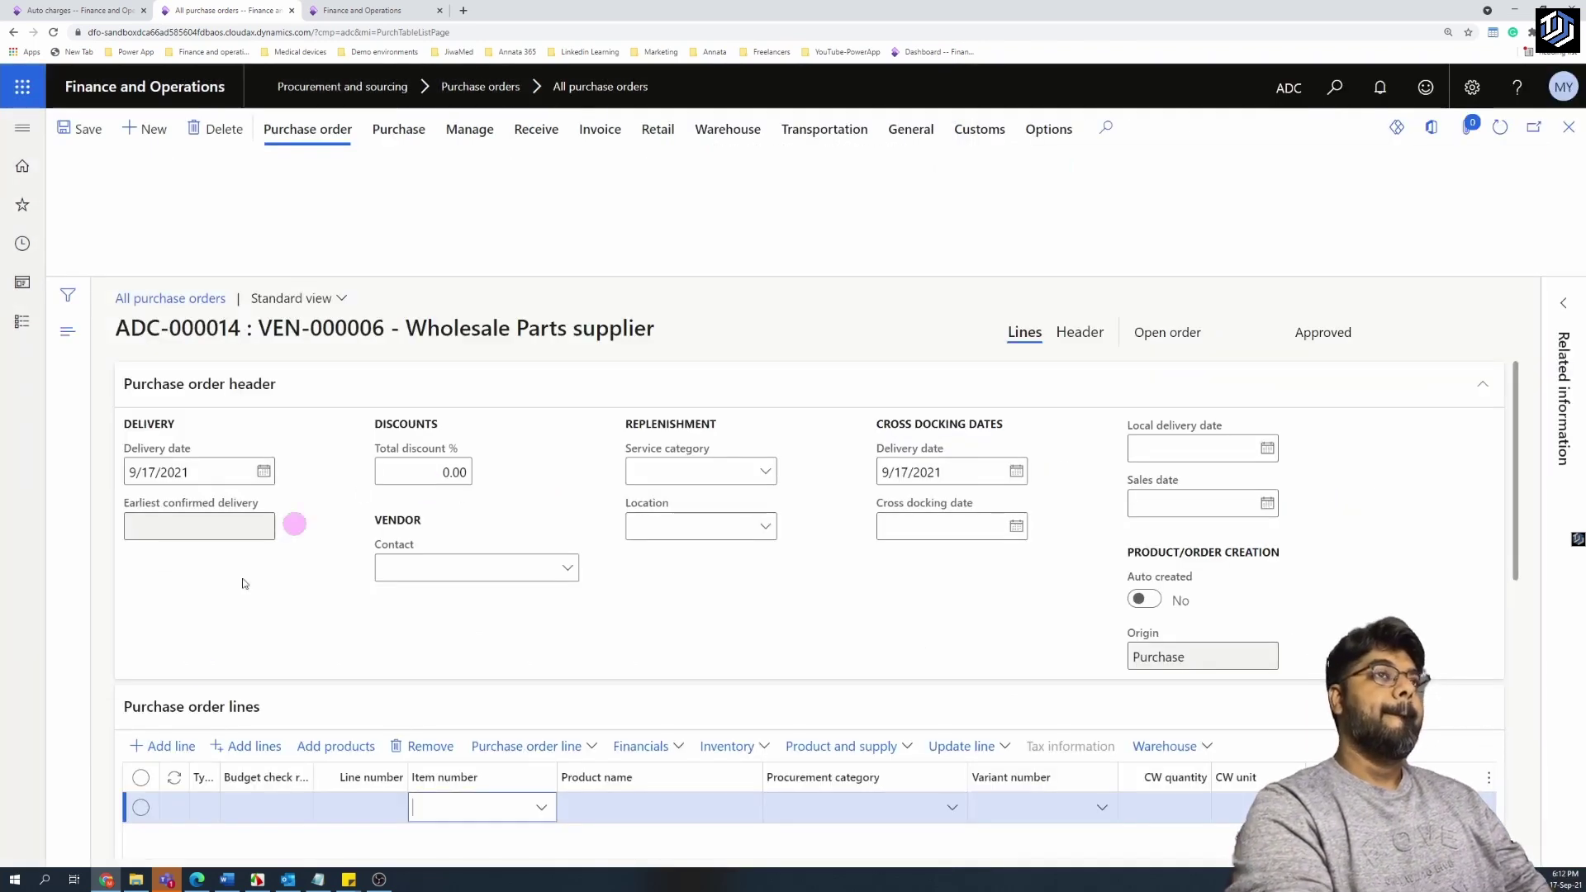
# - Select item P-000026 (Seat Belt) on the first order line and check the item relation in the automatic charges setup
pyautogui.scroll(-1, 333, 747)
pyautogui.click(447, 688)
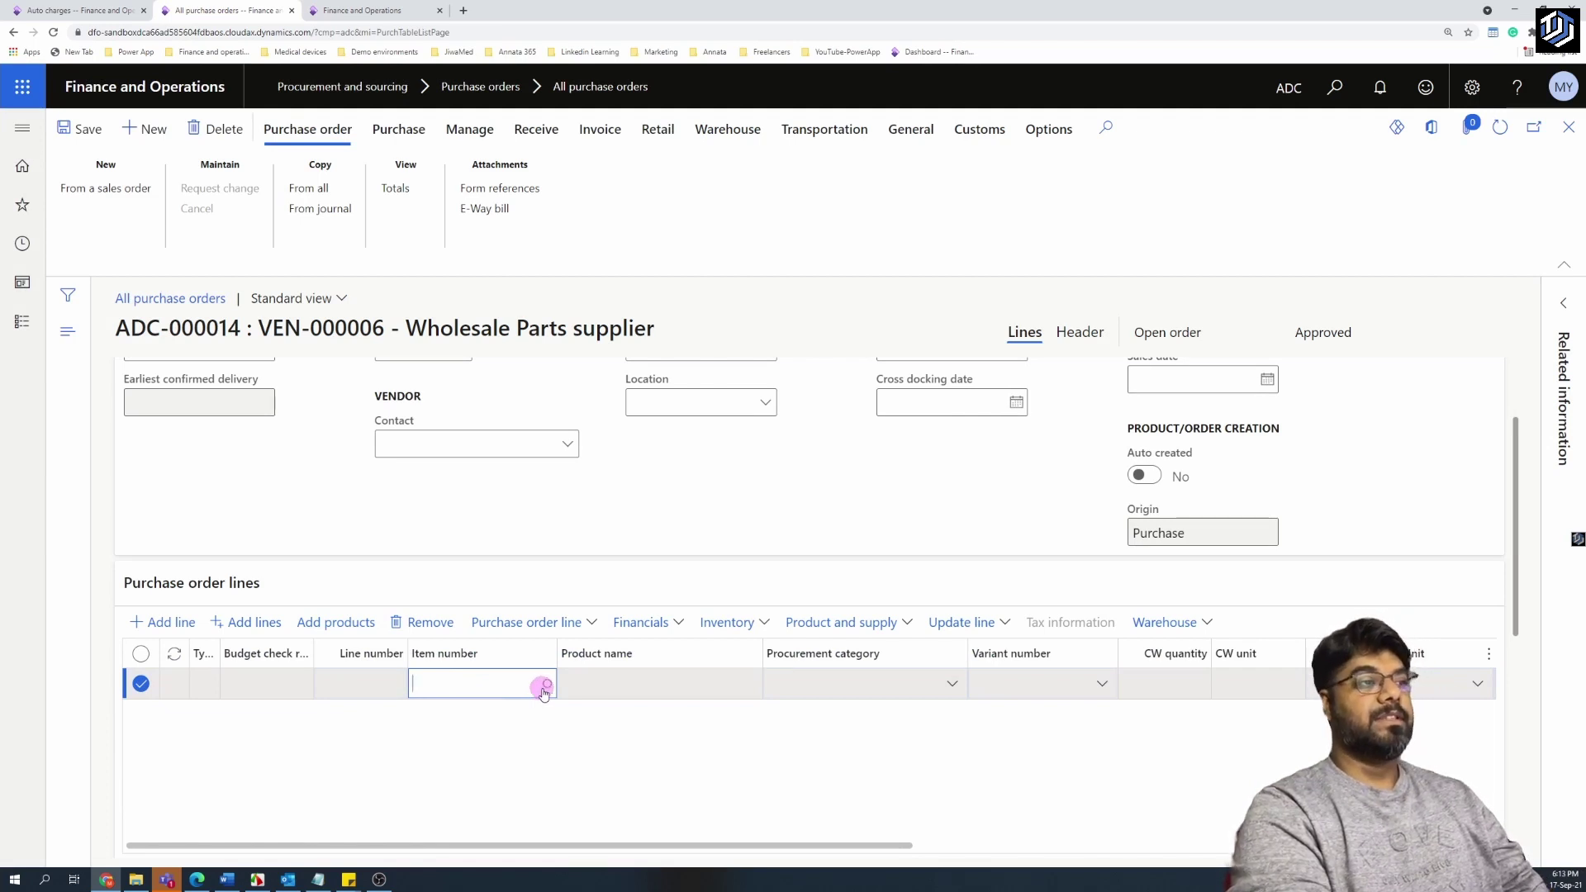
pyautogui.click(544, 688)
pyautogui.scroll(-3, 537, 587)
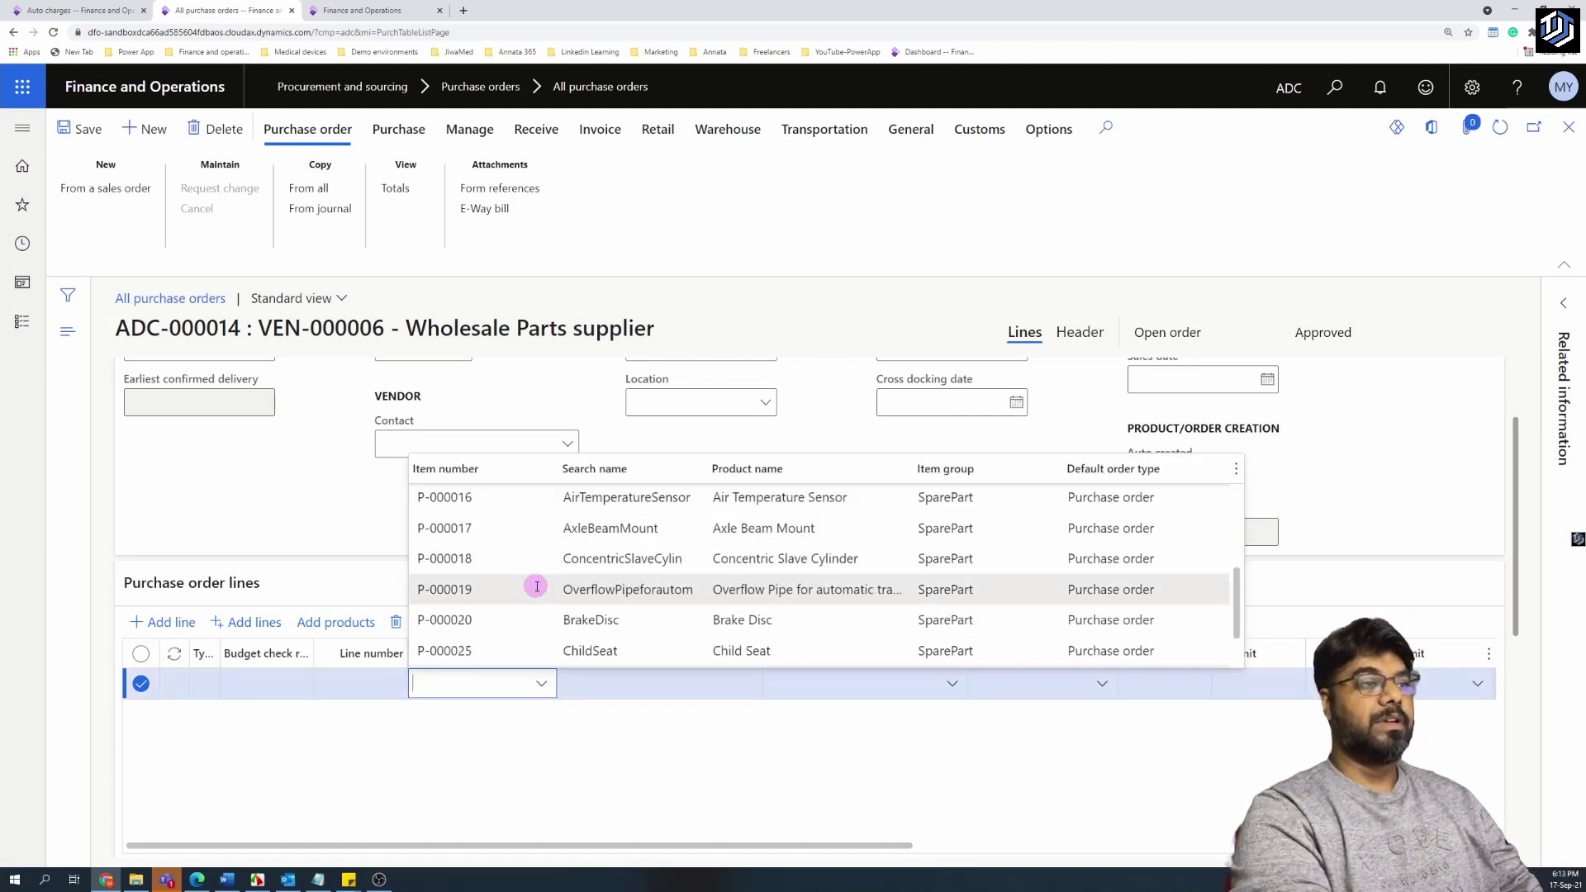
pyautogui.scroll(-1, 537, 586)
pyautogui.click(531, 621)
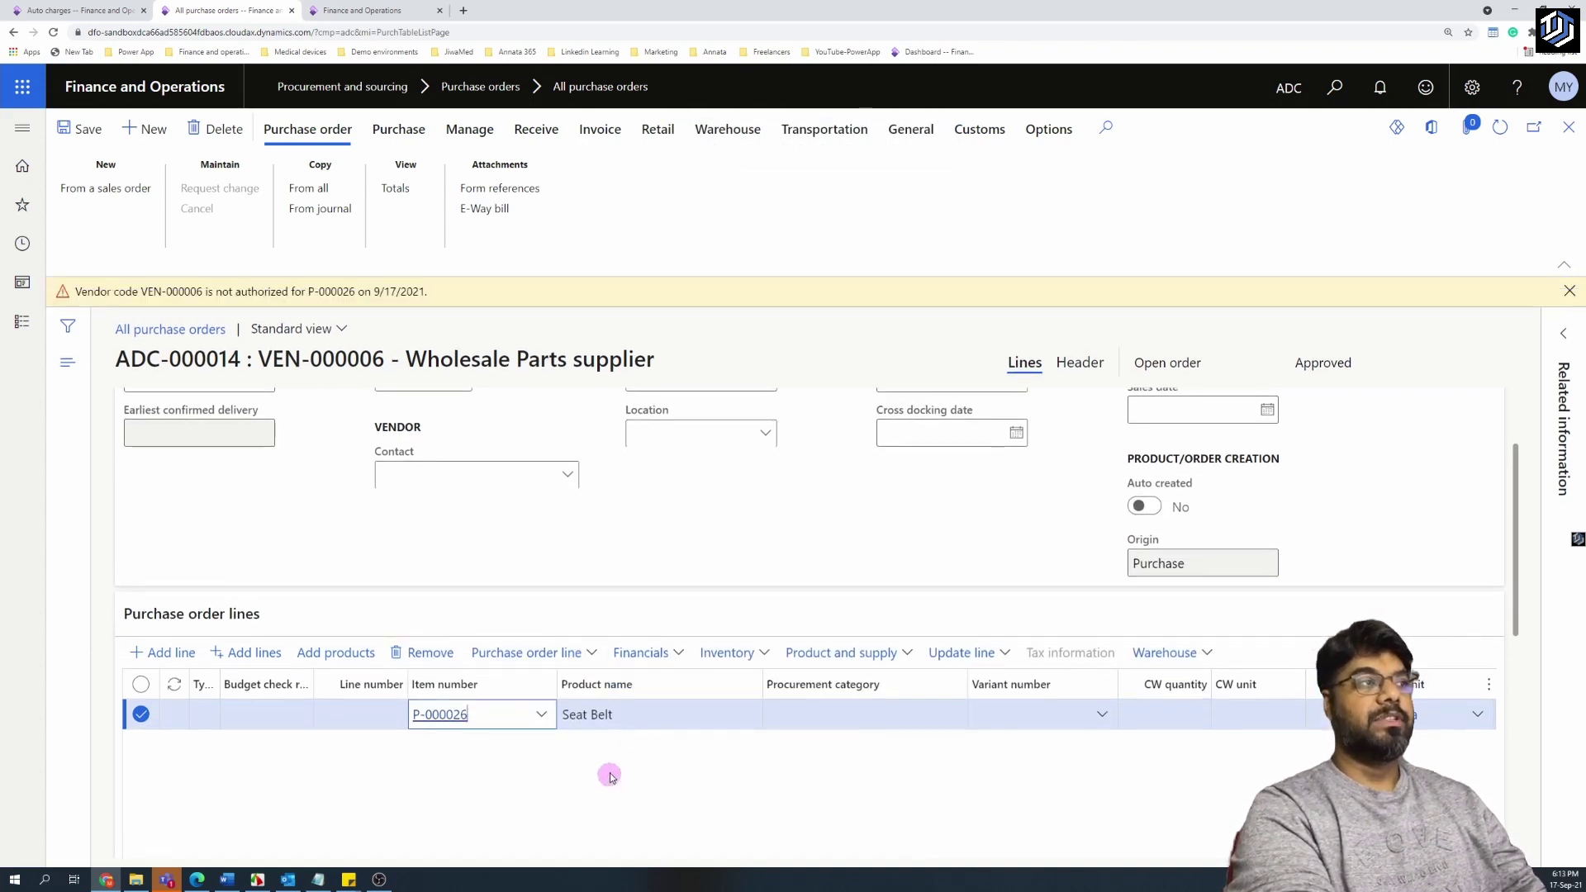
pyautogui.click(66, 7)
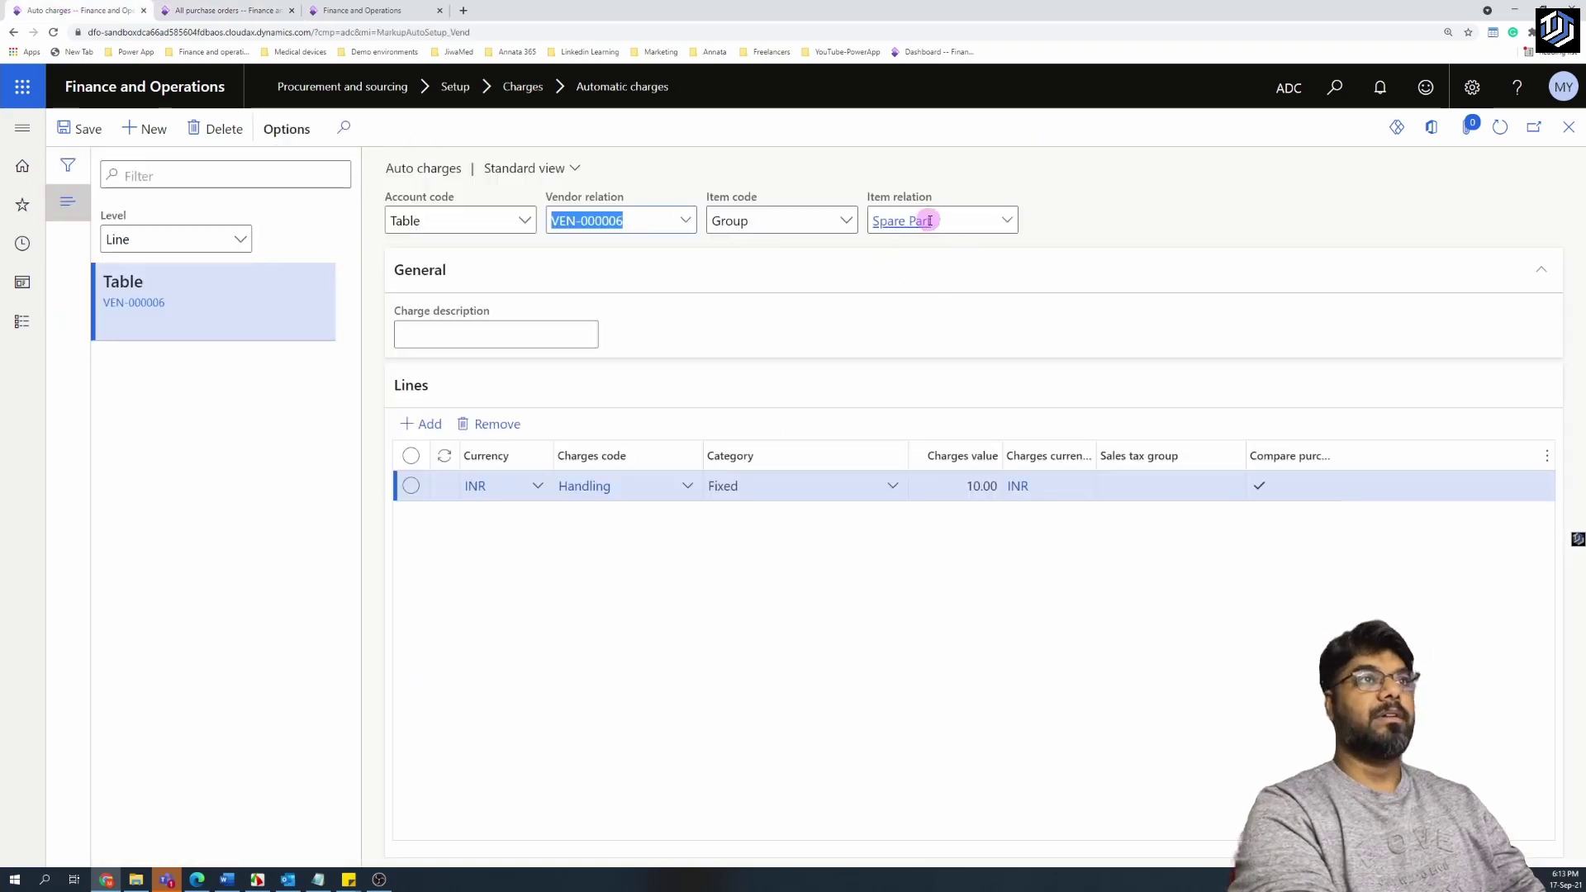
pyautogui.click(244, 8)
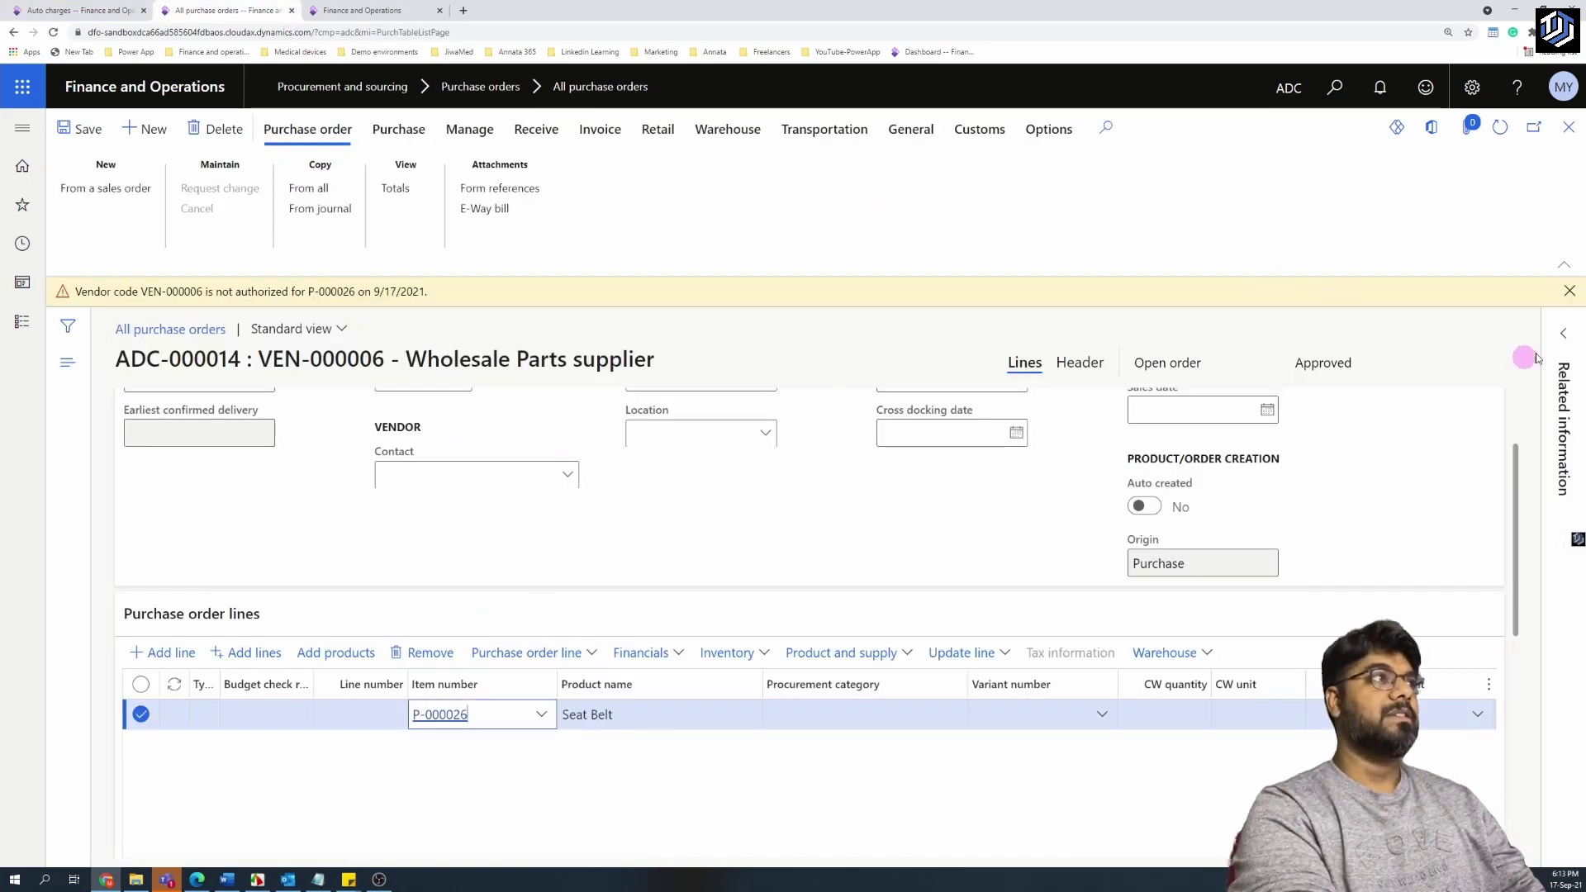
# - Save the Seat Belt order line, dismiss the vendor authorization warnings, and review the line's quantity and unit price
pyautogui.click(1571, 290)
pyautogui.scroll(-3, 655, 616)
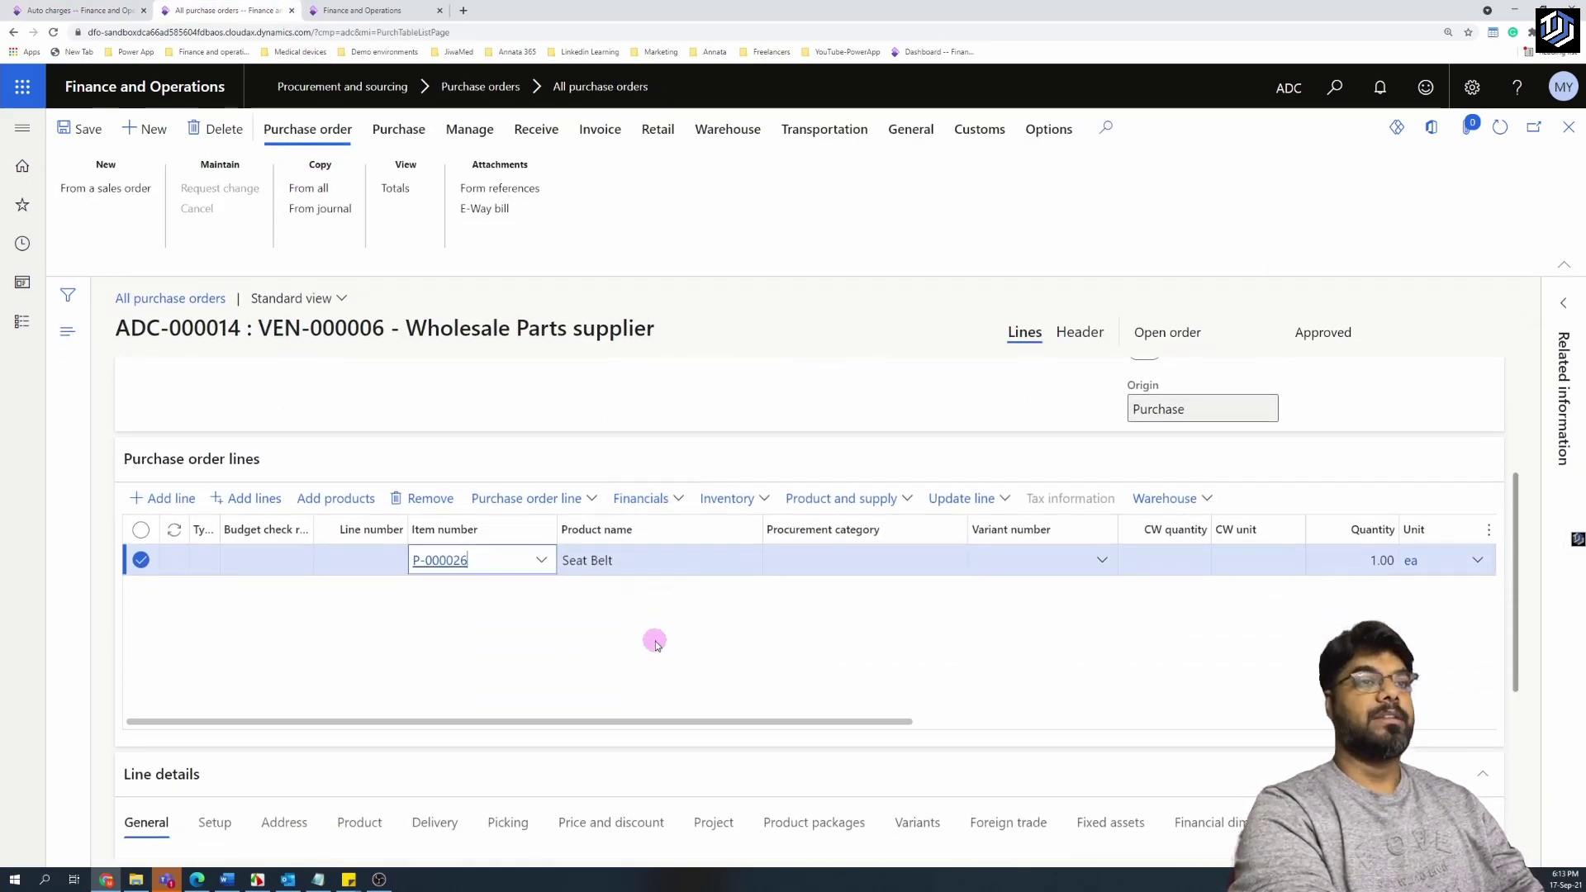
pyautogui.moveTo(736, 730); pyautogui.dragTo(865, 741)
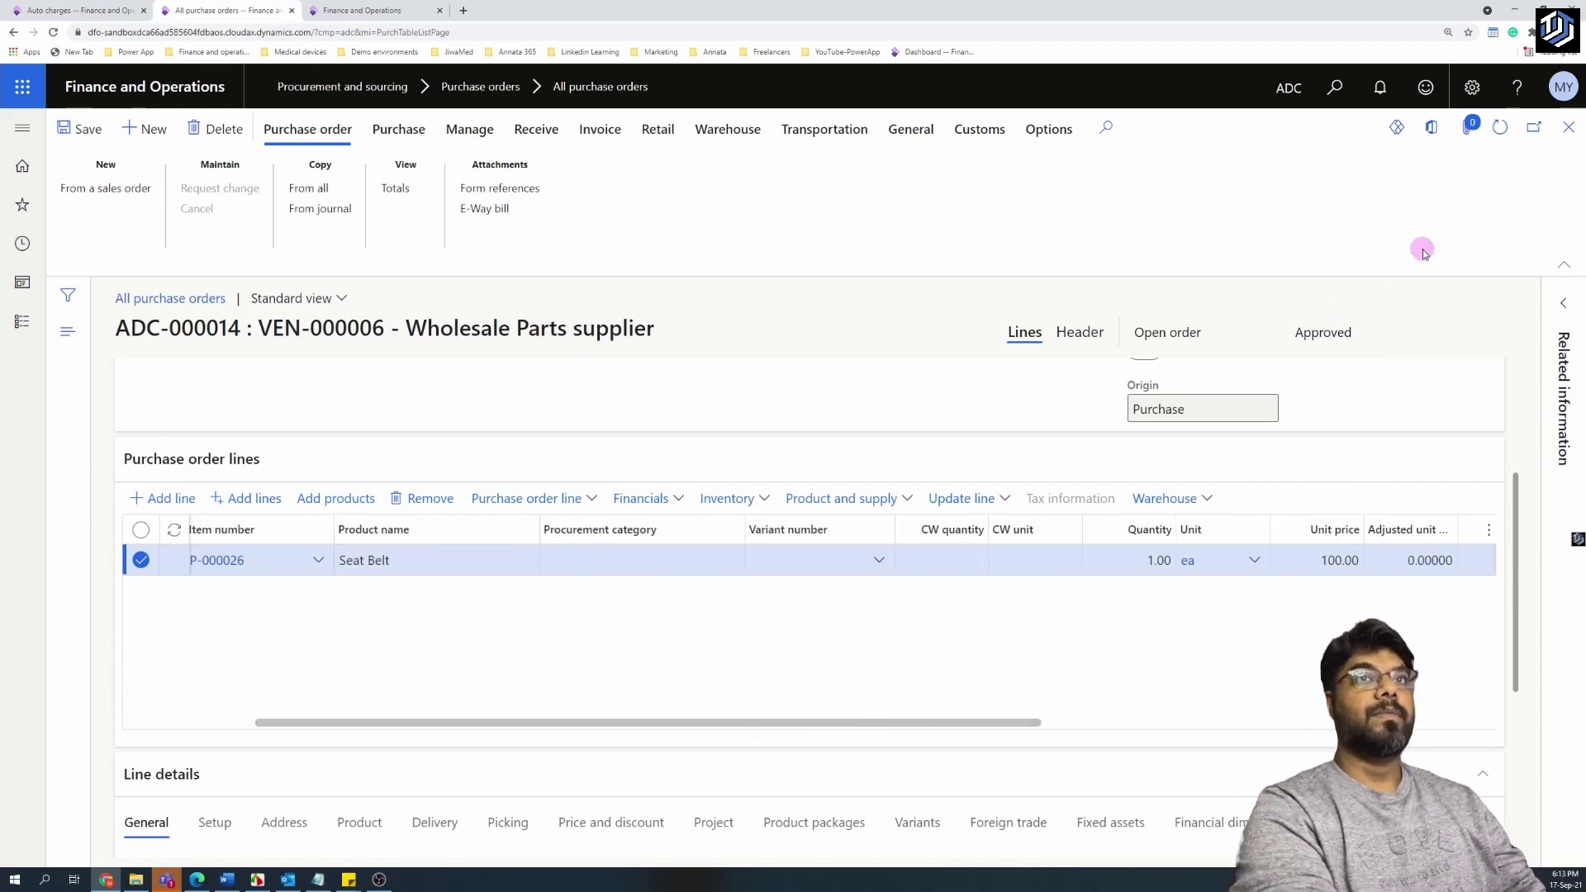
pyautogui.click(923, 689)
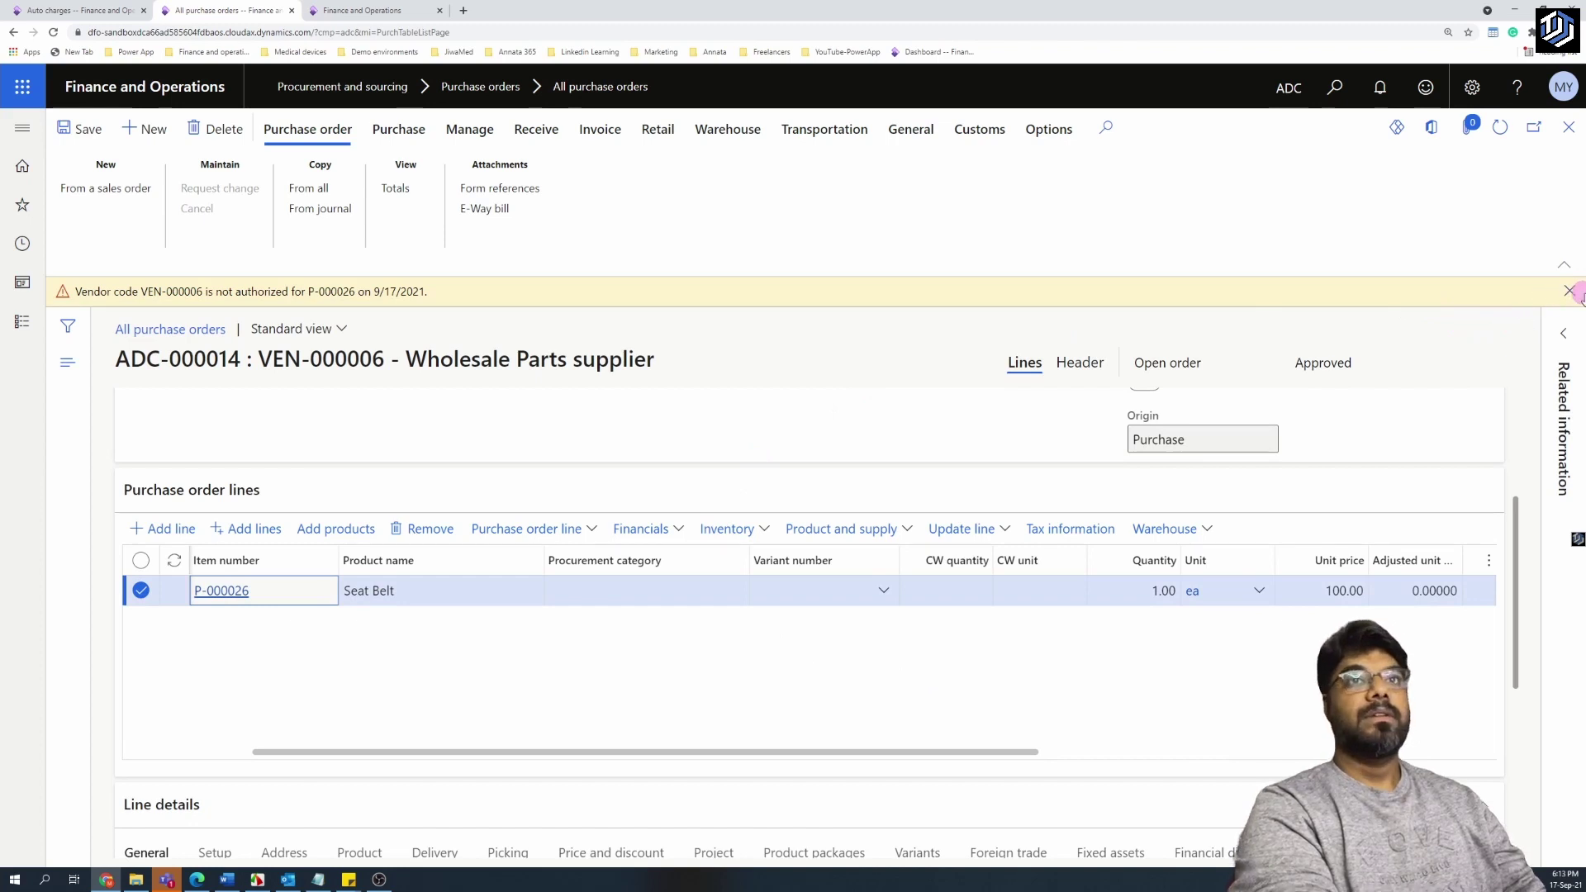
pyautogui.click(1570, 291)
pyautogui.moveTo(980, 722); pyautogui.dragTo(549, 662)
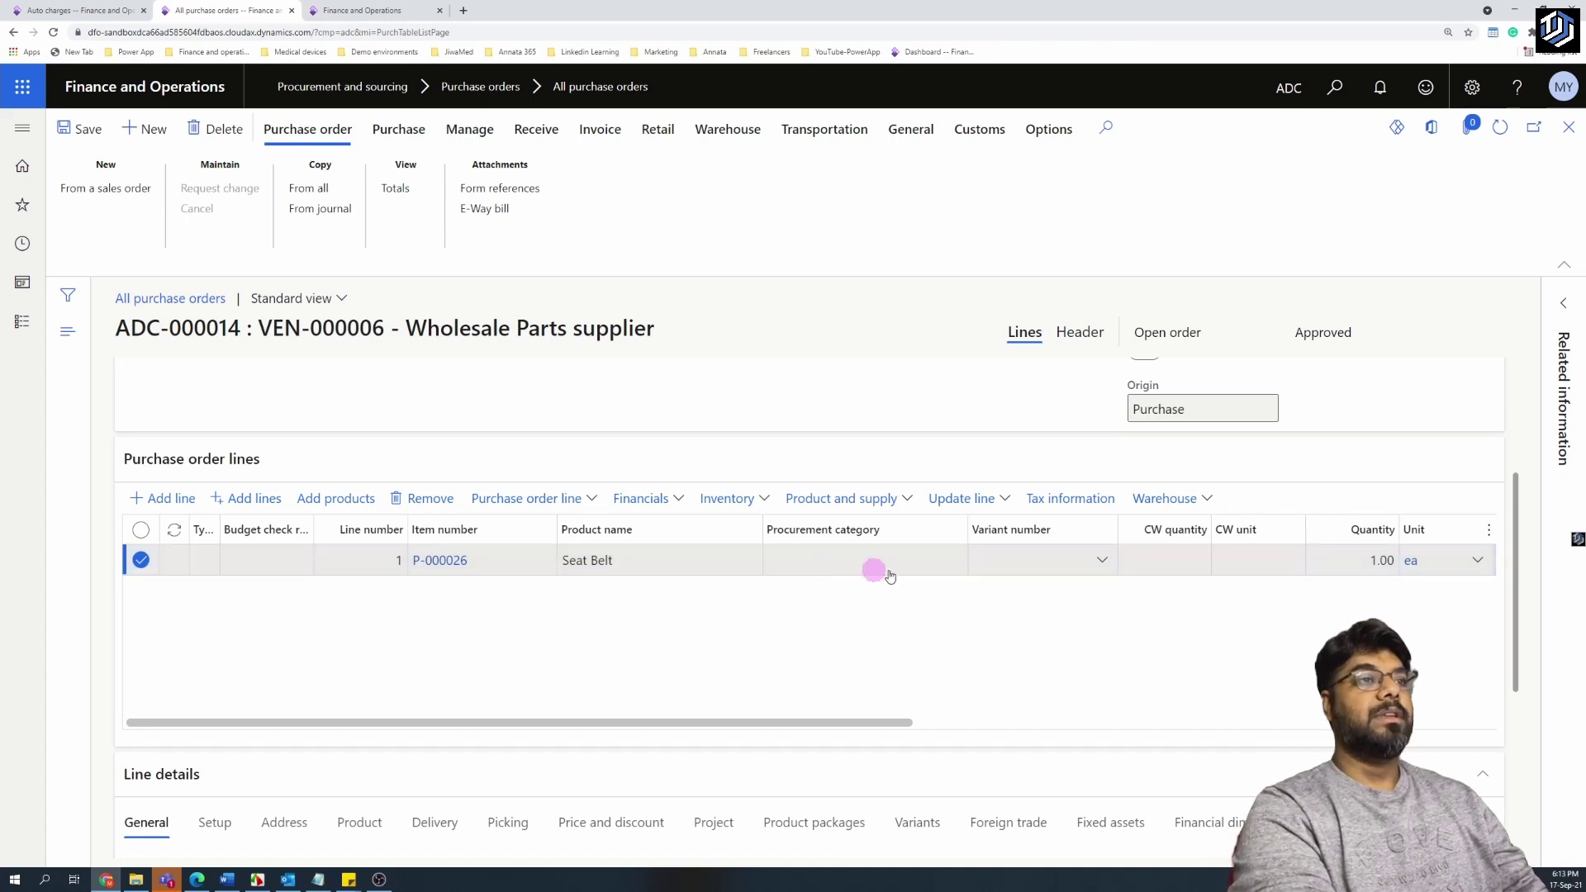
# - Review the maintained charges of the Seat Belt order line and return to the purchase order
pyautogui.click(672, 499)
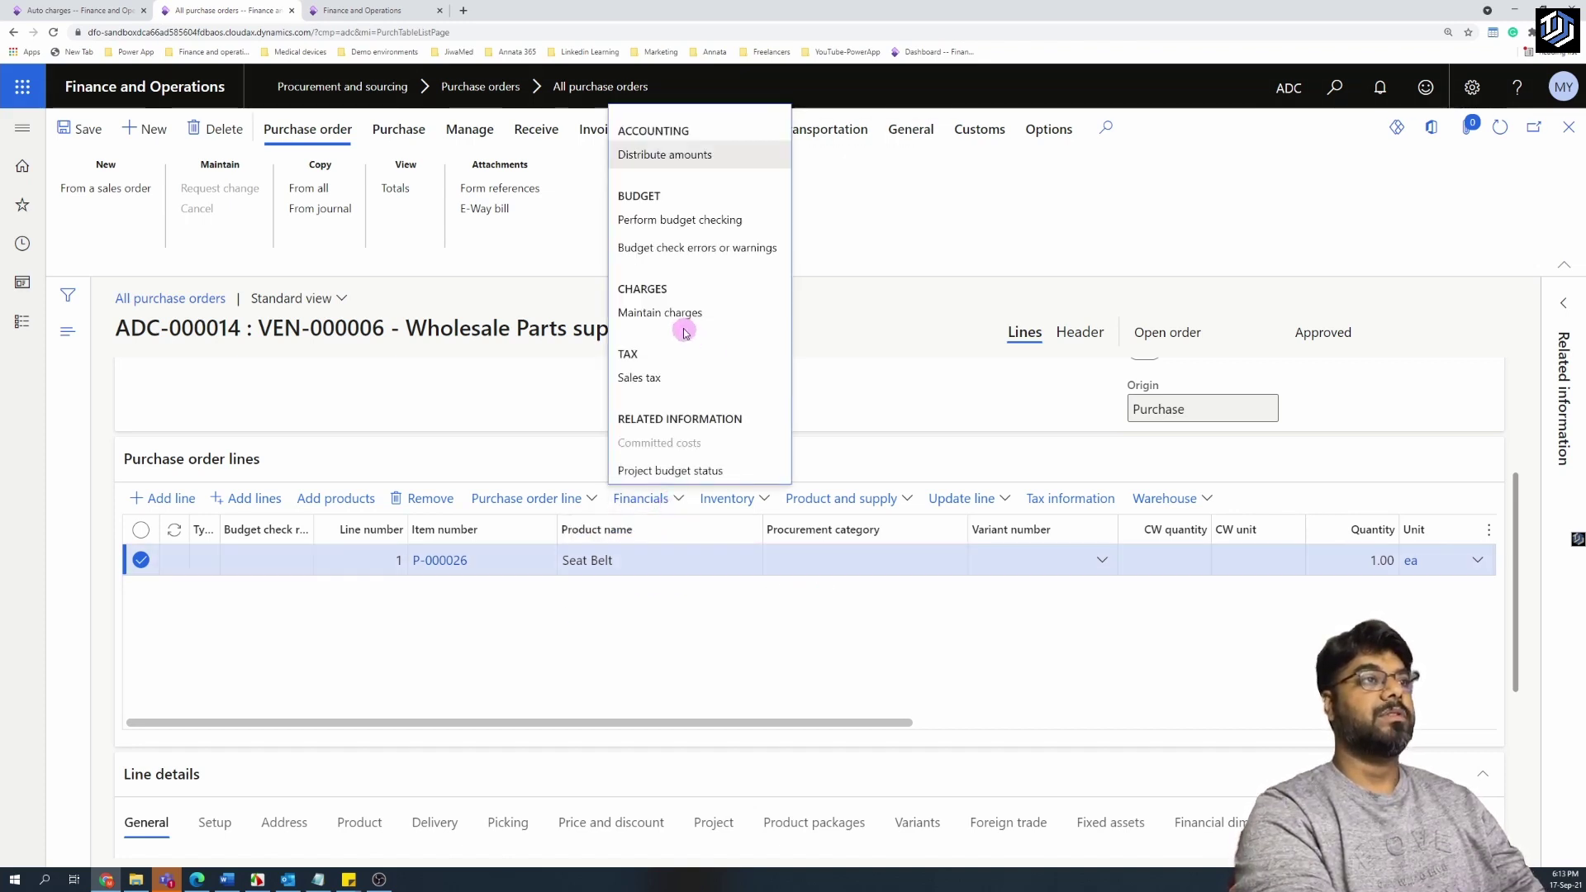
pyautogui.click(684, 331)
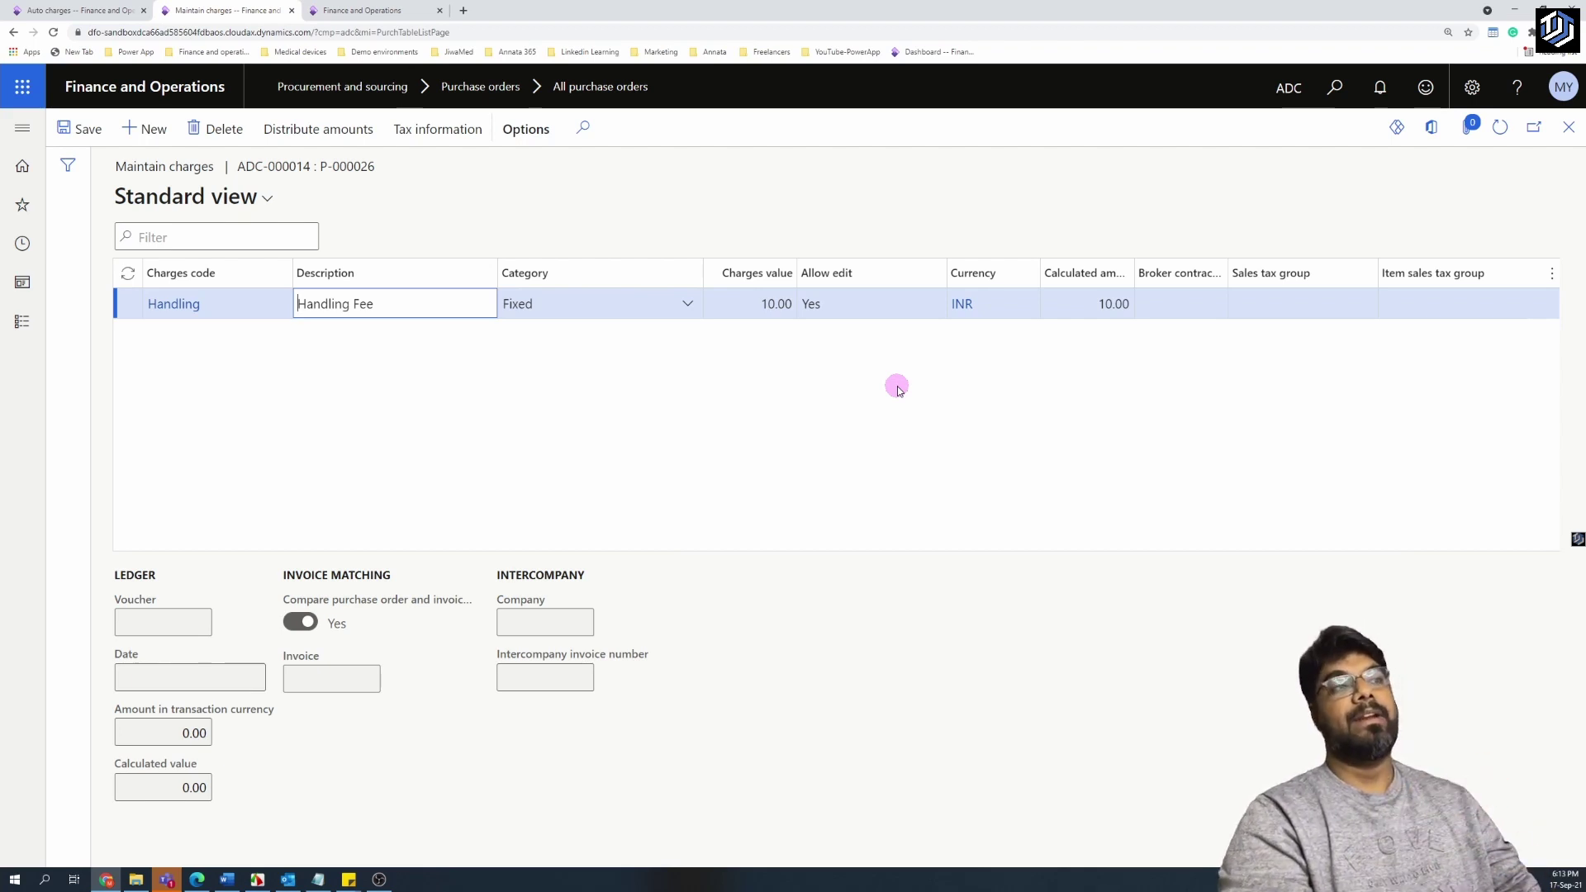
pyautogui.click(1569, 127)
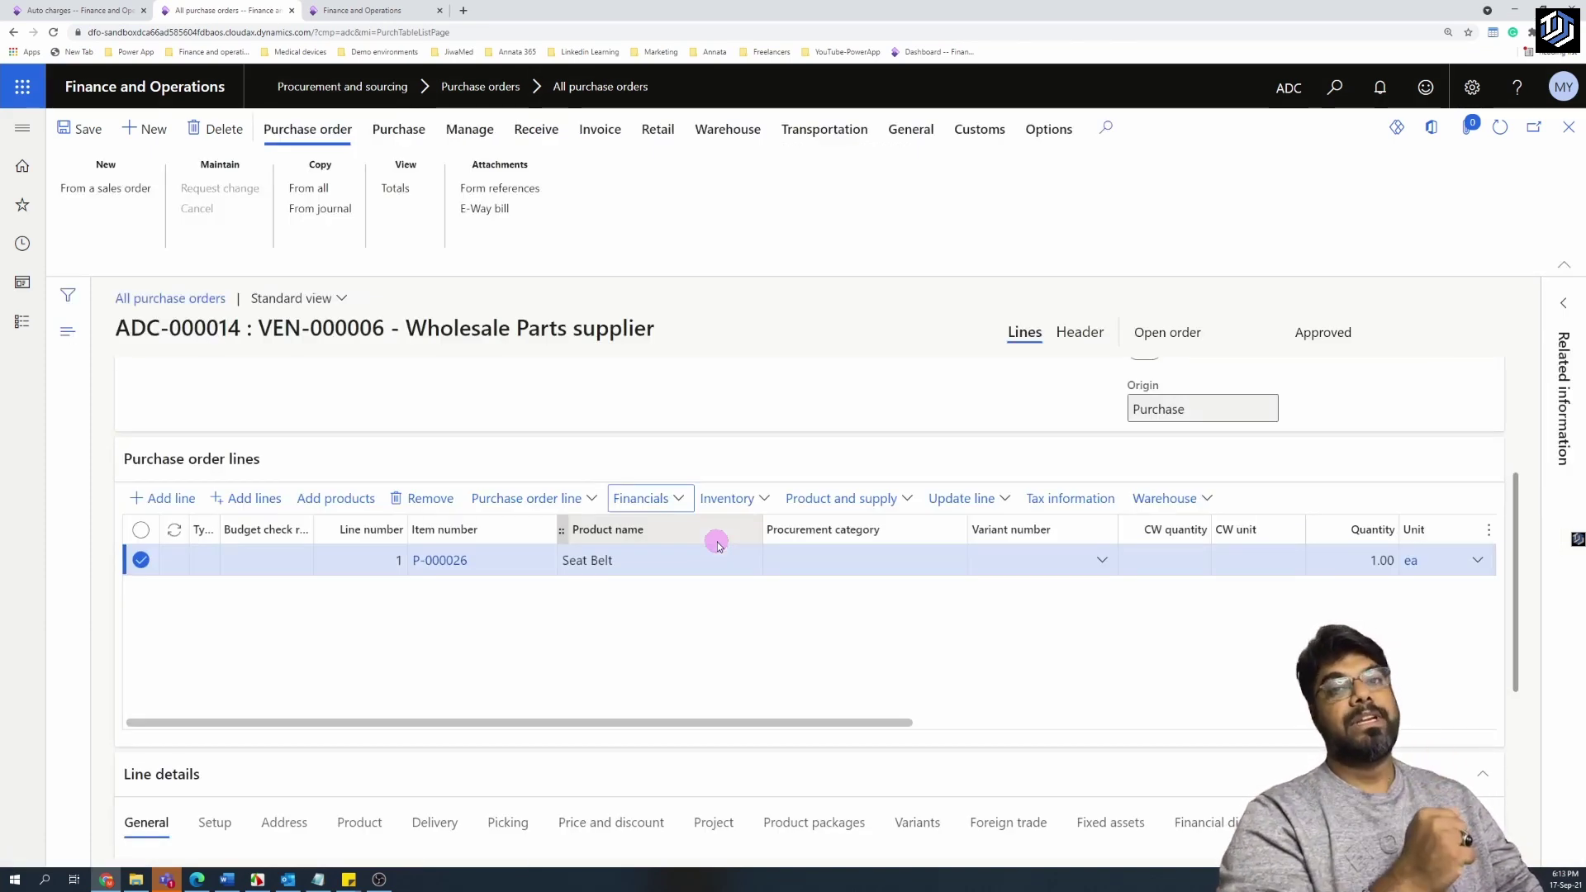
# - Add a second purchase order line for item P-000014, the wheel bolt, and dismiss the vendor authorization warnings
pyautogui.click(165, 499)
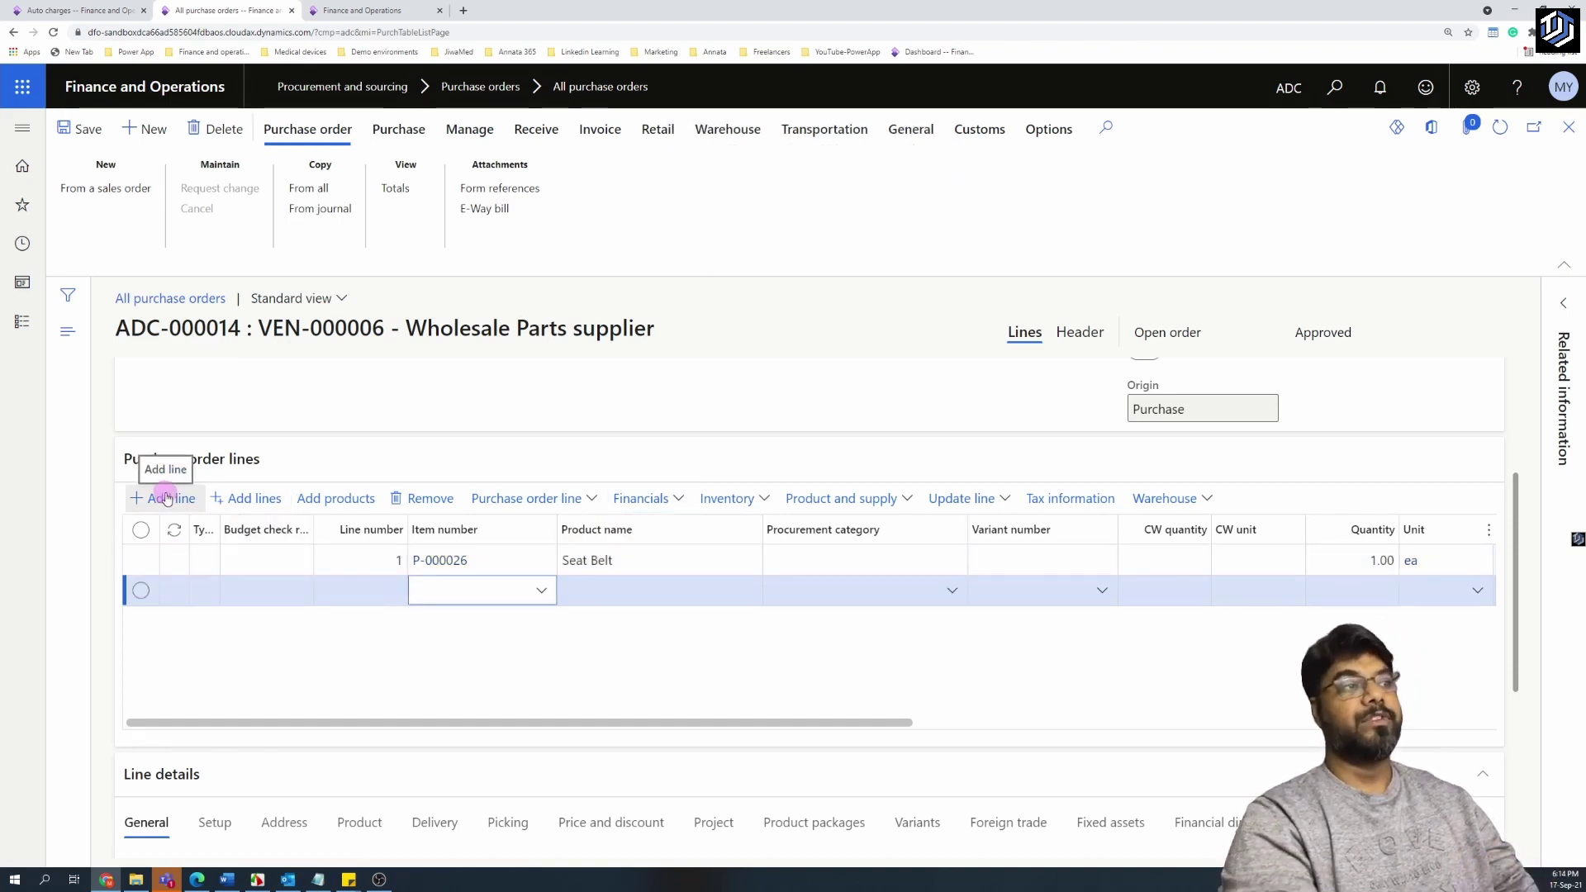
pyautogui.click(534, 590)
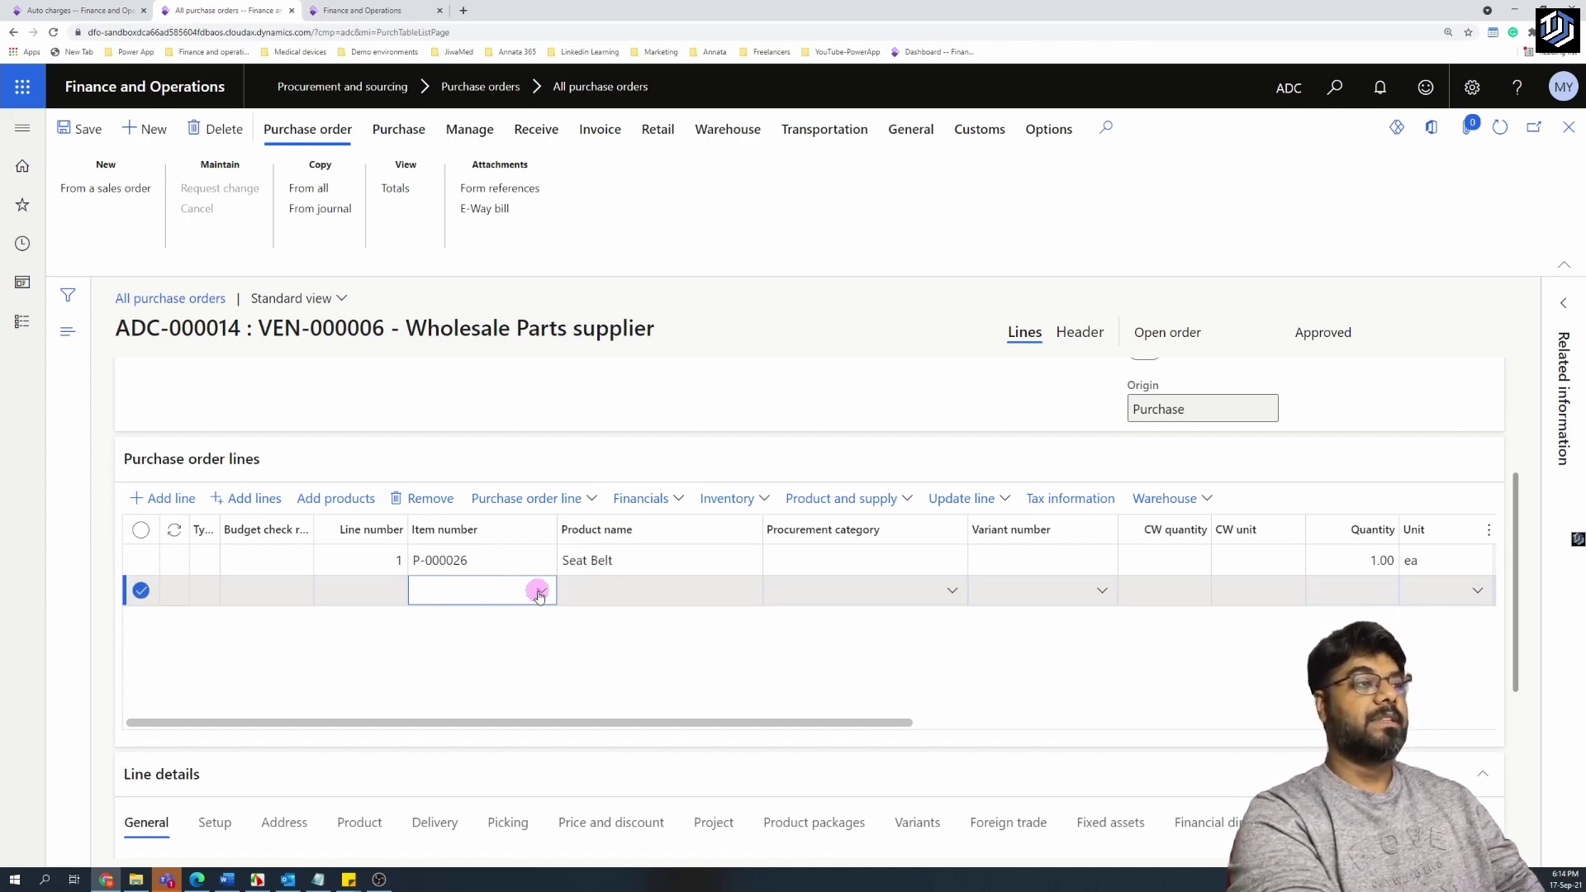
pyautogui.click(541, 592)
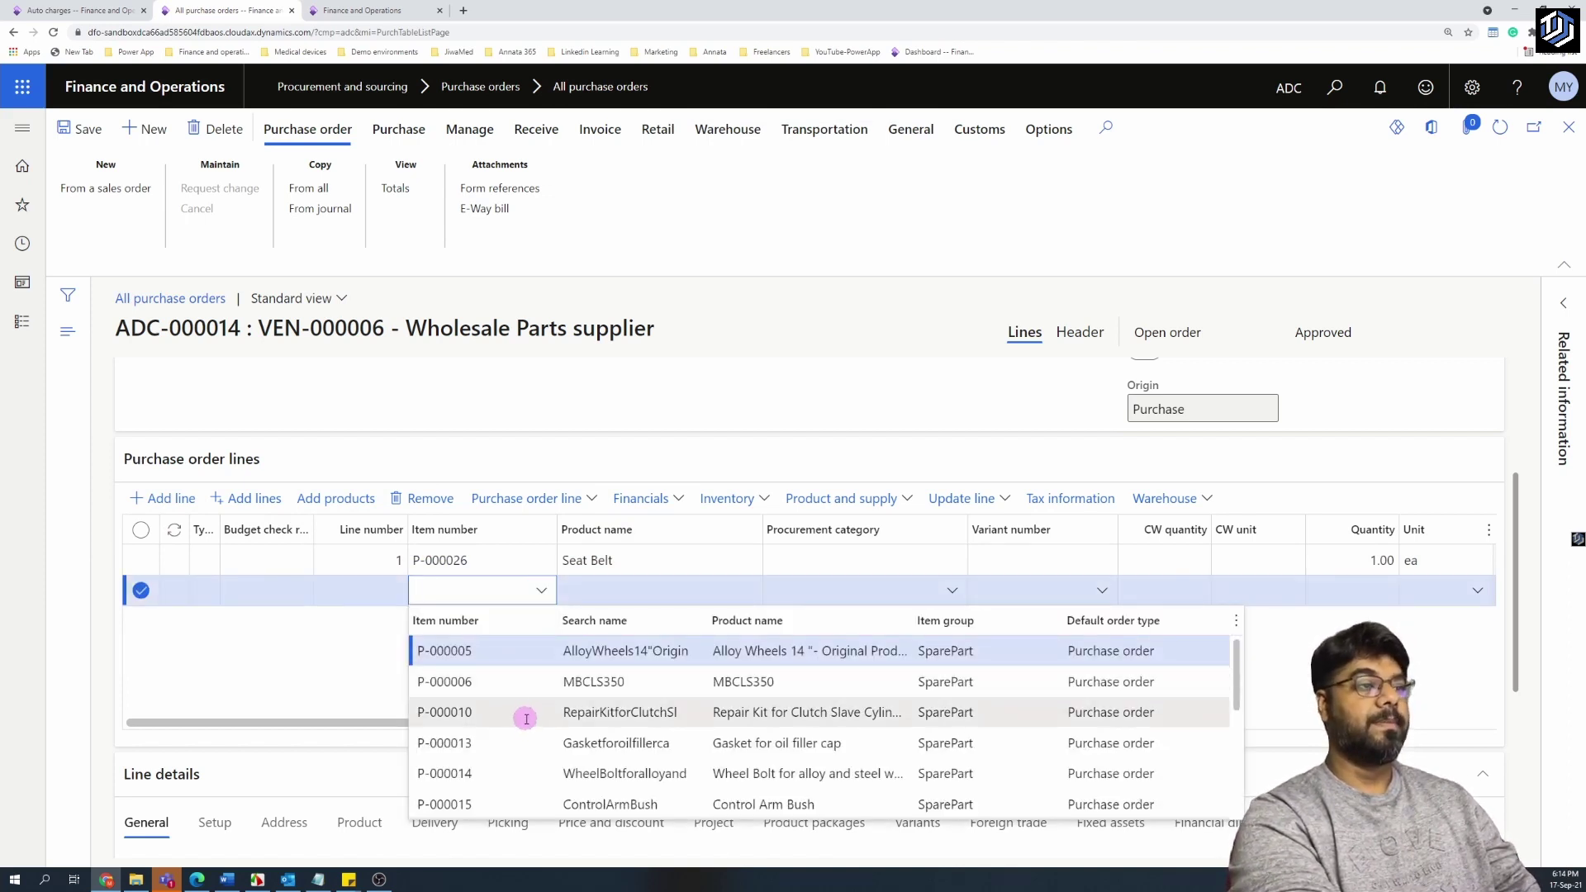
pyautogui.click(522, 762)
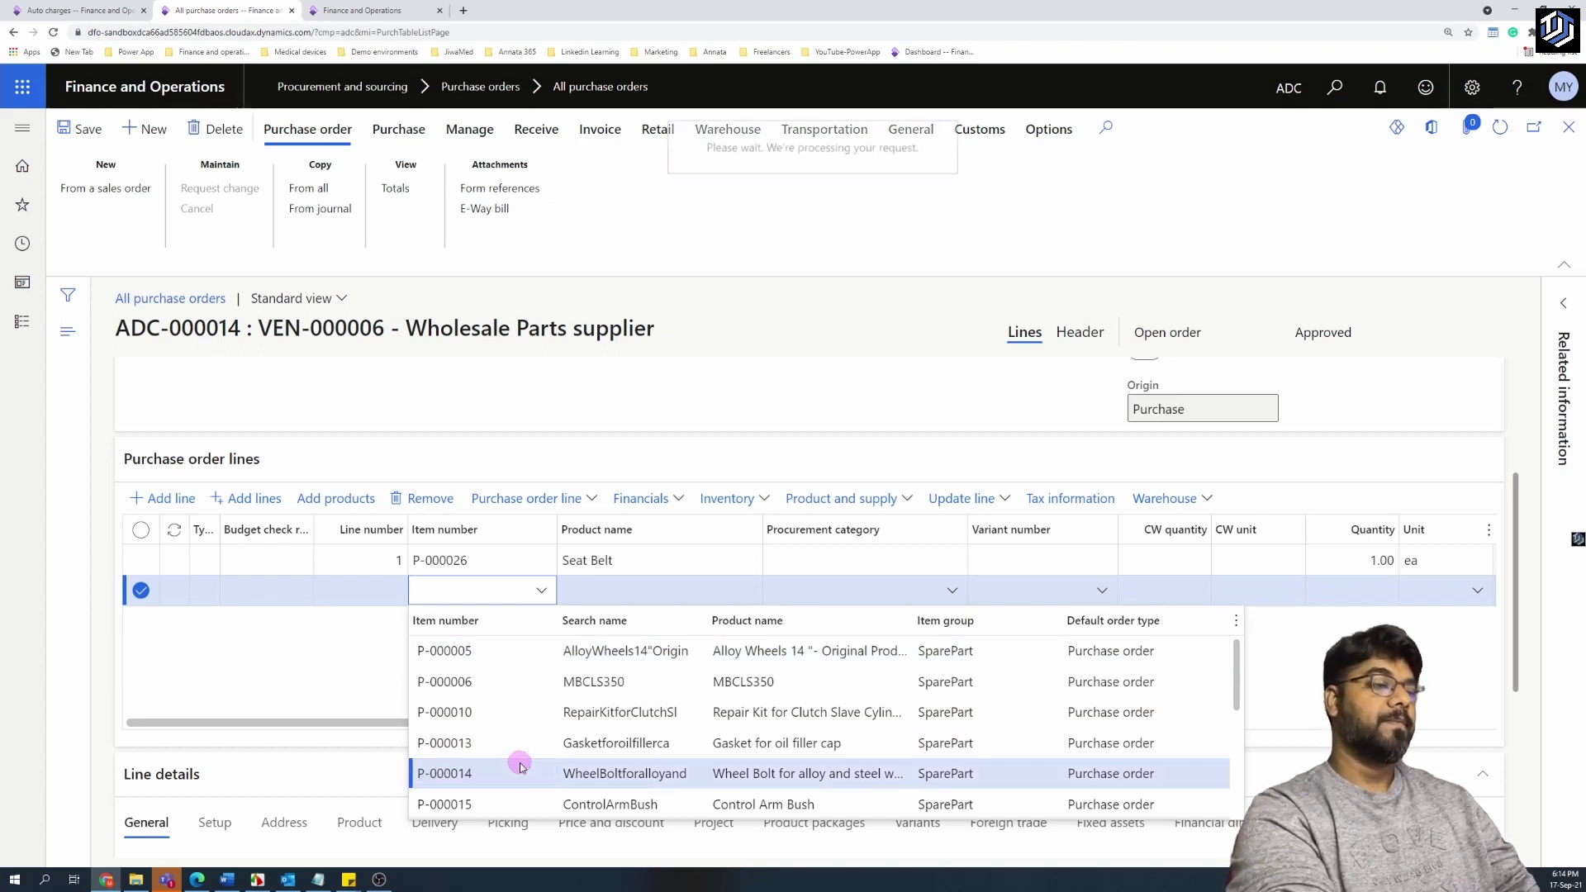
pyautogui.click(521, 765)
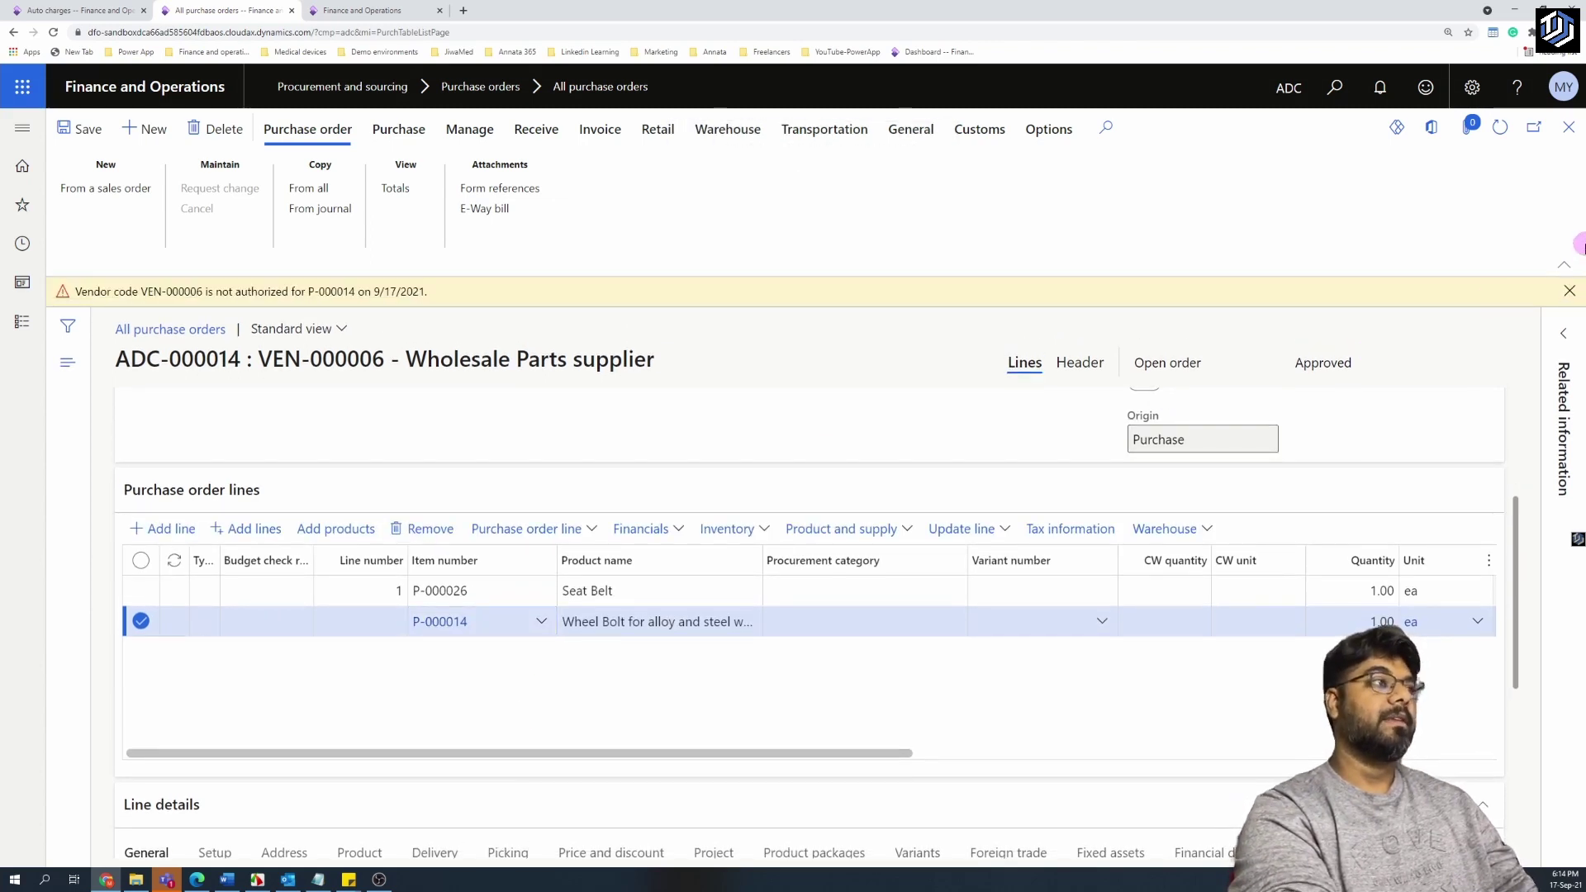
pyautogui.click(1570, 290)
pyautogui.moveTo(891, 732); pyautogui.dragTo(1238, 743)
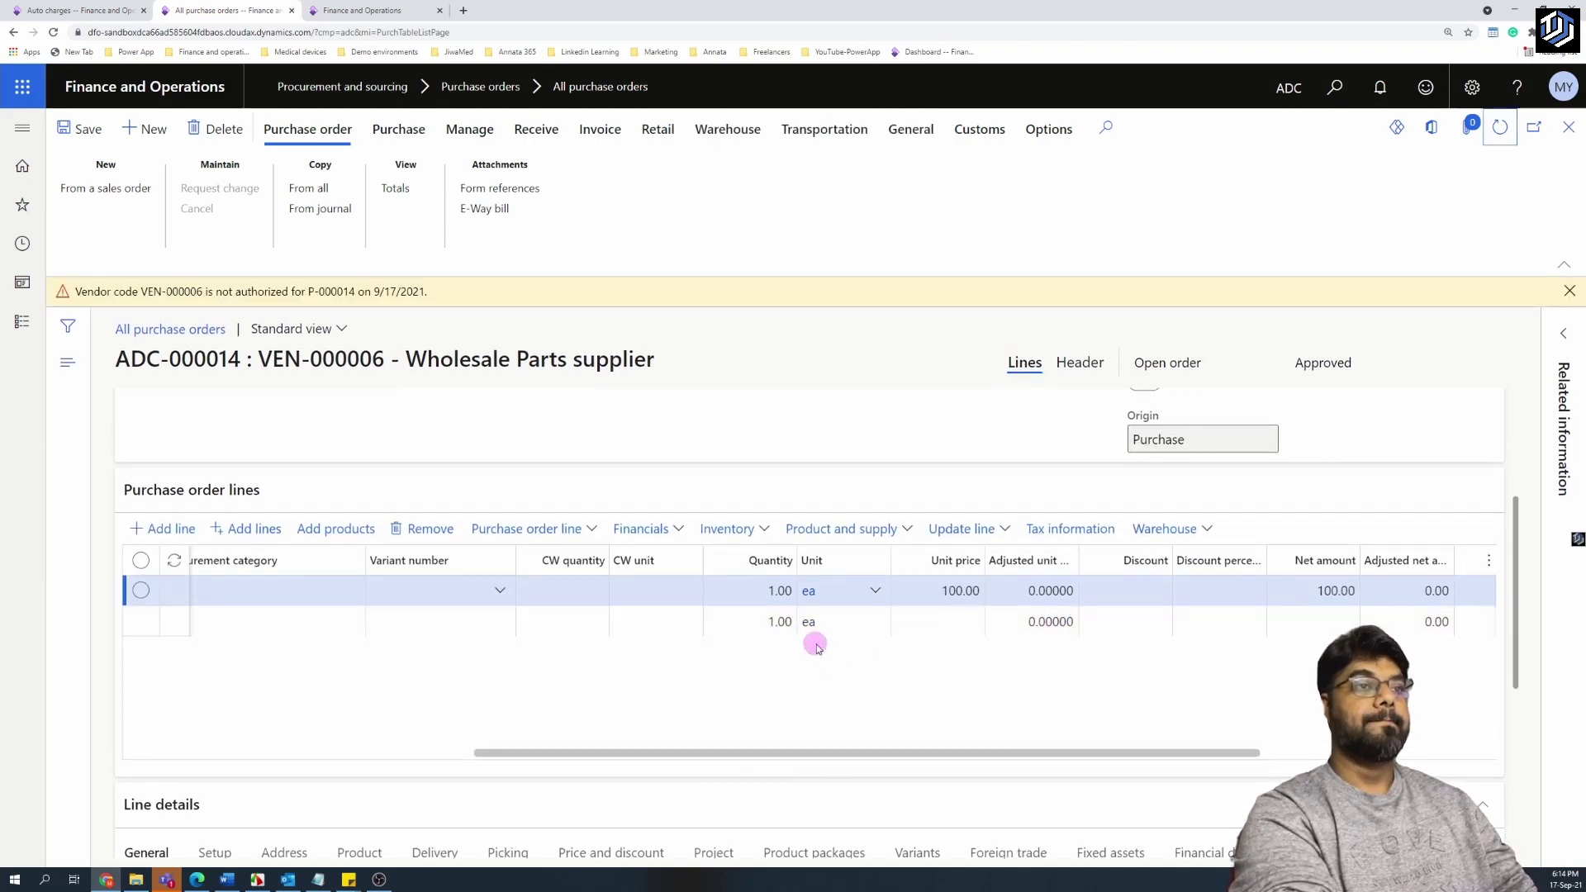
pyautogui.click(1570, 291)
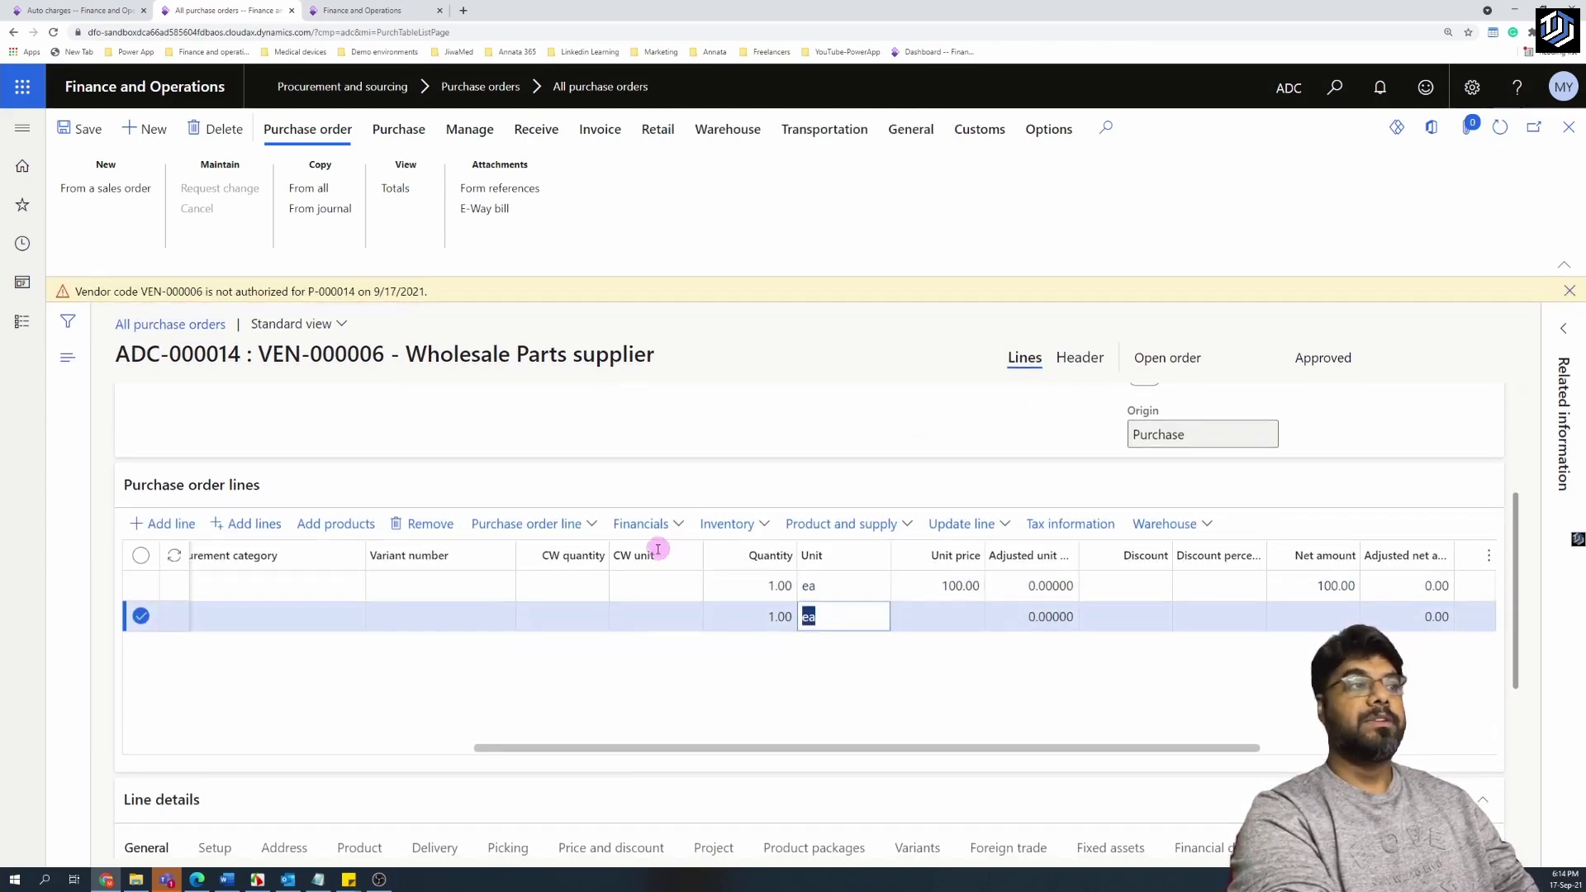
# - Check the maintained charges of the wheel bolt order line and return to the purchase order
pyautogui.click(676, 503)
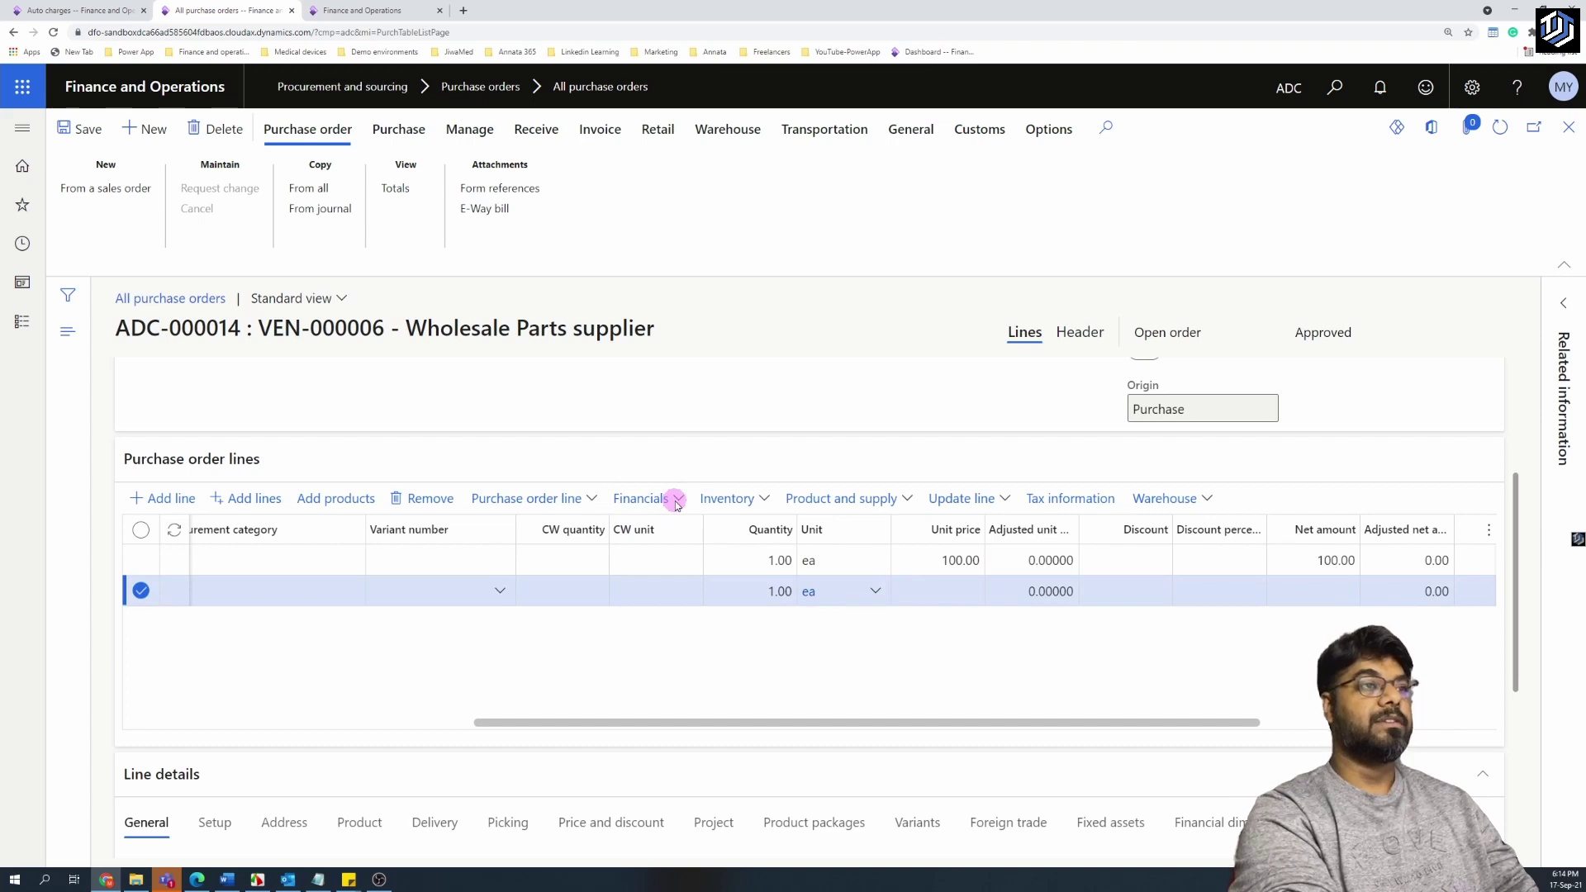
pyautogui.click(673, 312)
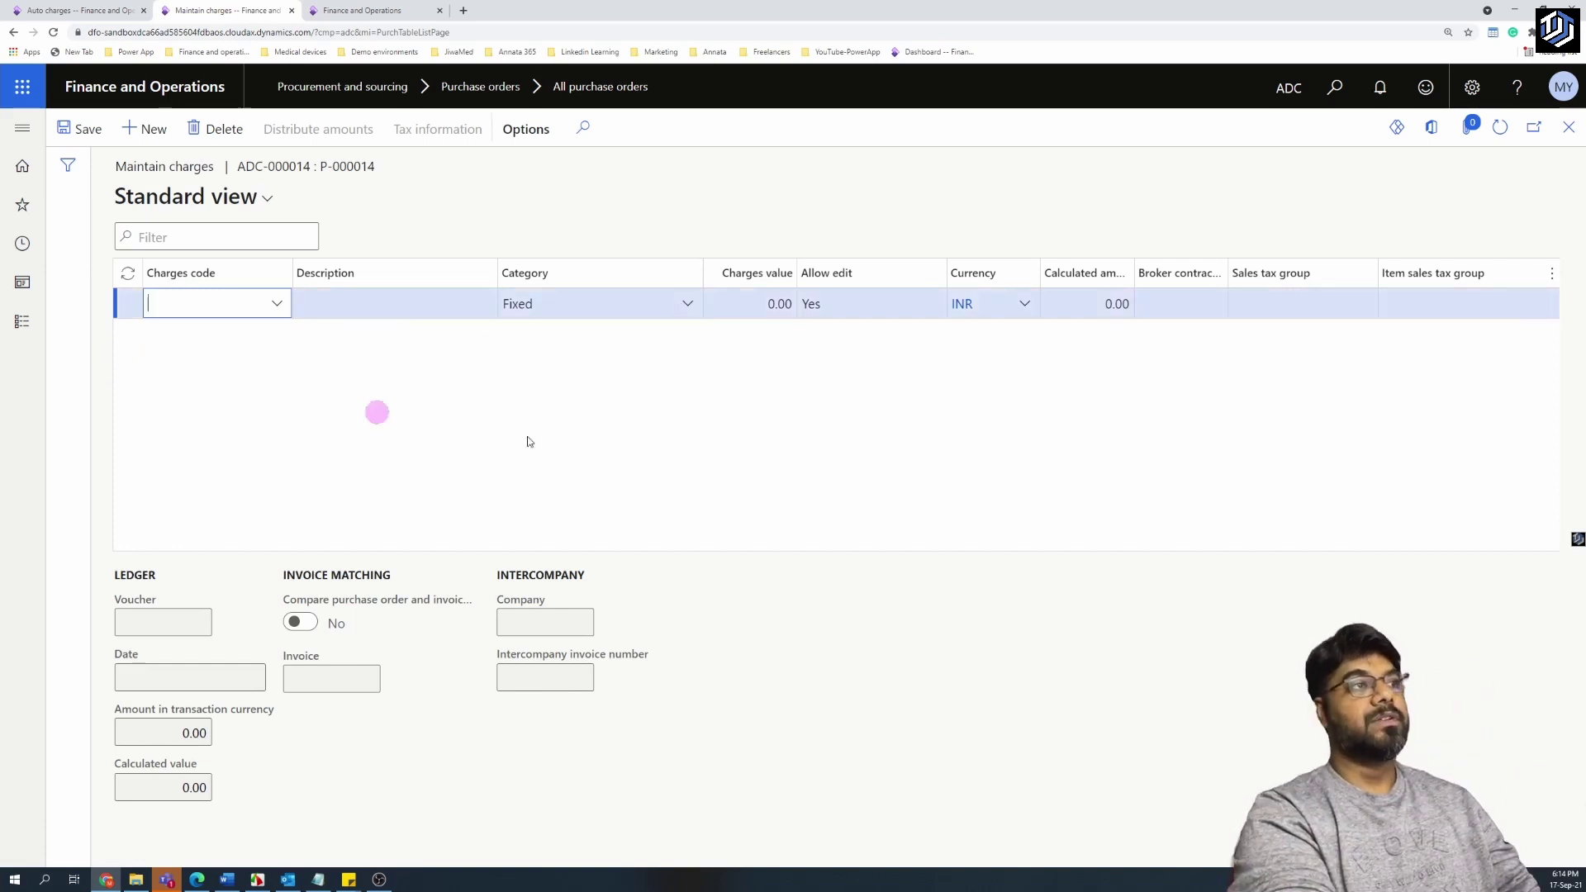
pyautogui.click(1570, 129)
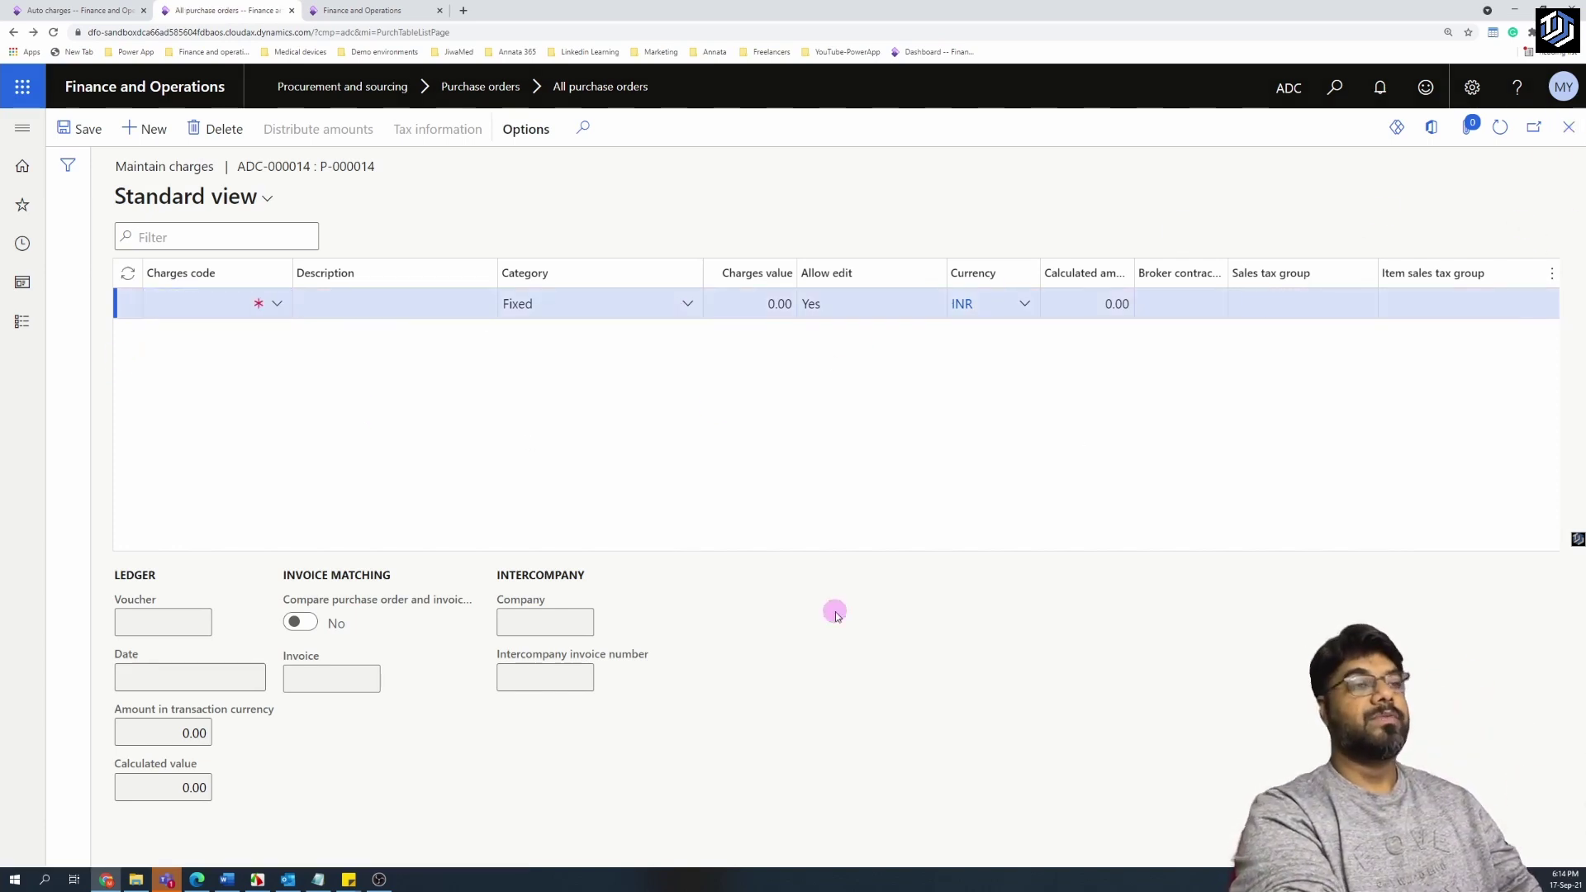
# - Remove the wheel bolt line (P-000014) from the purchase order
pyautogui.moveTo(828, 720); pyautogui.dragTo(311, 716)
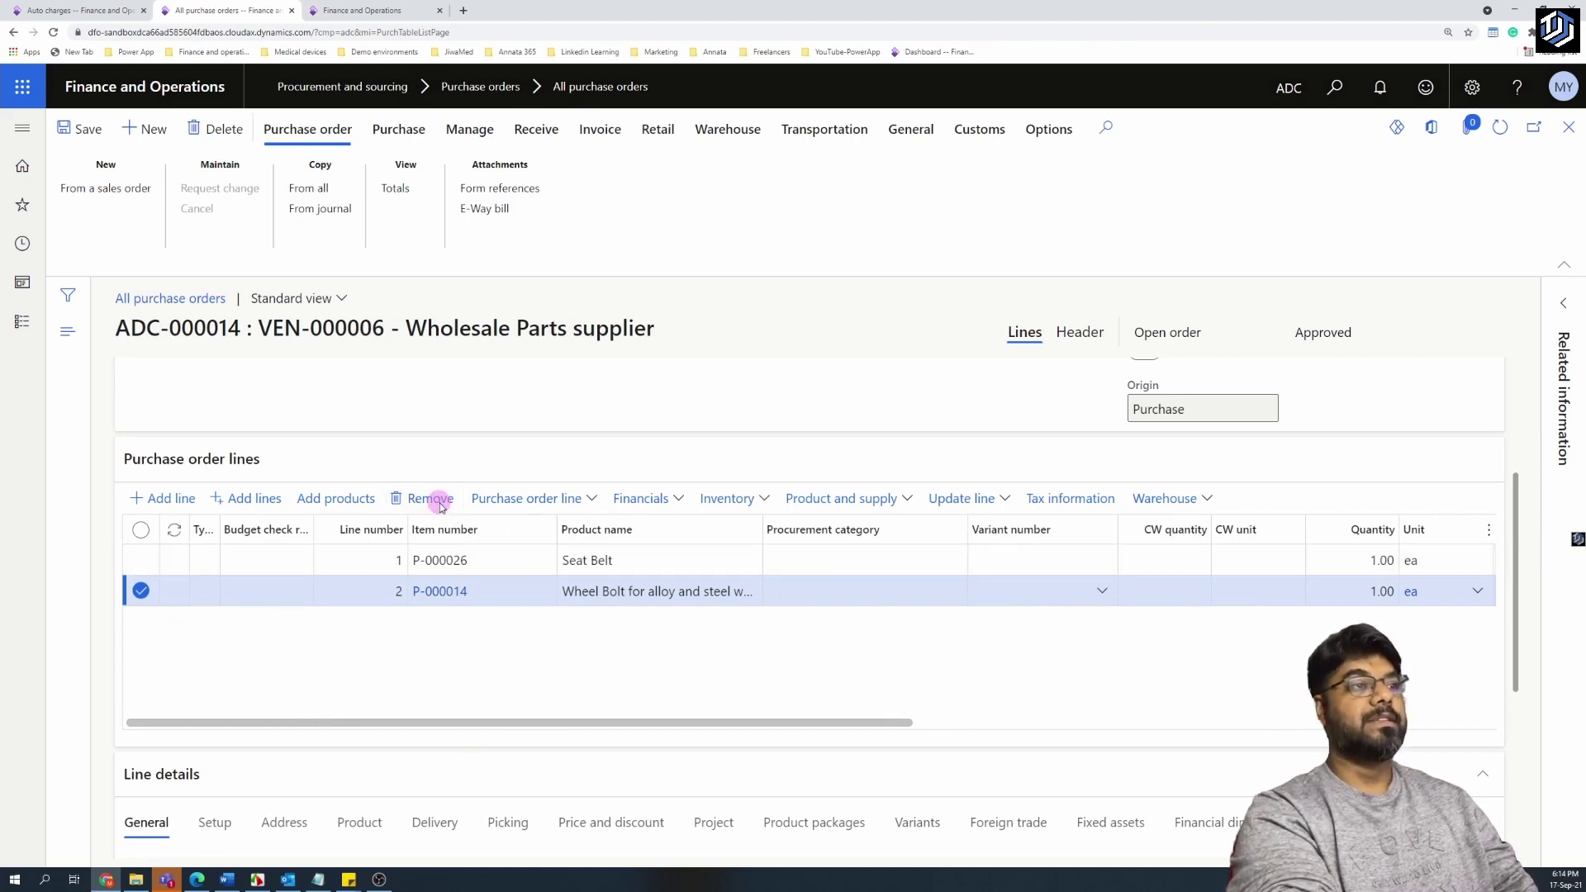
pyautogui.click(607, 567)
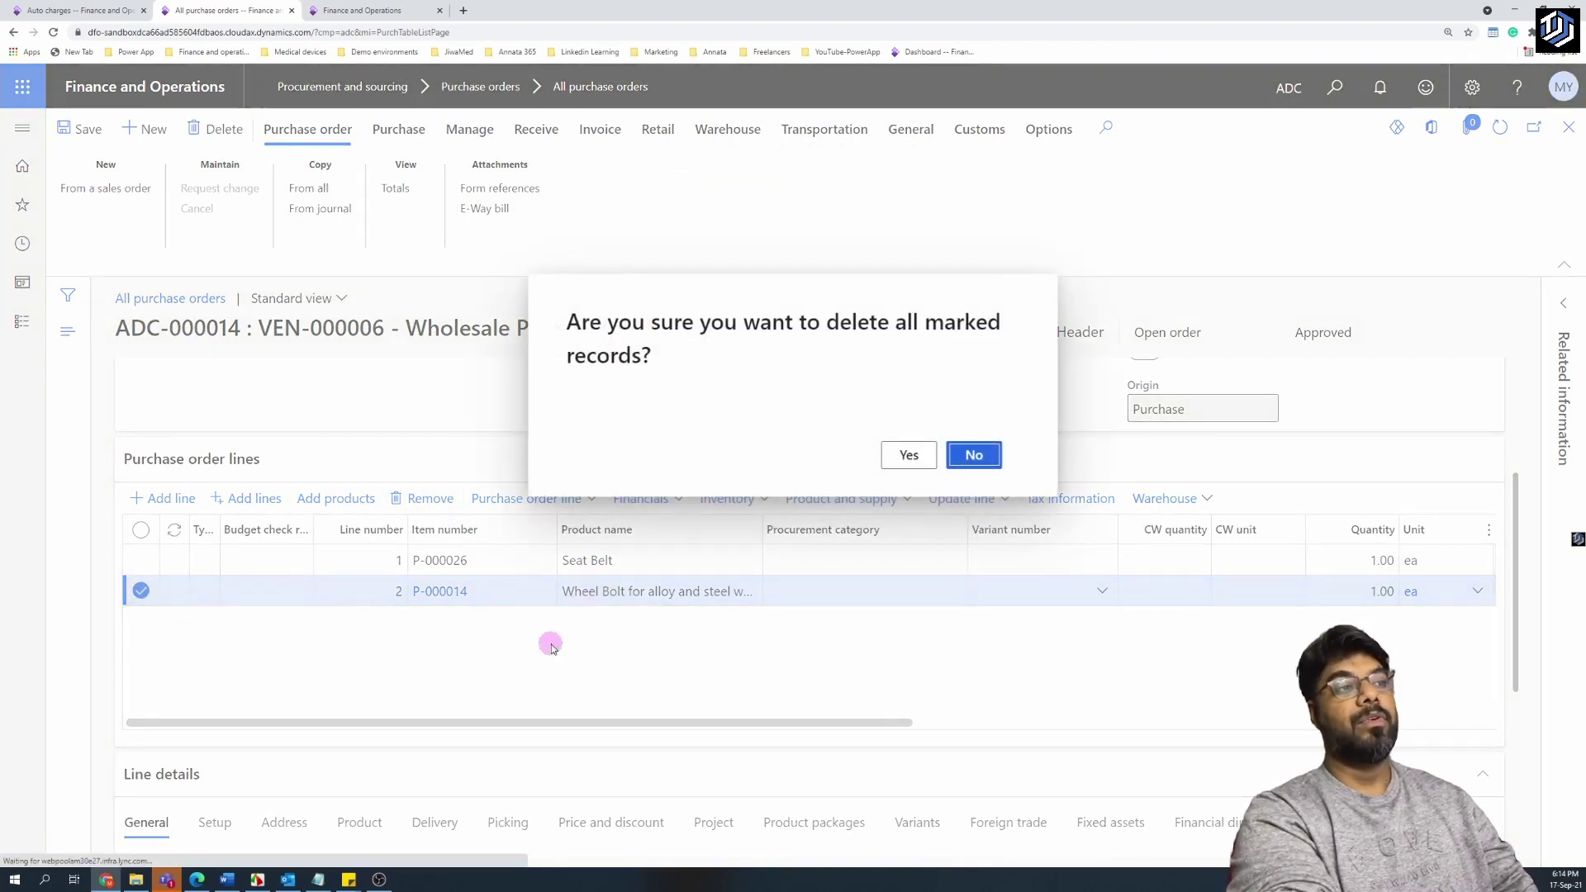
pyautogui.click(910, 456)
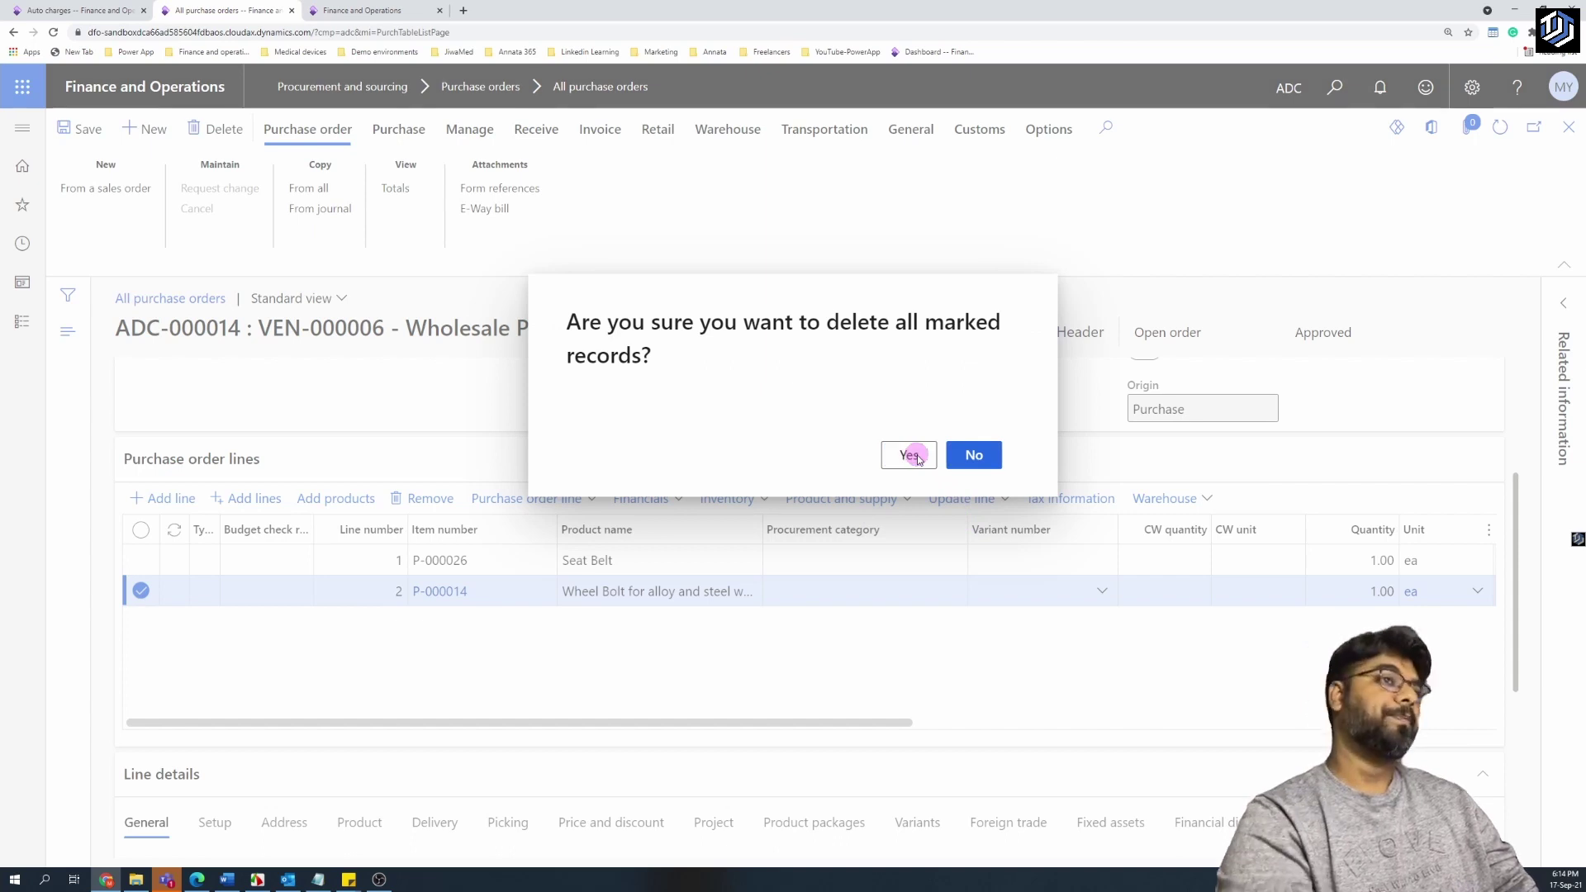